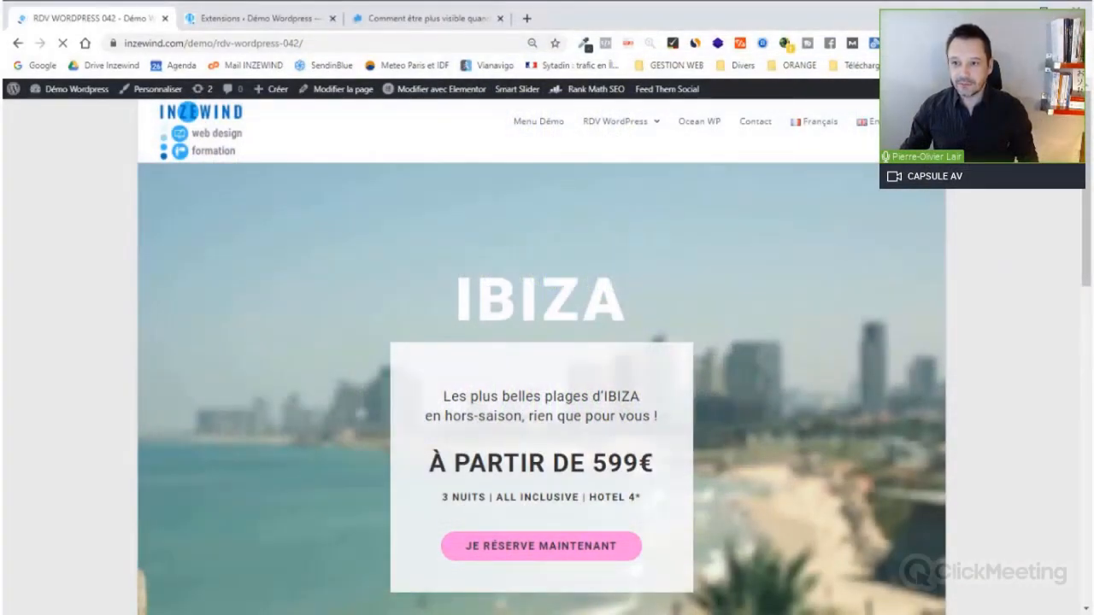
- Examine the Ibiza landing page's offer box and the circular countdown timer beneath it
scroll(542, 357, "down", 1)
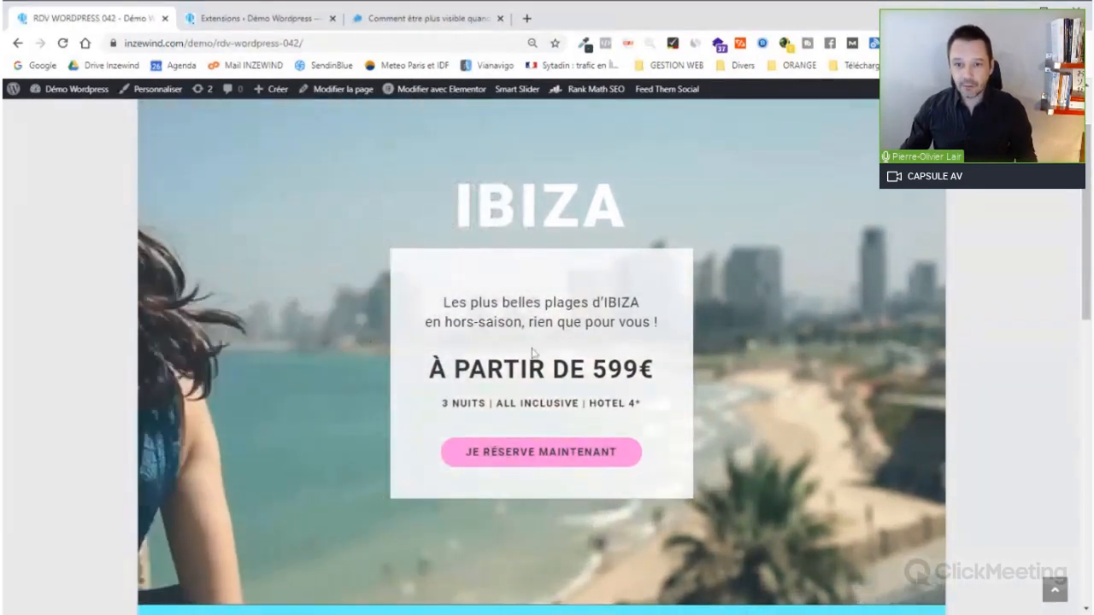
scroll(650, 334, "down", 1)
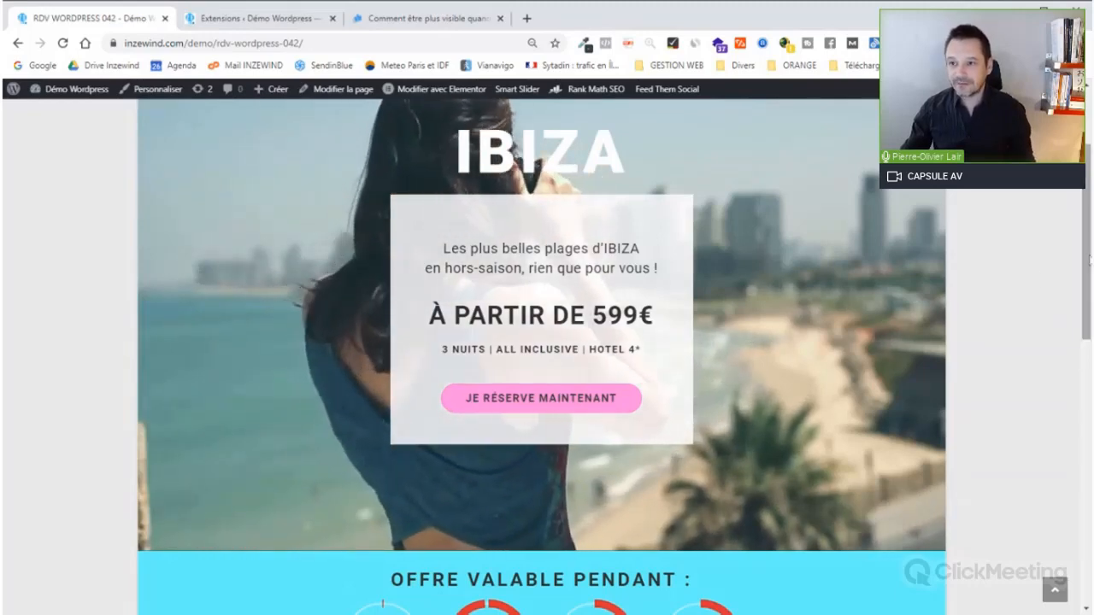
left_click_drag(1088, 262, 1089, 248)
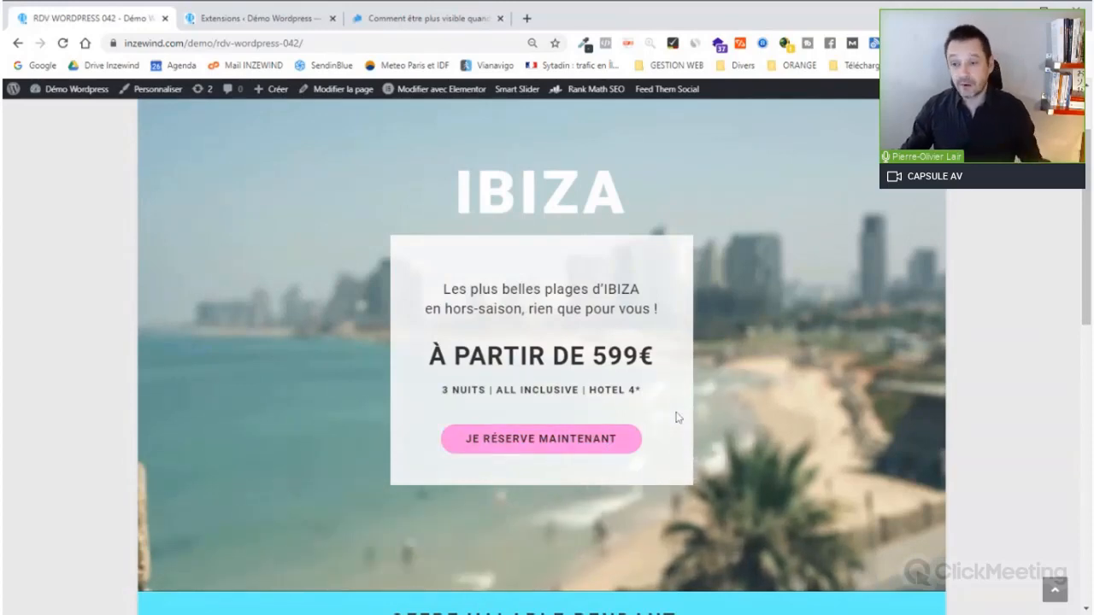
scroll(730, 385, "down", 1)
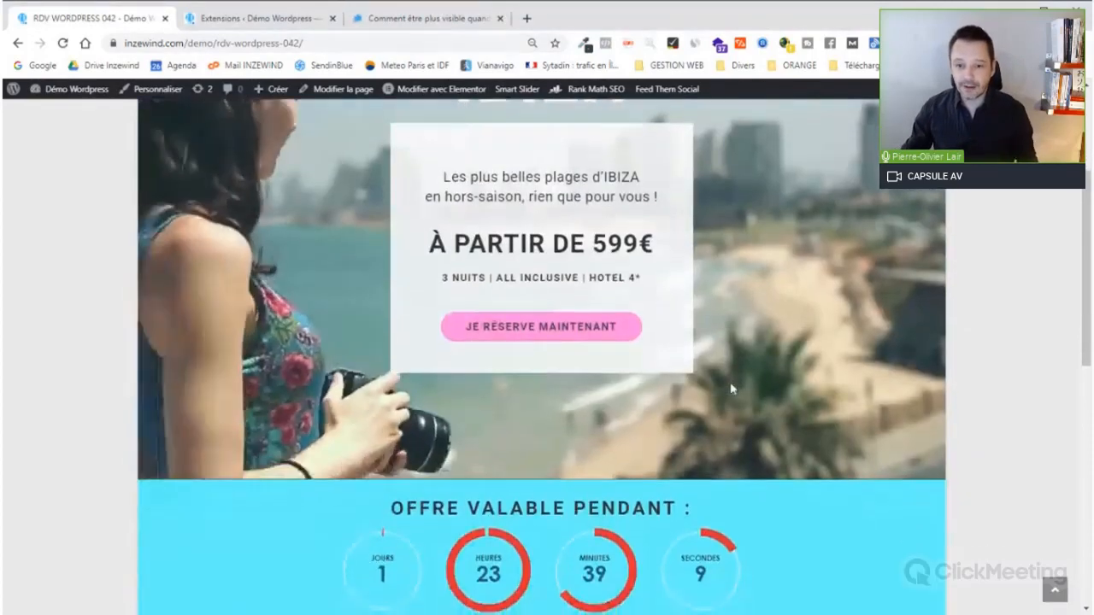
scroll(730, 385, "down", 1)
scroll(730, 387, "down", 1)
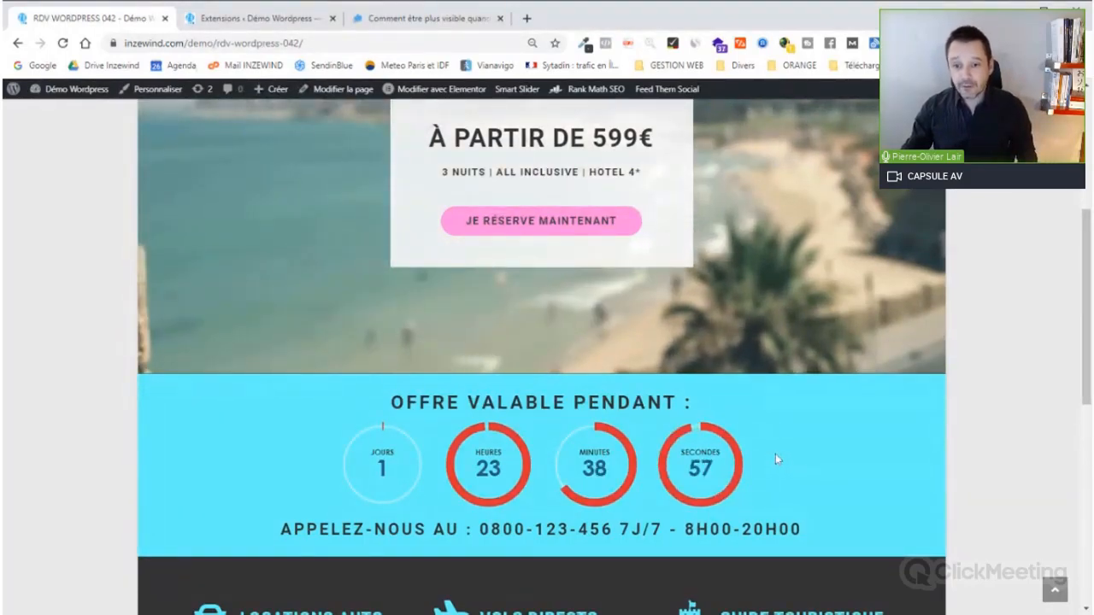
left_click_drag(1088, 323, 1087, 337)
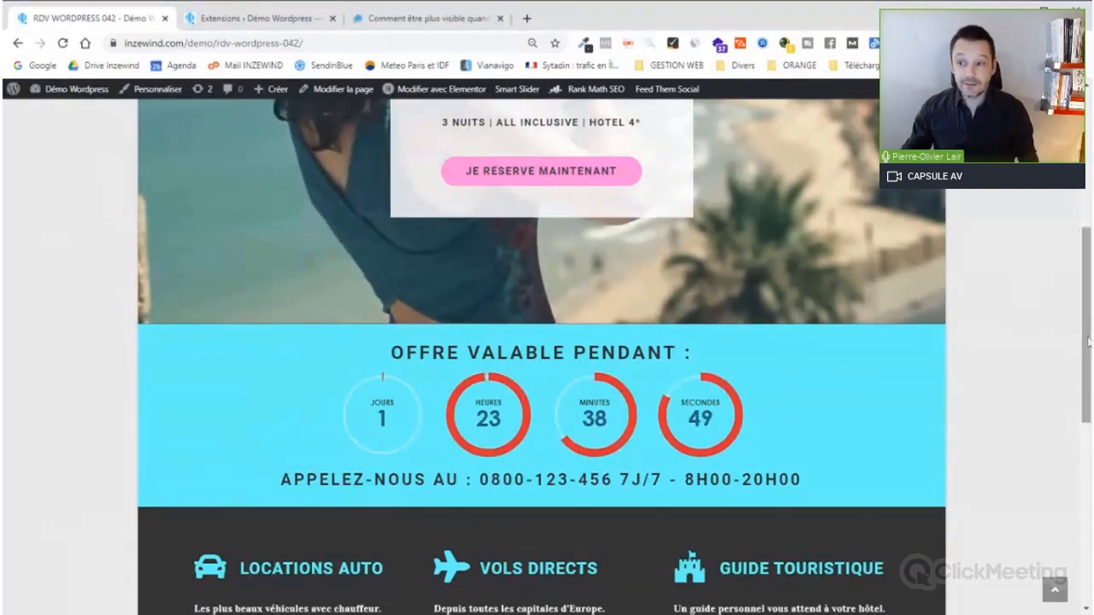
left_click_drag(1087, 336, 1087, 287)
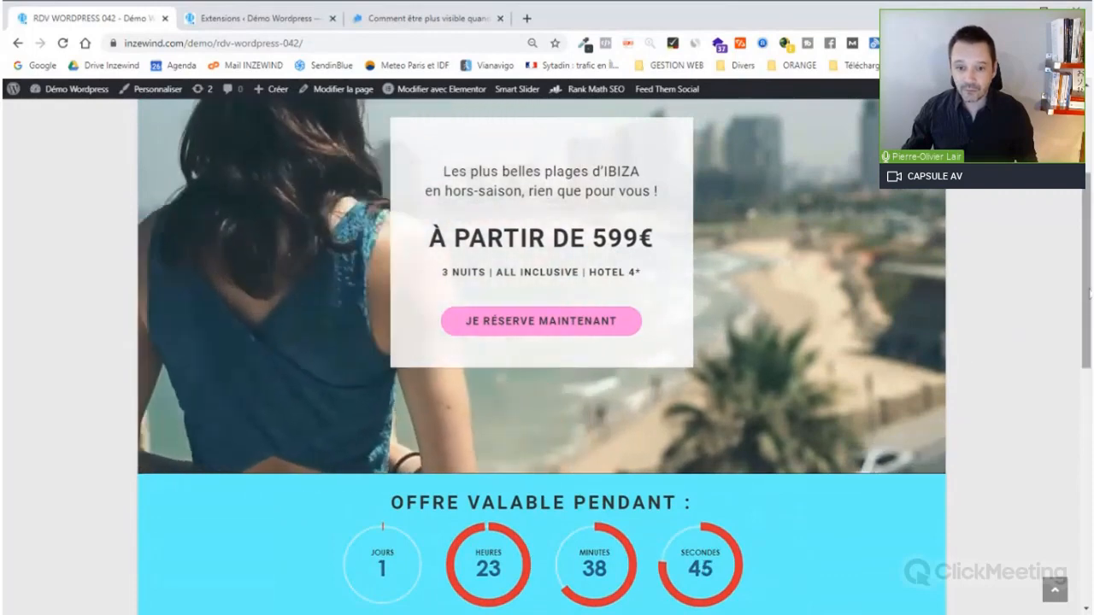
scroll(406, 500, "down", 1)
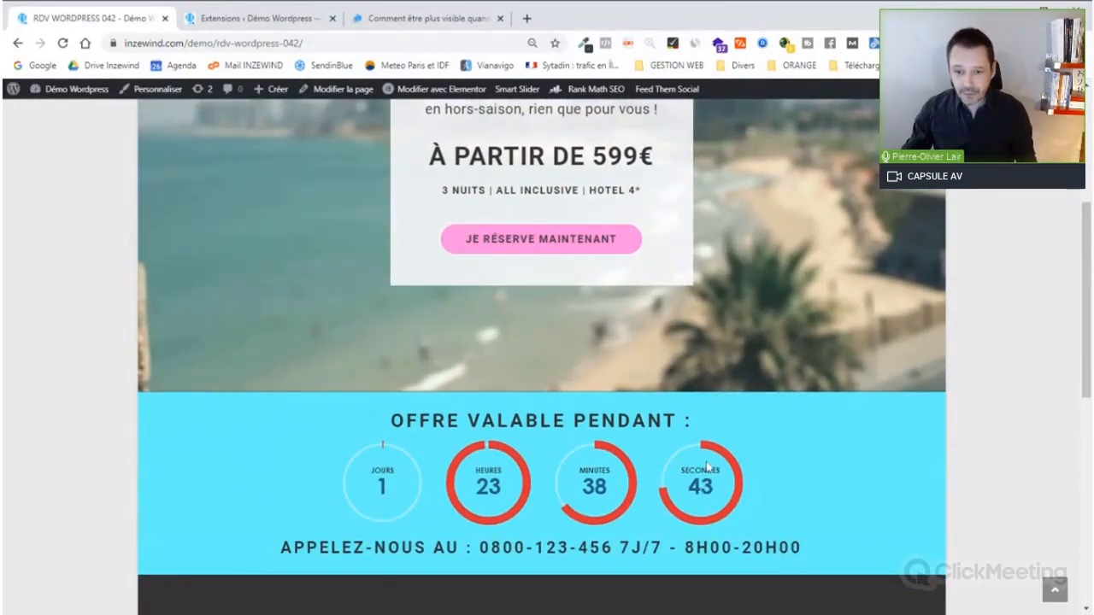
left_click_drag(1089, 276, 1089, 311)
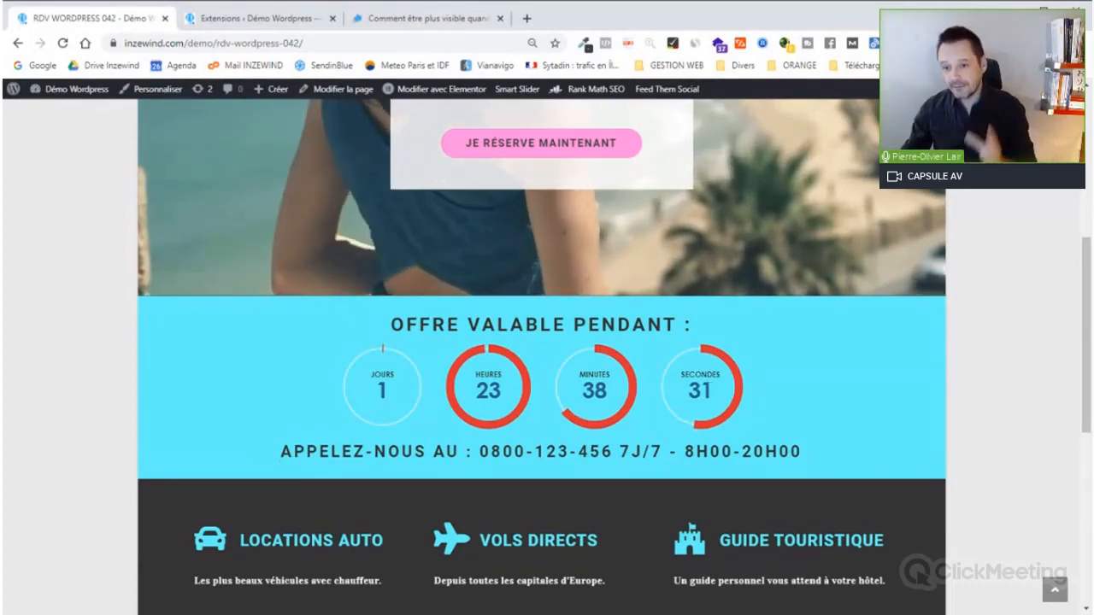
- Review the landing page's services section and compare the circular countdown with the plain numeric countdown near the footer
scroll(1054, 377, "down", 3)
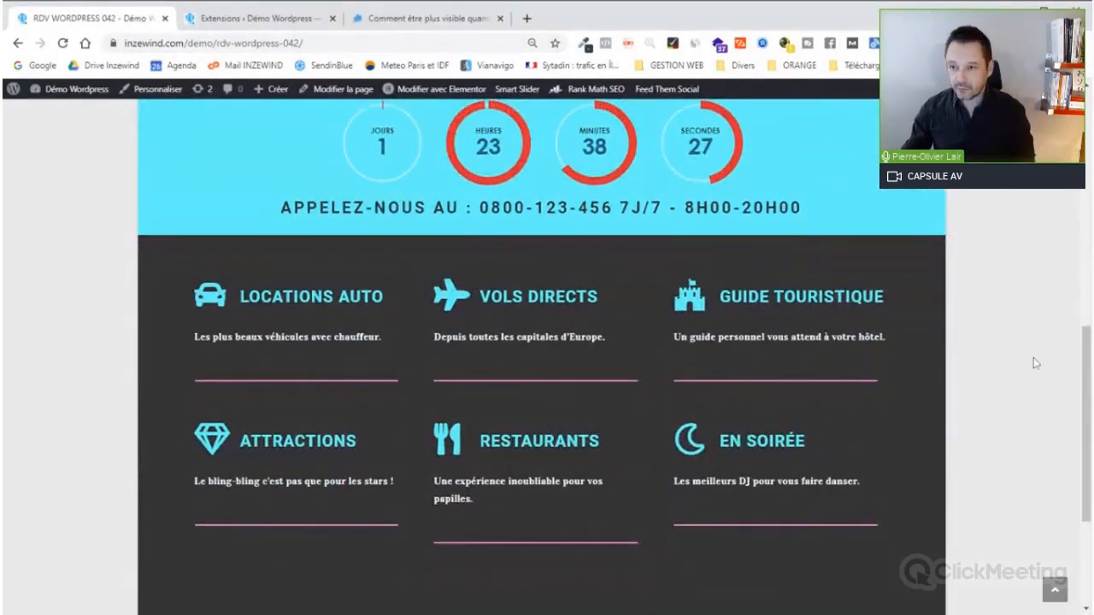
left_click_drag(1079, 365, 1080, 466)
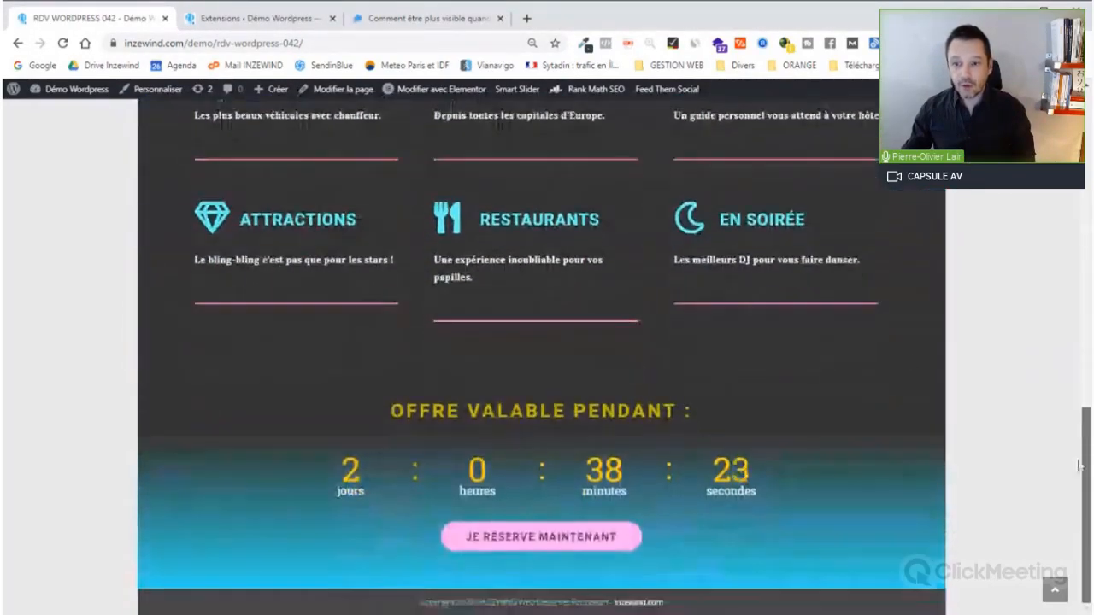
scroll(1081, 466, "up", 6)
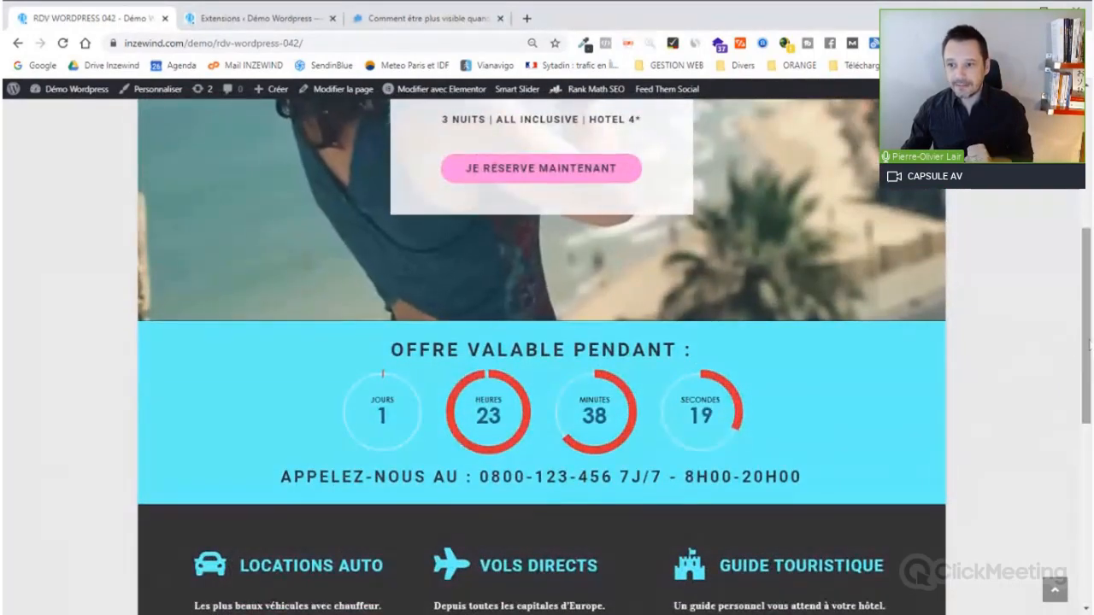
scroll(897, 547, "down", 6)
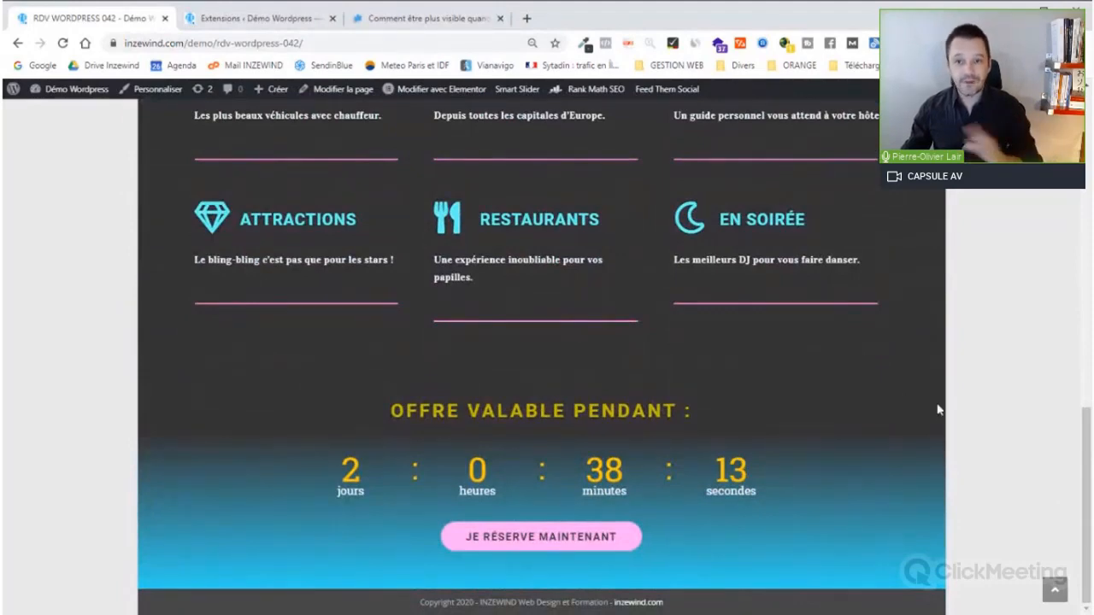
scroll(865, 313, "up", 5)
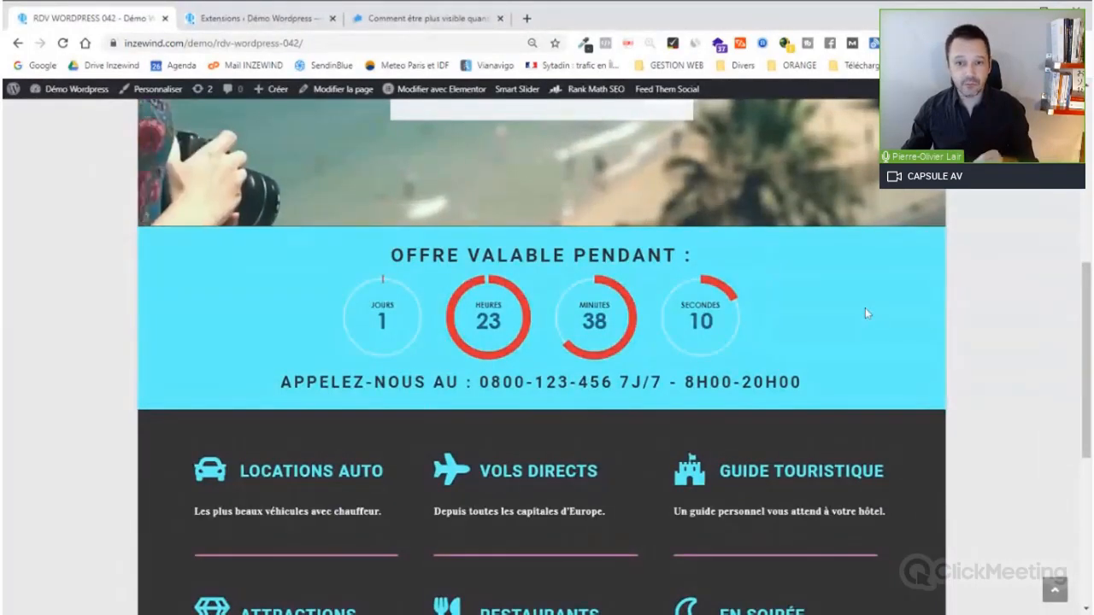
left_click_drag(1088, 316, 1084, 484)
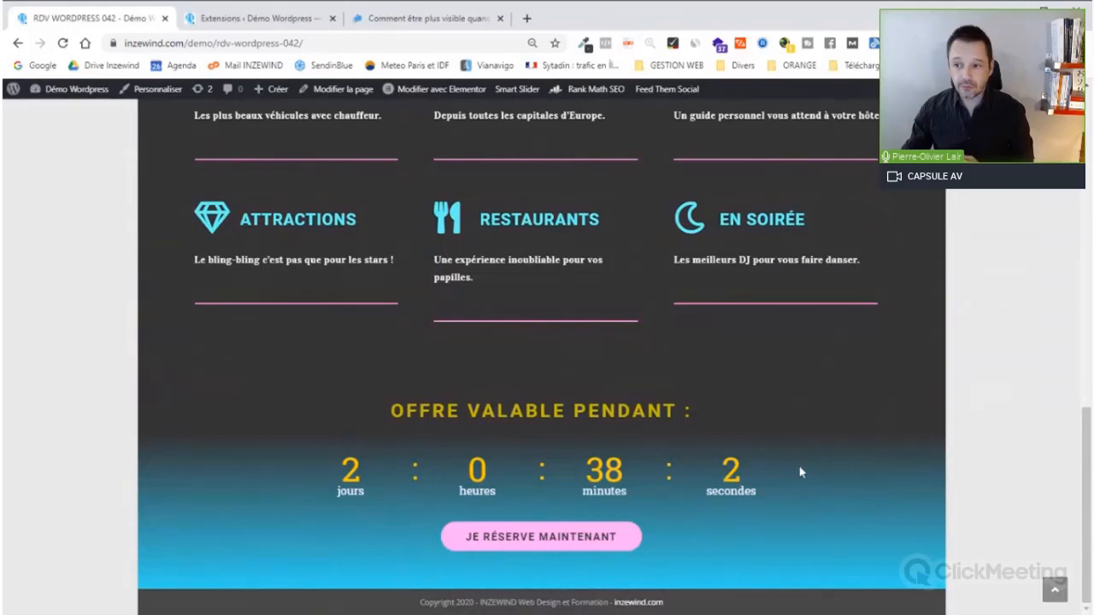
left_click_drag(1088, 441, 1088, 332)
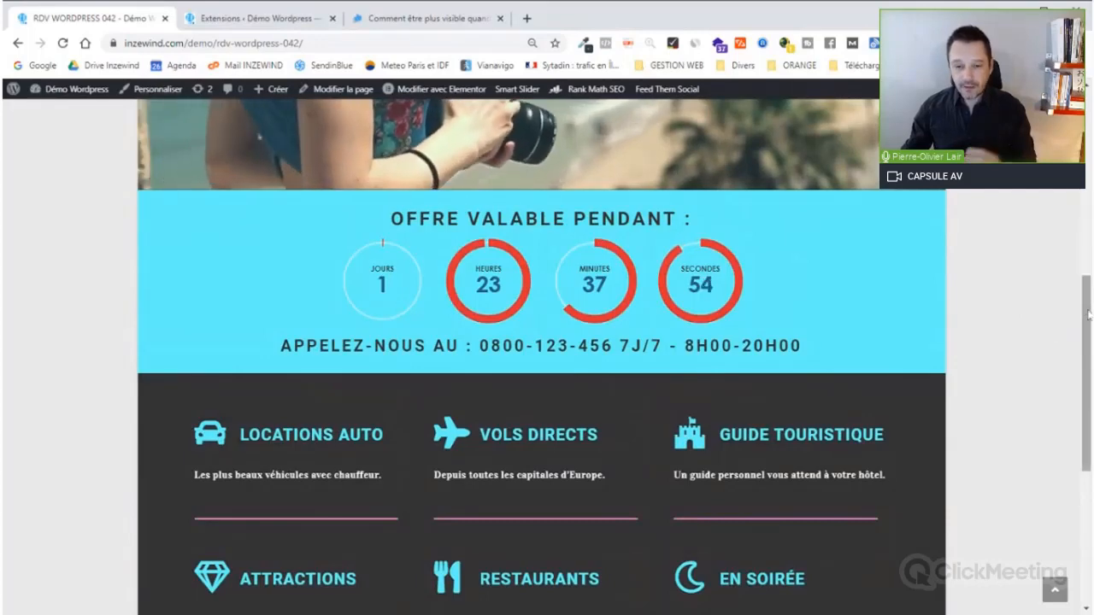
left_click_drag(1088, 314, 1085, 450)
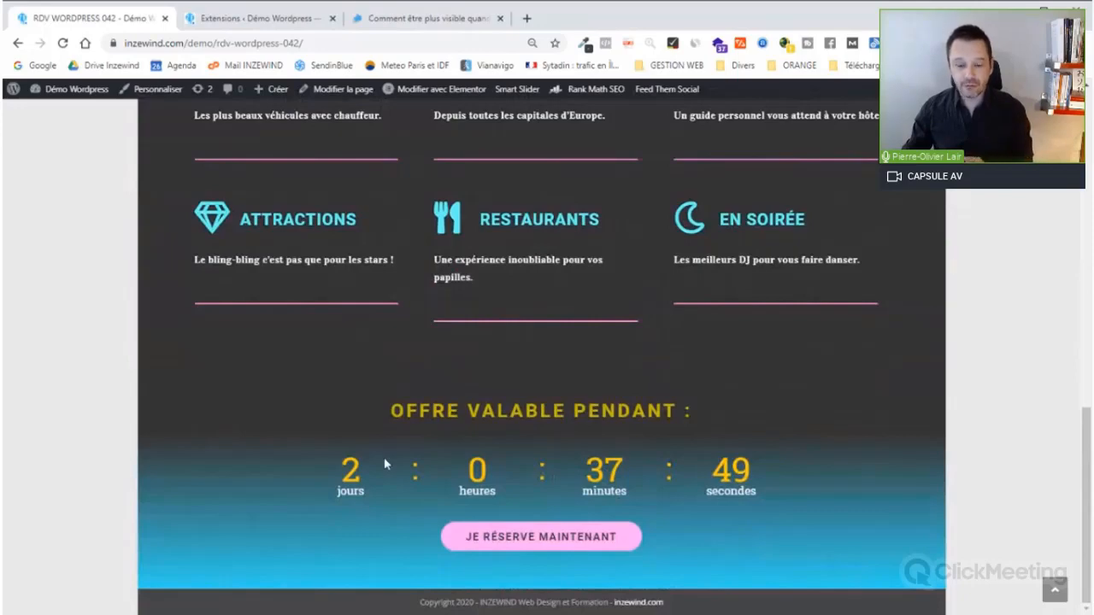
left_click(601, 538)
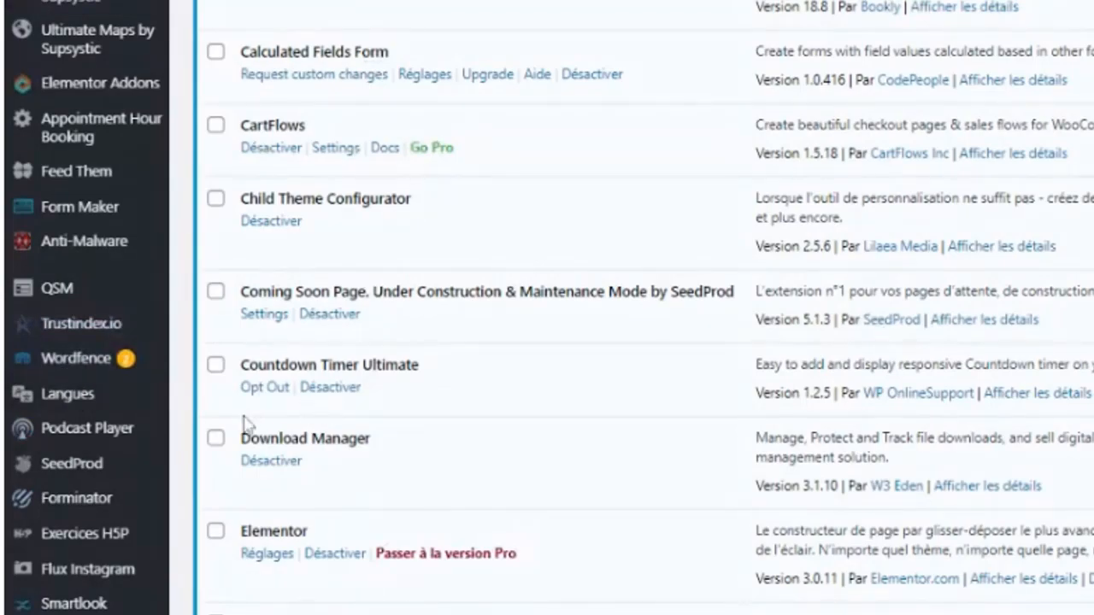
- View the Countdown Timer plugin's How It Works instructions and its list of existing timers
mouse_move(158, 214)
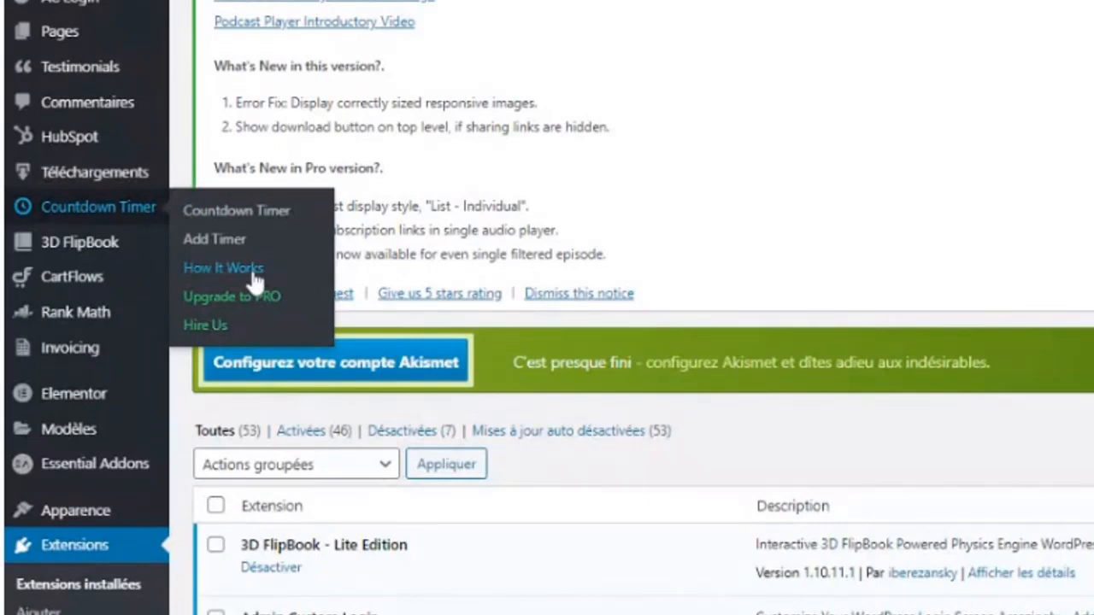
left_click(224, 269)
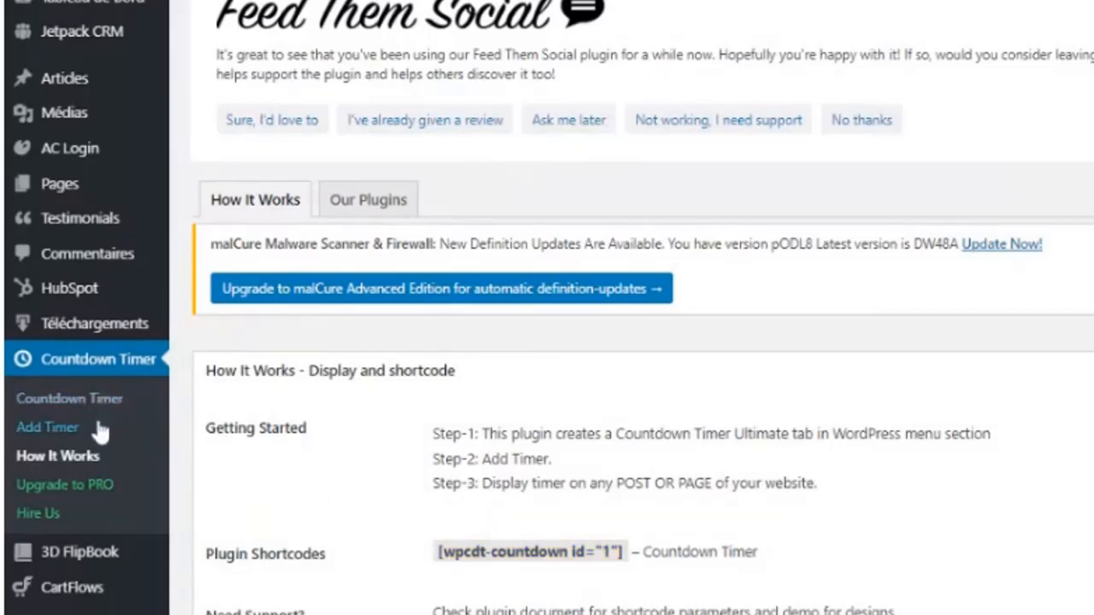
left_click(68, 399)
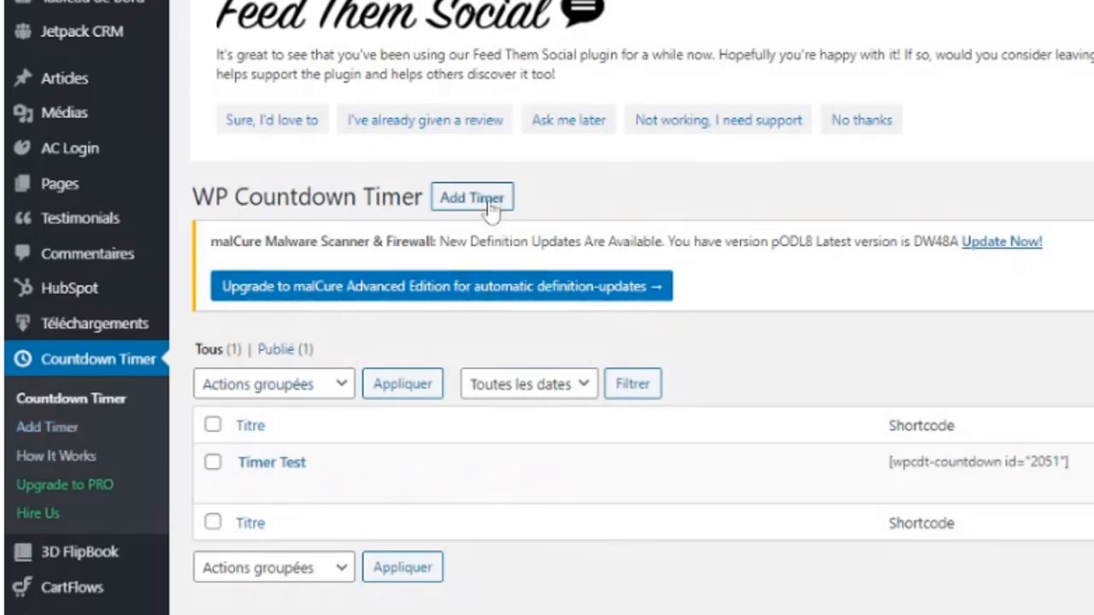
- Add a new countdown timer titled "Timer RDV WP42"
left_click(62, 429)
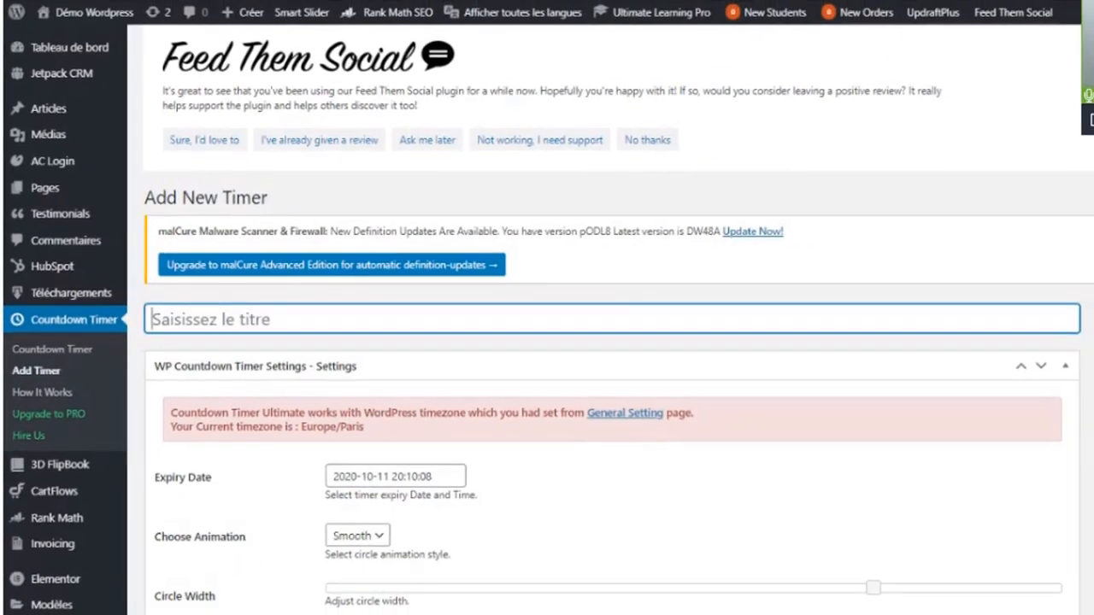
type("T")
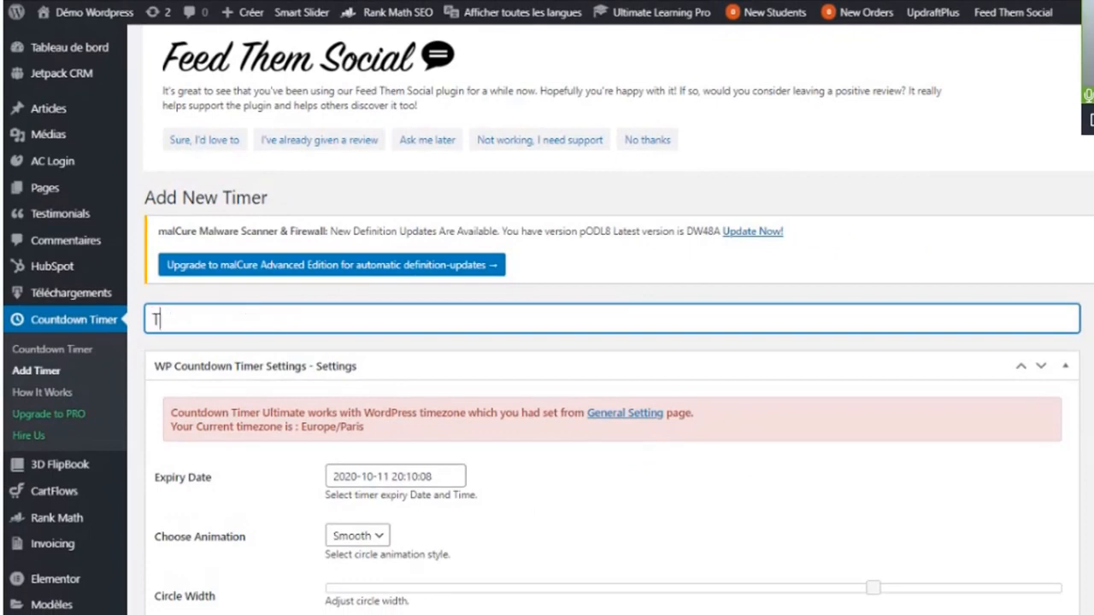
type("imer RDV WP42")
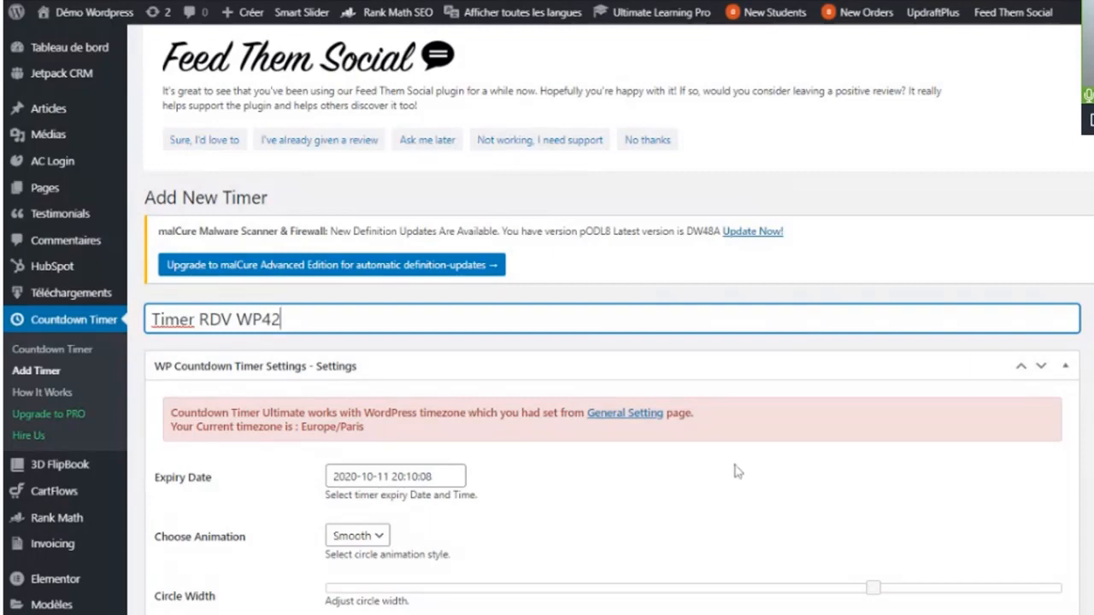
- Look through the new timer's settings, from expiry date and animation to circle widths and foreground colours
scroll(684, 436, "down", 3)
scroll(593, 435, "down", 2)
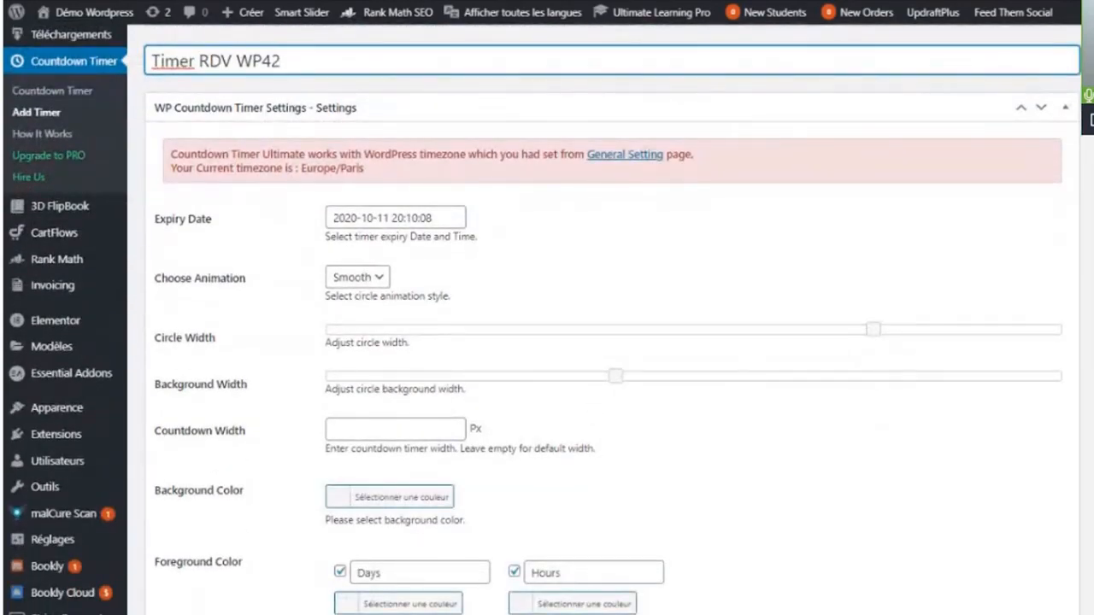
scroll(605, 342, "down", 5)
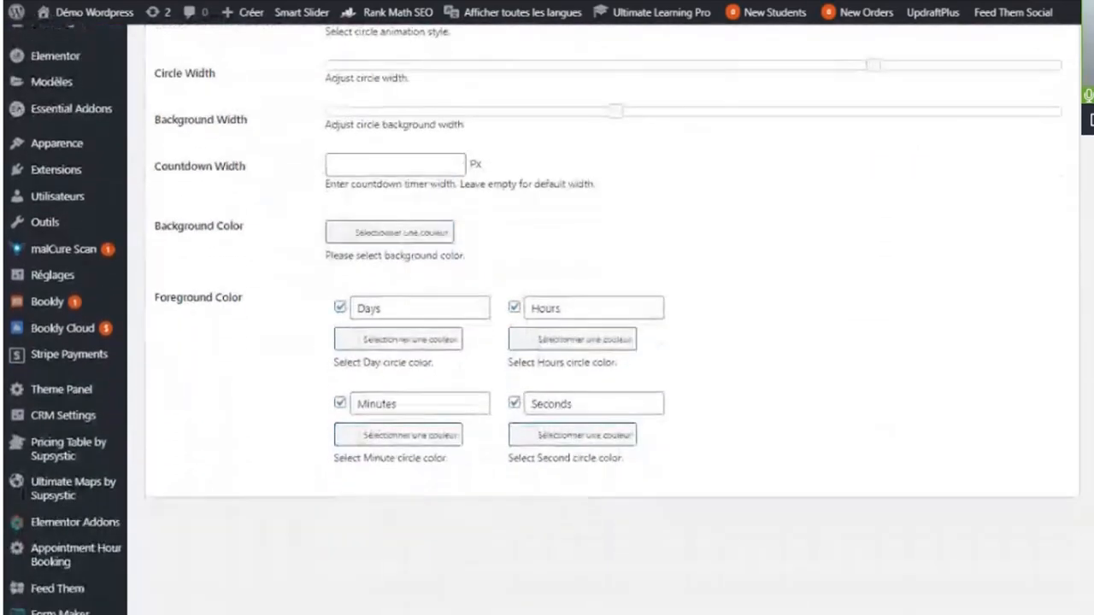
scroll(606, 342, "up", 5)
scroll(605, 342, "down", 2)
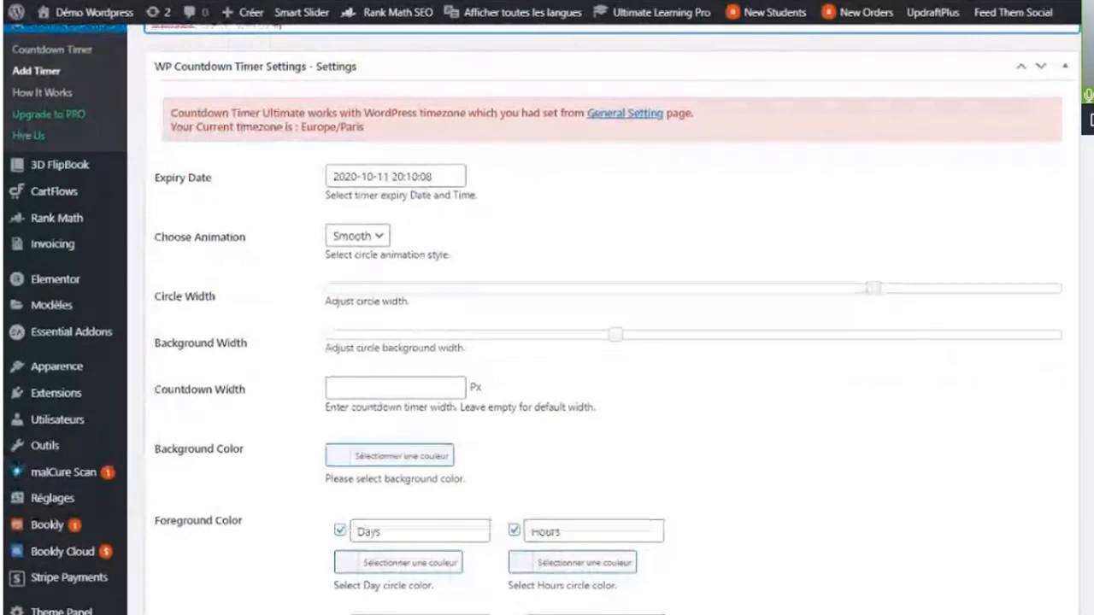
scroll(645, 328, "up", 2)
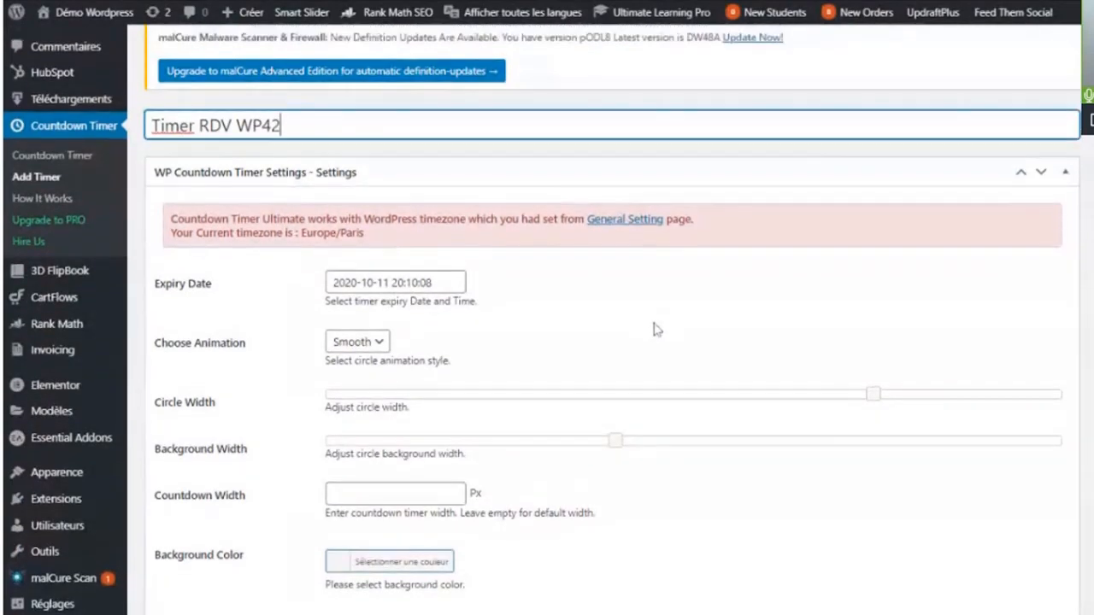
scroll(652, 329, "up", 3)
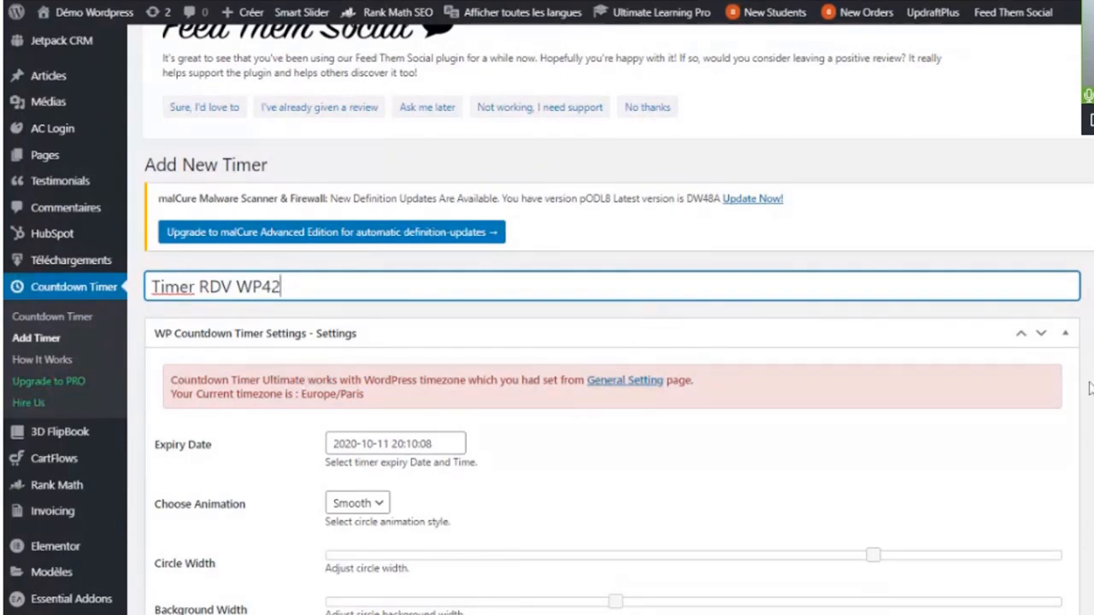
- Set the timer's expiry date to 2020-10-11 at 21:00:00
scroll(611, 342, "down", 3)
scroll(358, 250, "down", 2)
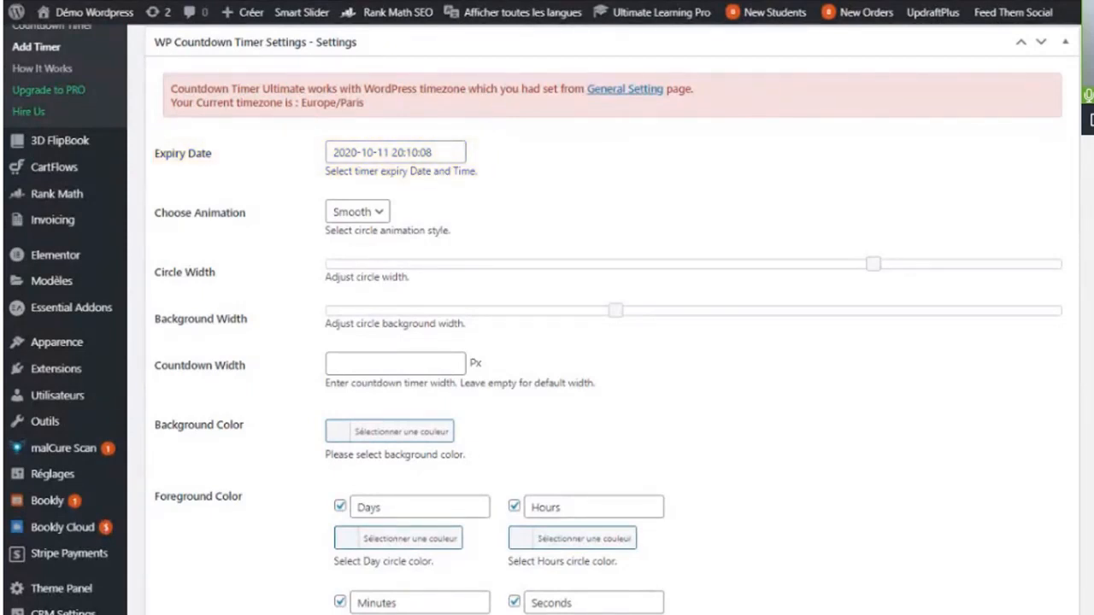
left_click(395, 153)
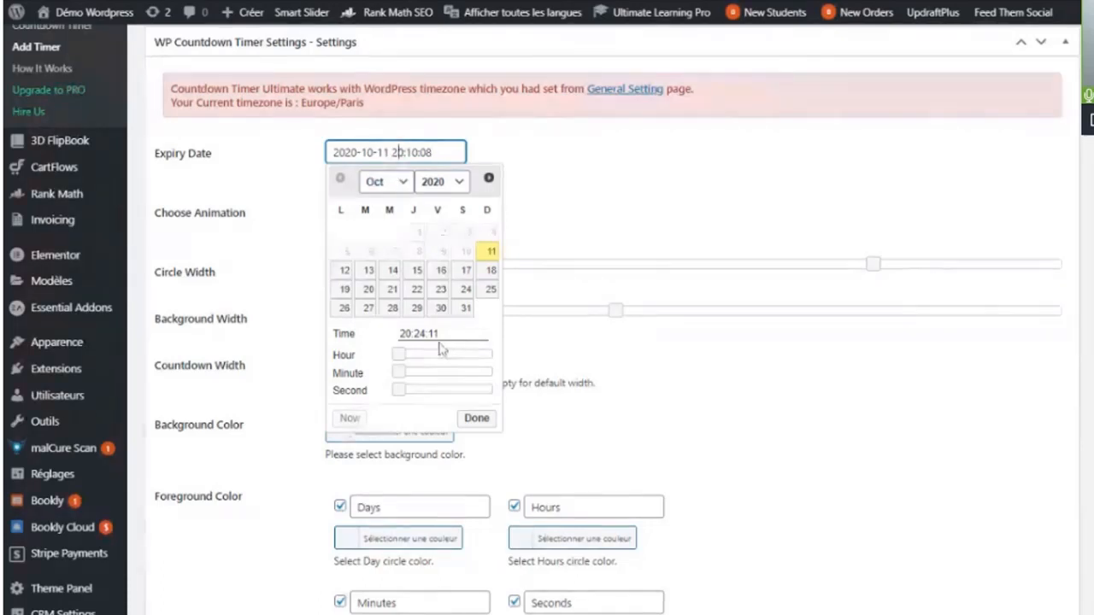
left_click(491, 251)
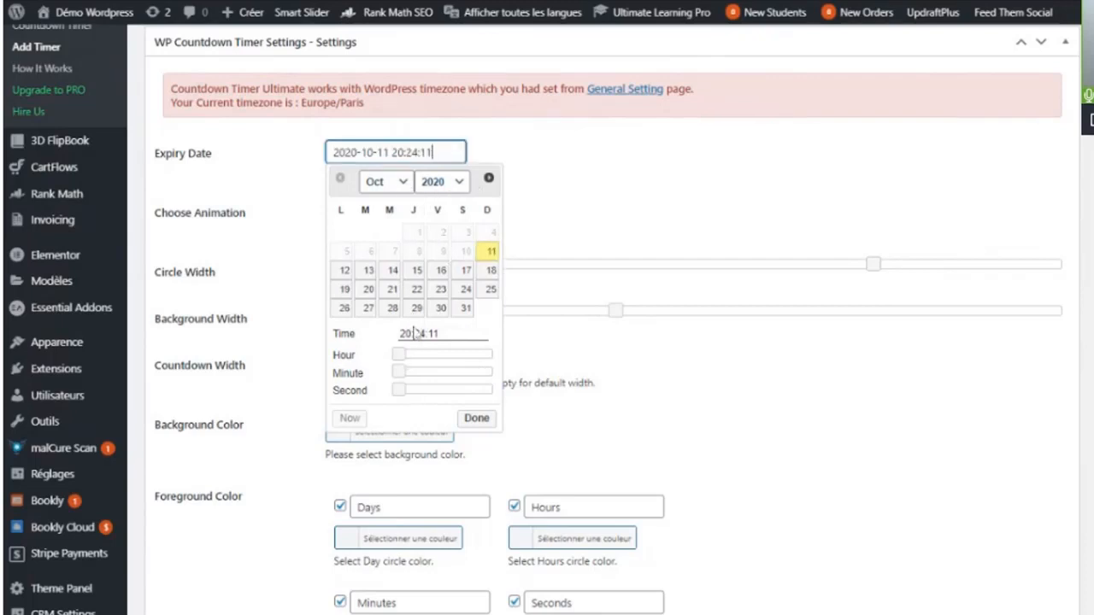
left_click_drag(400, 356, 374, 370)
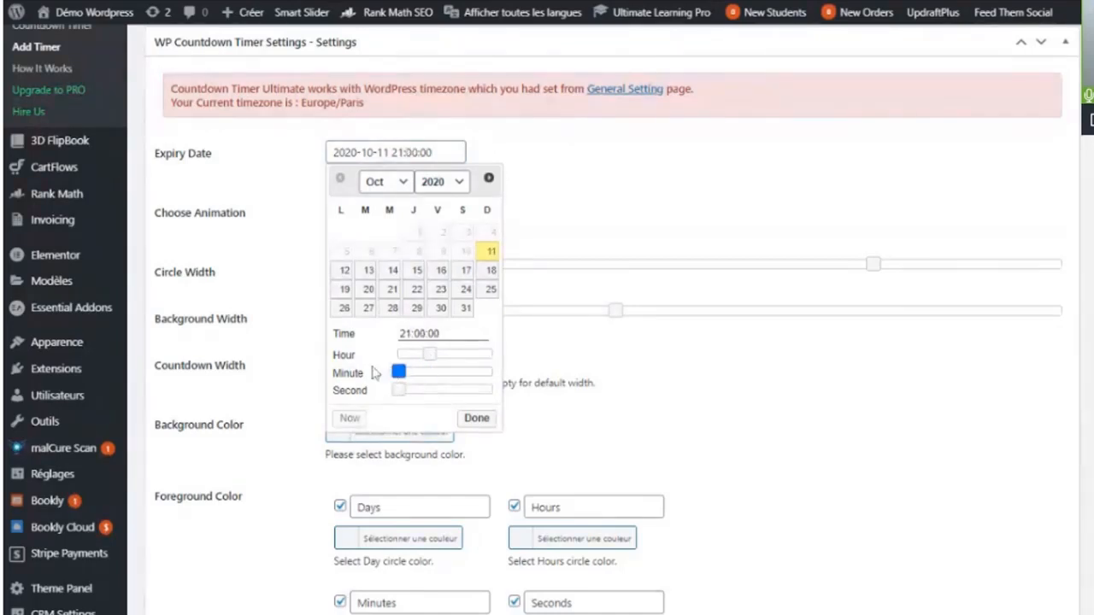
left_click(475, 418)
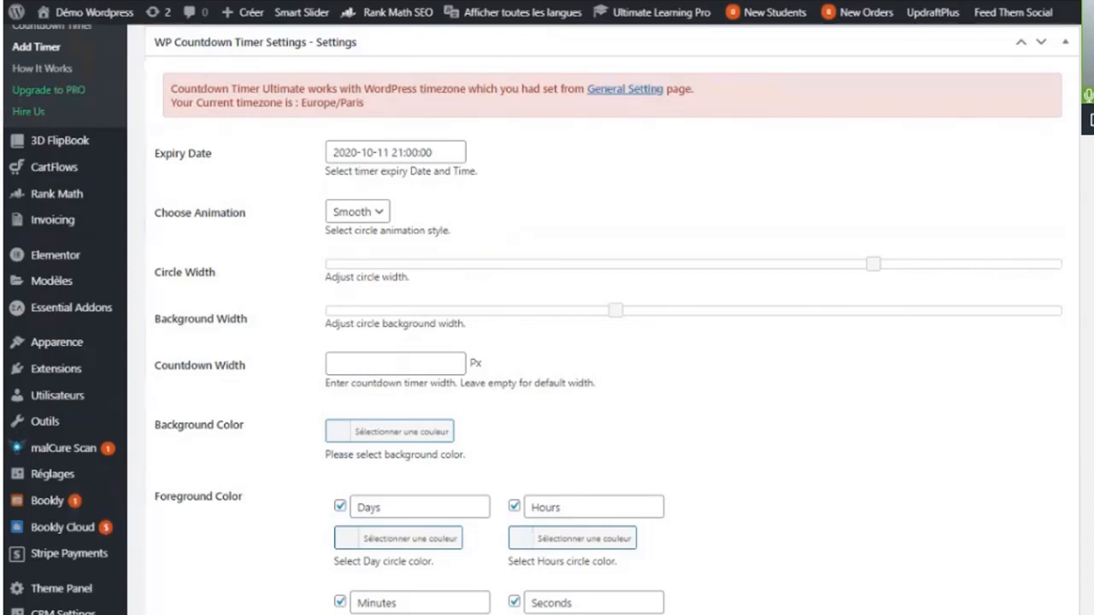
- Check the animation style options and examine how the existing countdown behaves on the Ibiza landing page
left_click(382, 214)
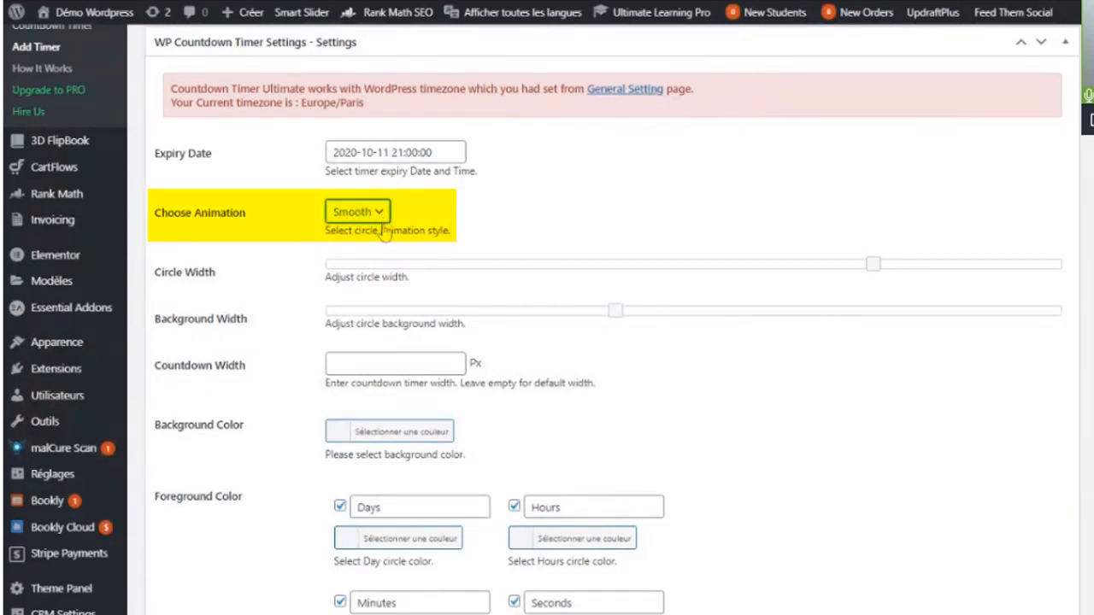
mouse_move(392, 14)
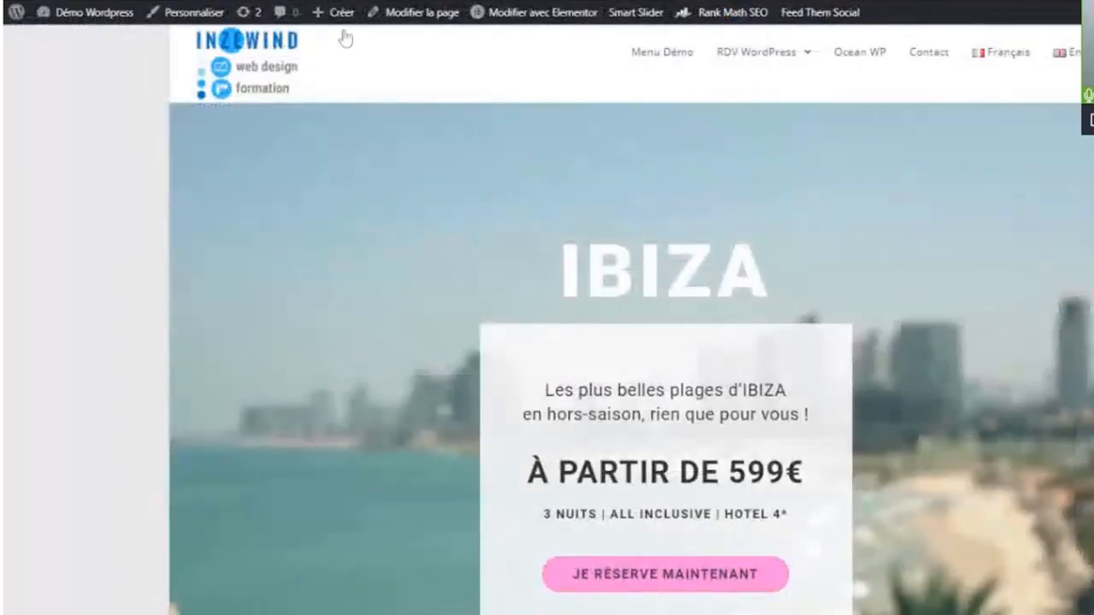
scroll(496, 179, "down", 3)
scroll(498, 176, "down", 3)
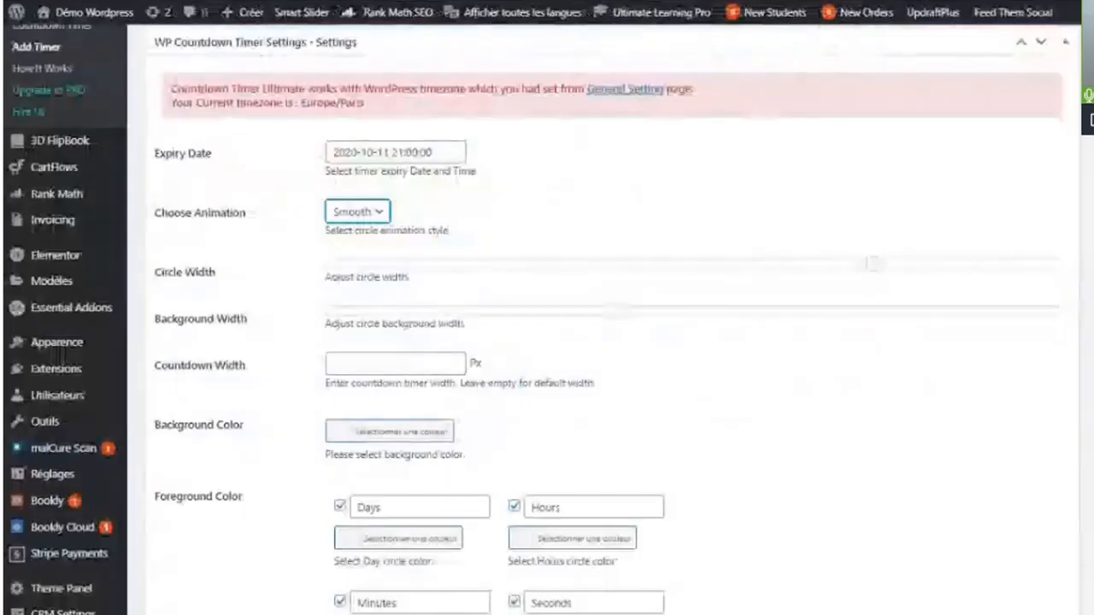
- Reduce the circle width, raise the background width to about the same level, and set the countdown width to 500 px
left_click_drag(873, 263, 745, 266)
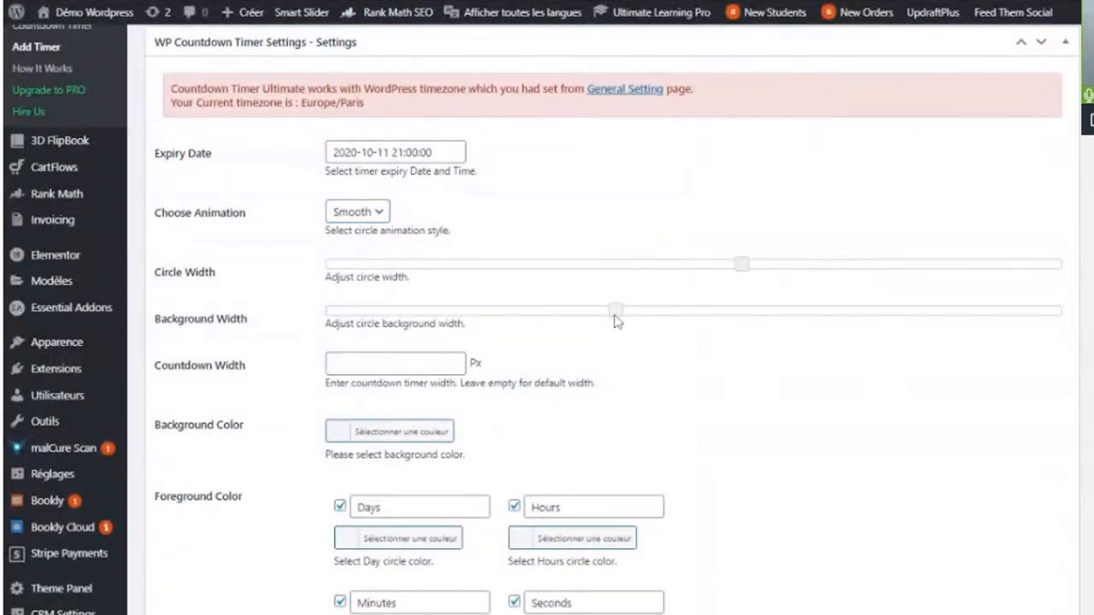
left_click_drag(617, 320, 735, 318)
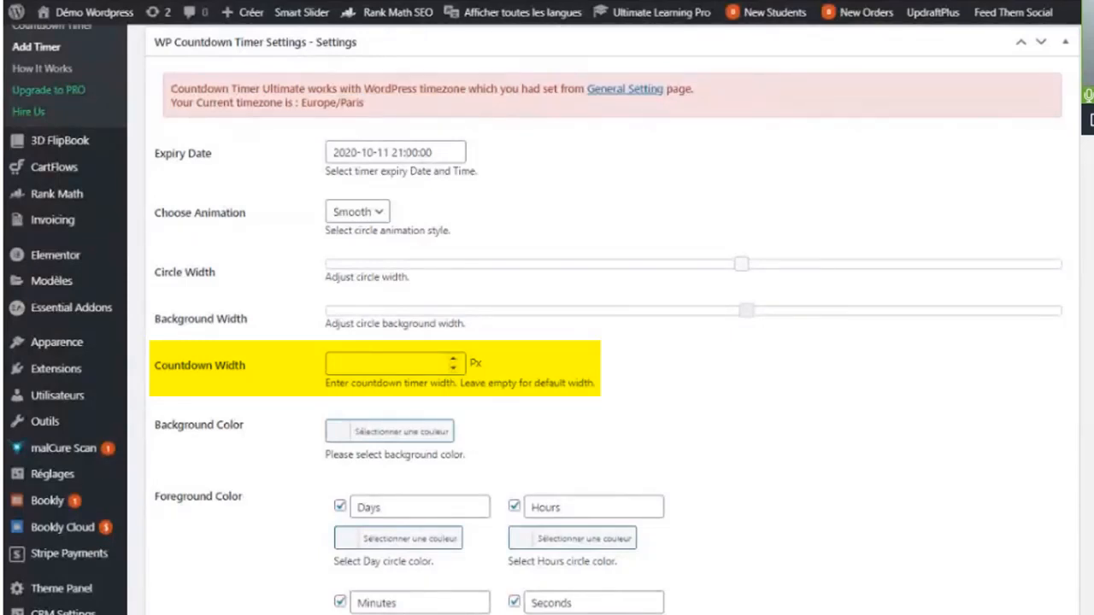
left_click(385, 363)
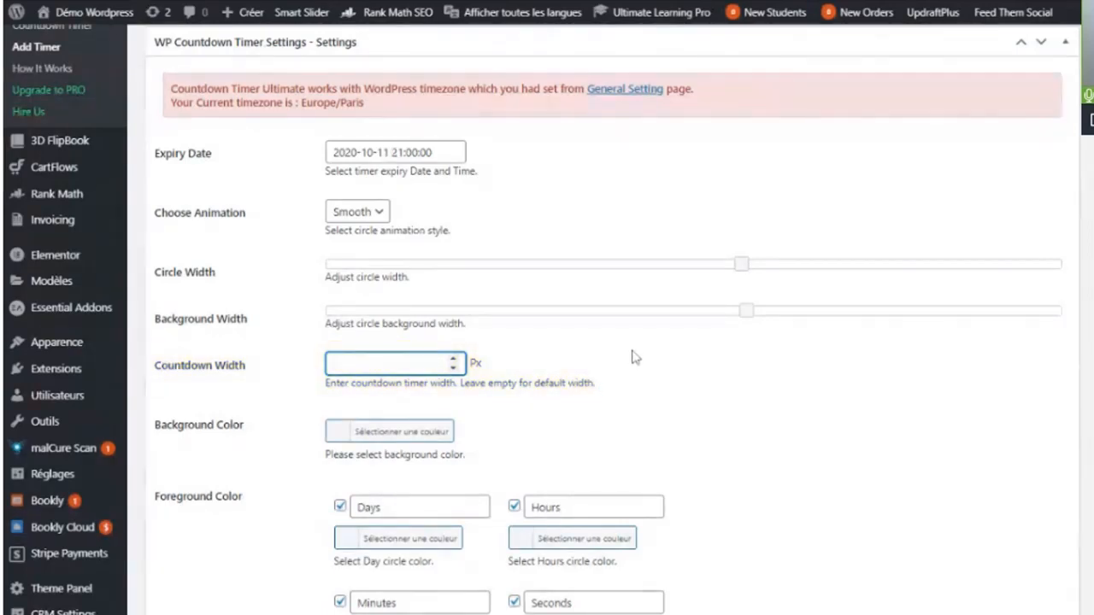
type("500")
- Set the timer's background color to black (#000000)
scroll(464, 403, "down", 1)
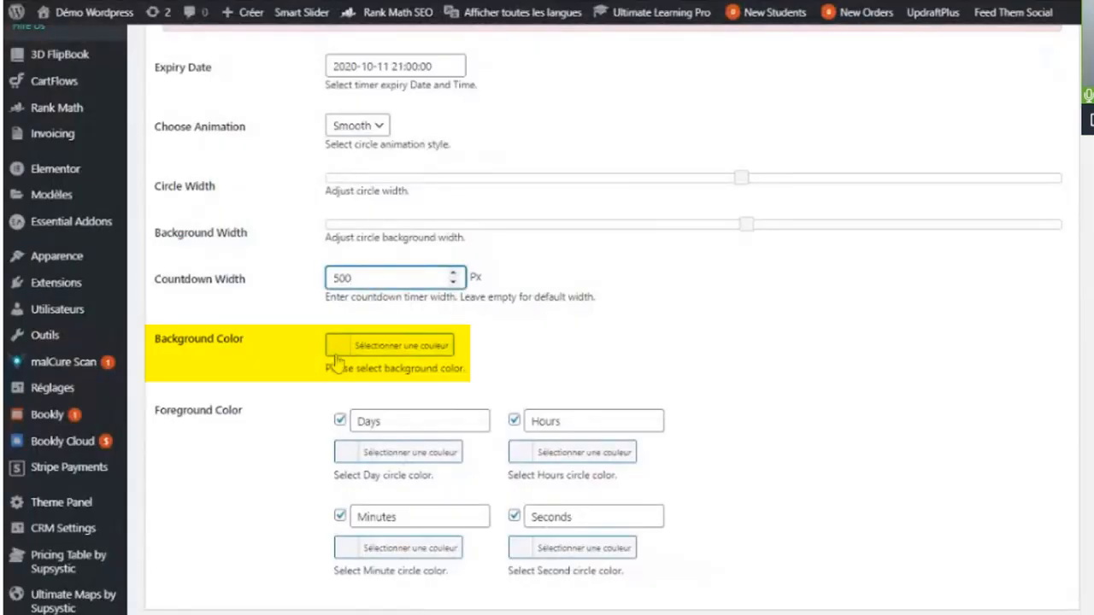
left_click(359, 344)
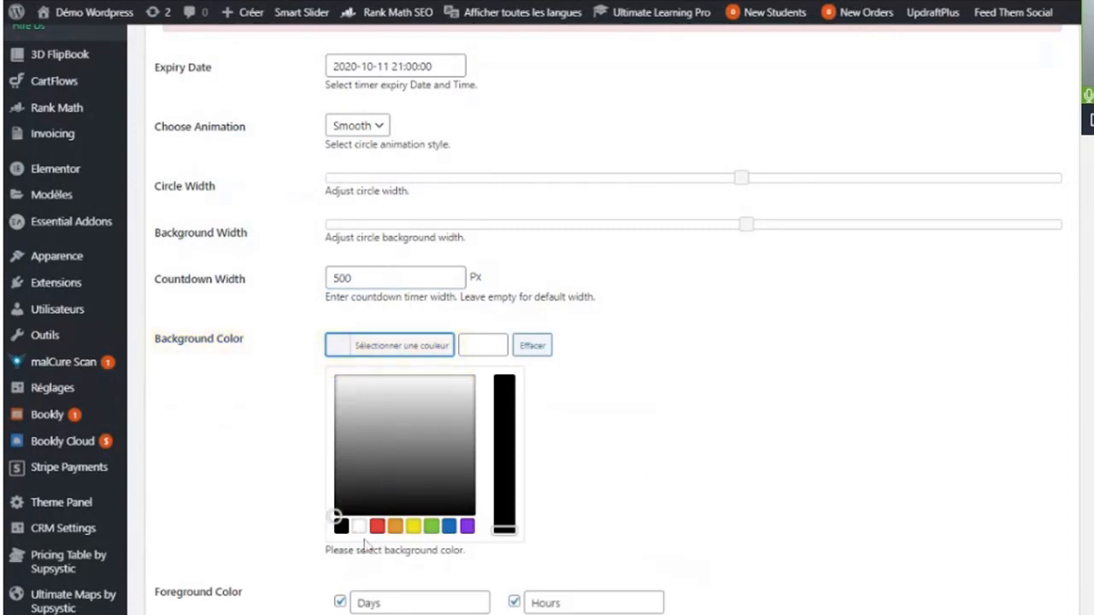
left_click(341, 527)
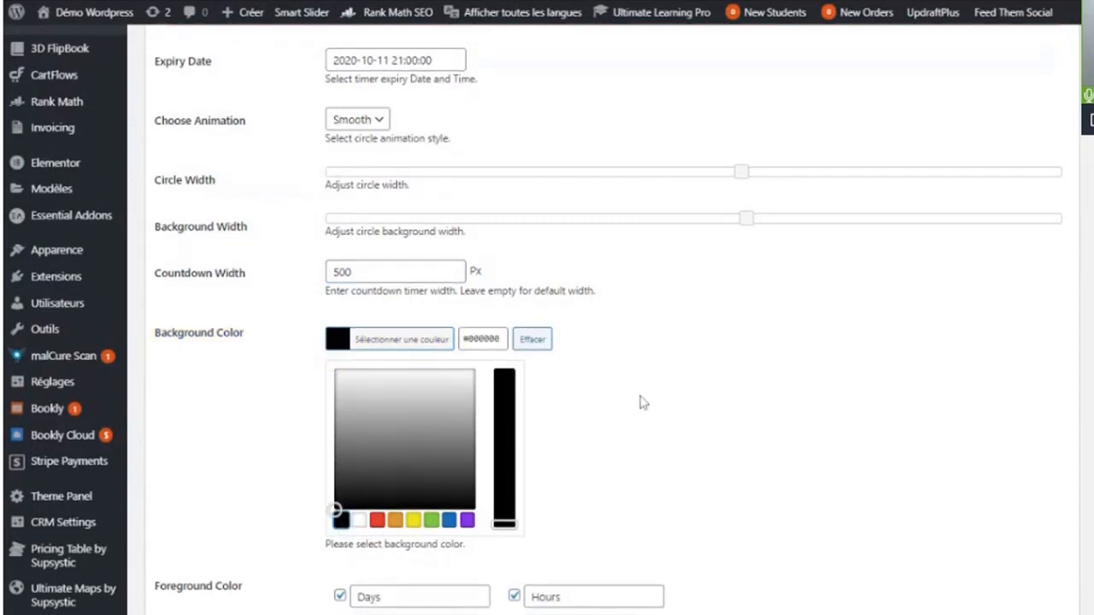
- Rename the four timer labels to "jours", "heures", "minutes" and "secondes"
scroll(641, 401, "down", 3)
left_click(410, 344)
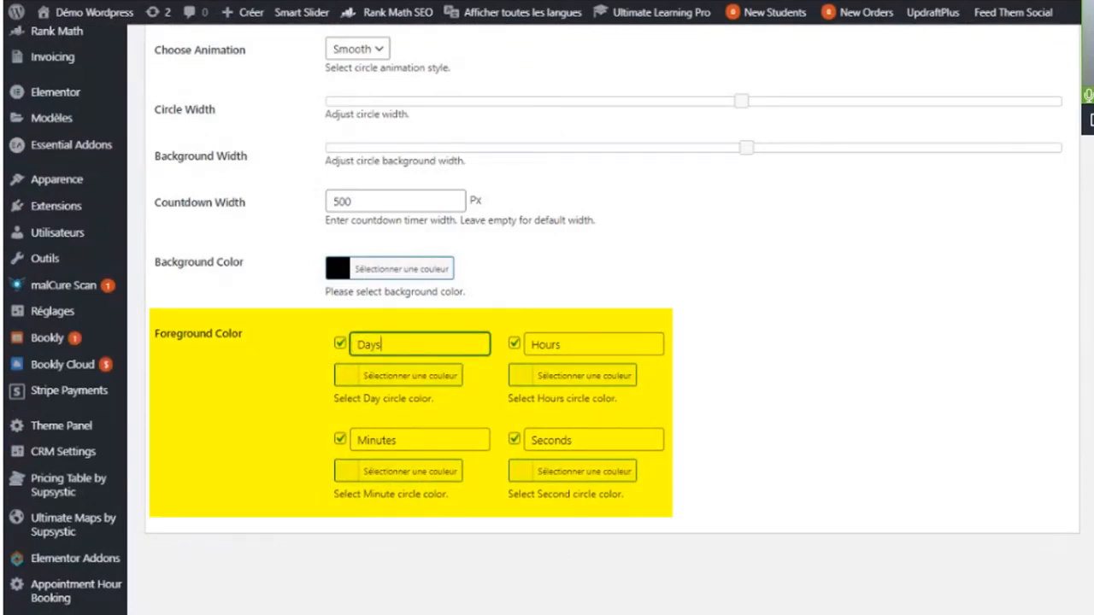
left_click_drag(384, 346, 293, 352)
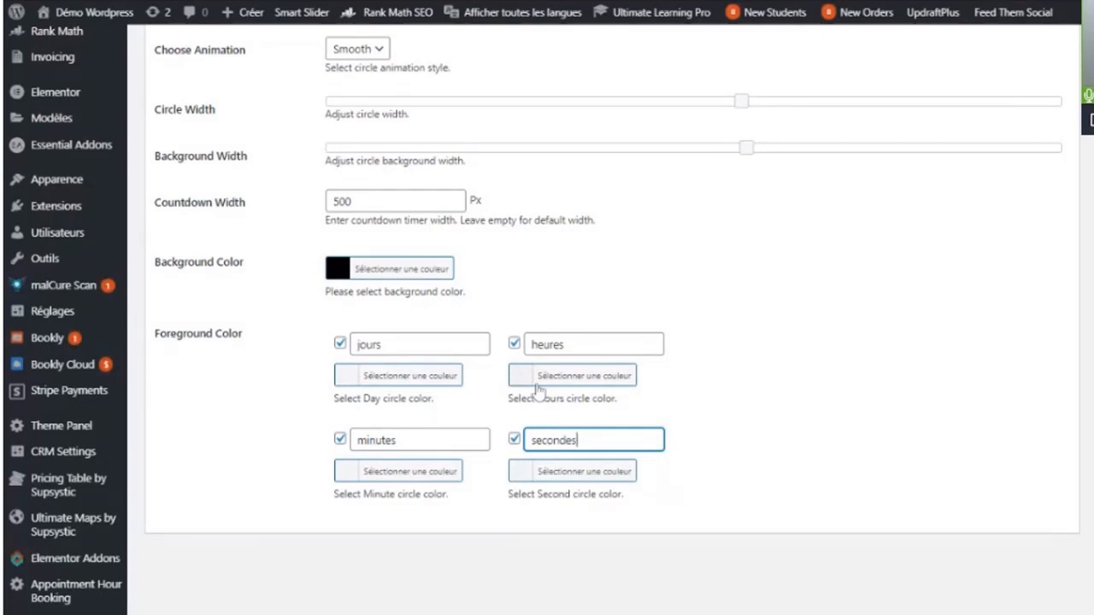
- Set the day circle's foreground color to red and the hours circle's to yellow (#eeee22)
left_click(395, 376)
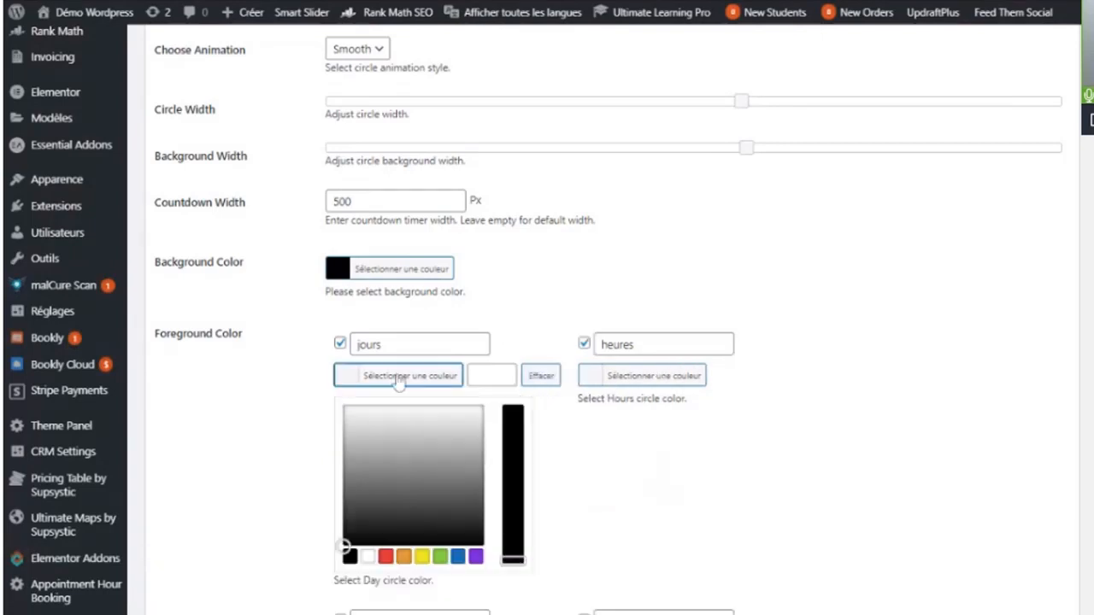
left_click(386, 558)
left_click(605, 377)
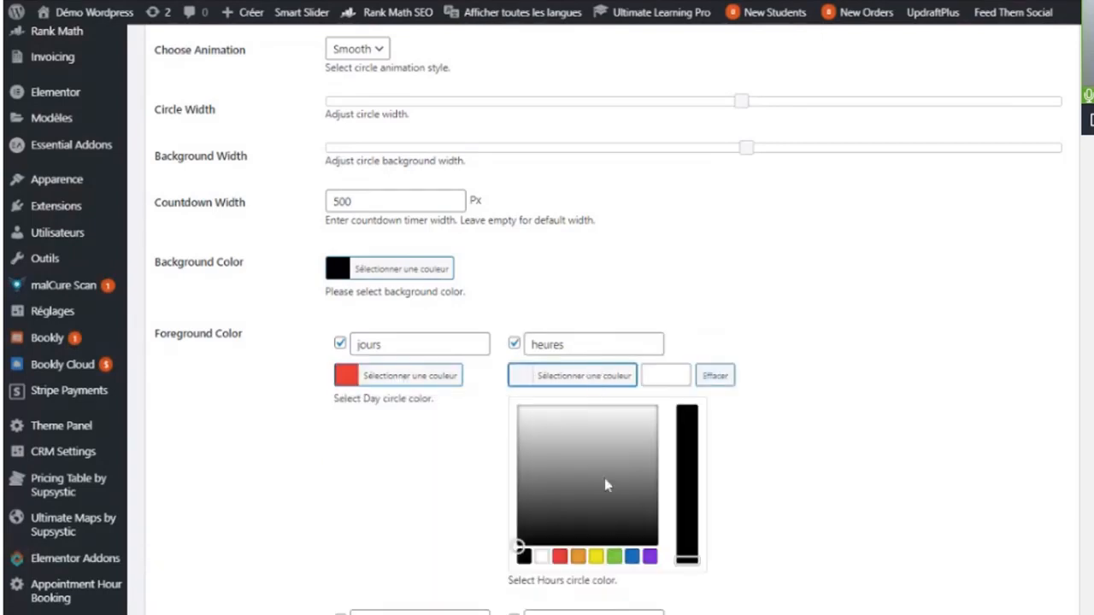
left_click(596, 556)
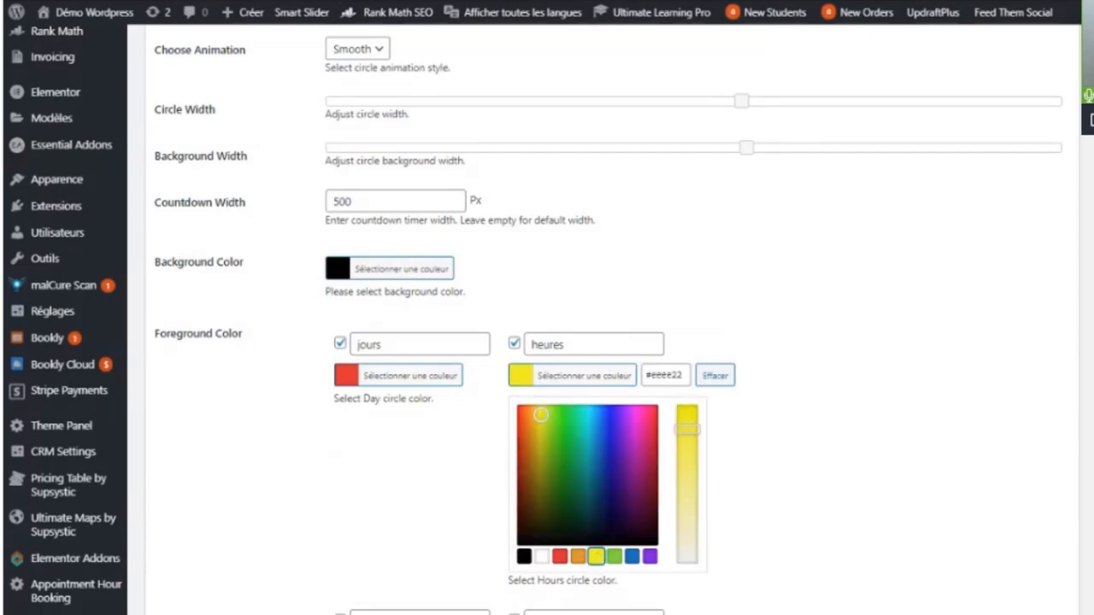
- Set the minutes circle's foreground color to green and the seconds circle's to light blue
scroll(370, 601, "down", 2)
left_click(347, 481)
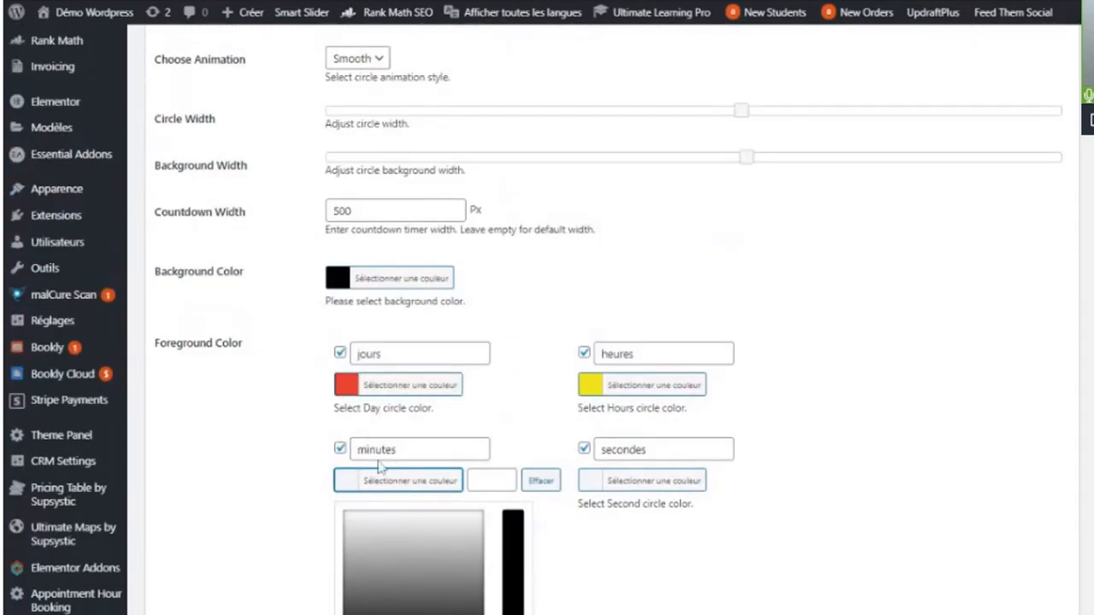
scroll(381, 466, "down", 3)
left_click(440, 489)
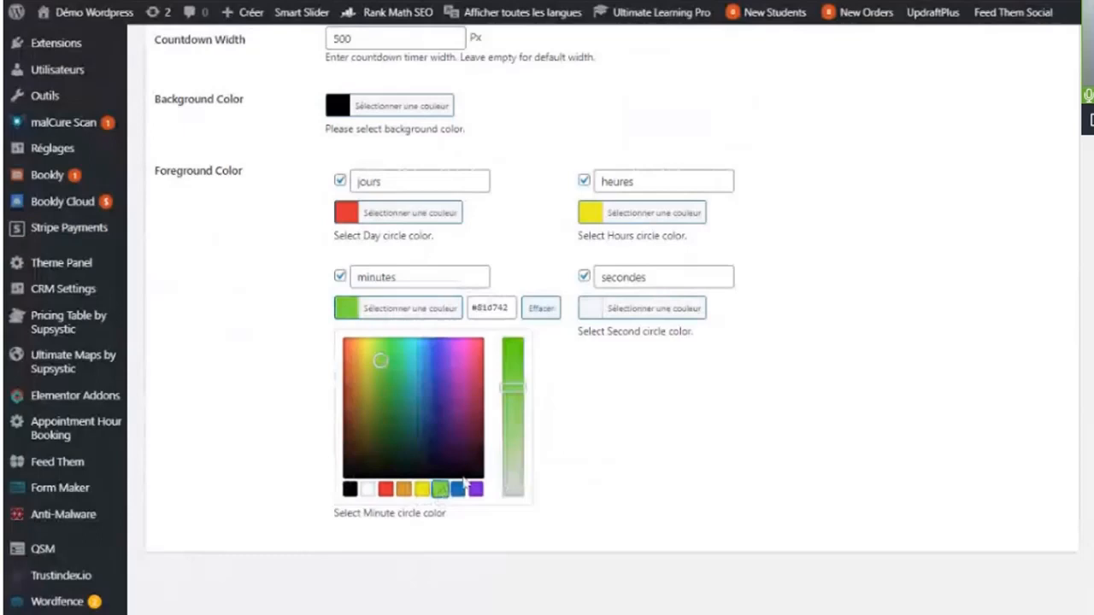
left_click(604, 313)
left_click(632, 488)
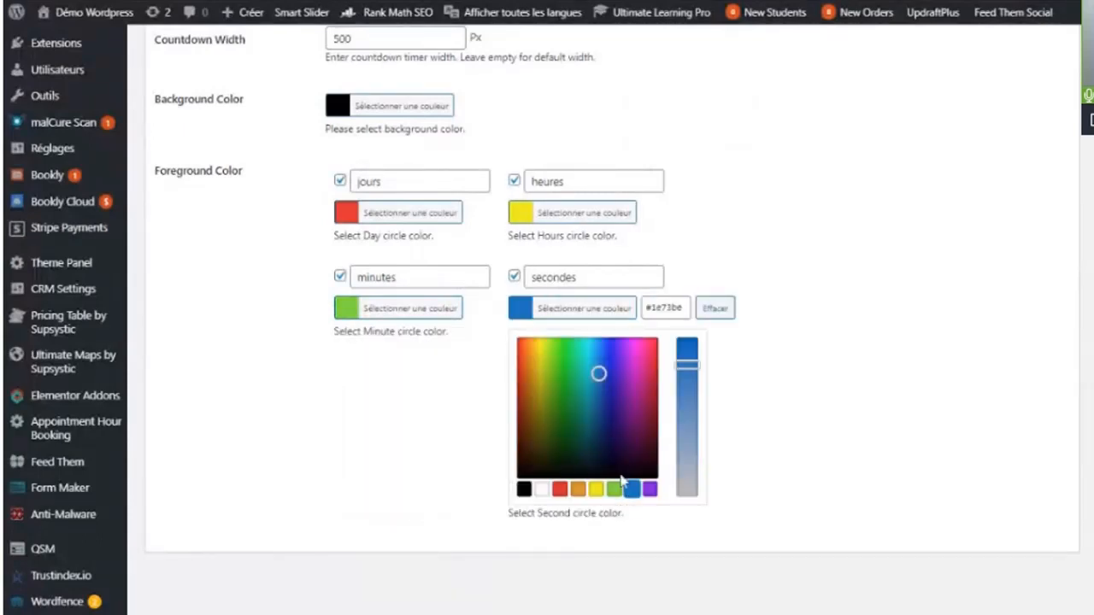
left_click(723, 309)
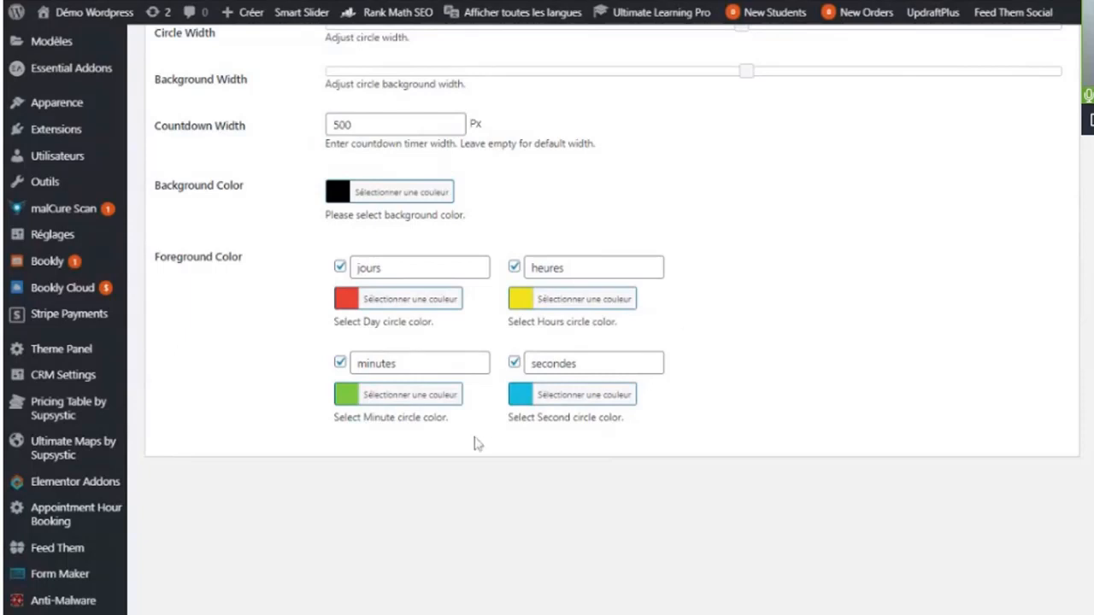
- Review the timer's settings and save the timer "Timer RDV WP42"
scroll(592, 360, "up", 1)
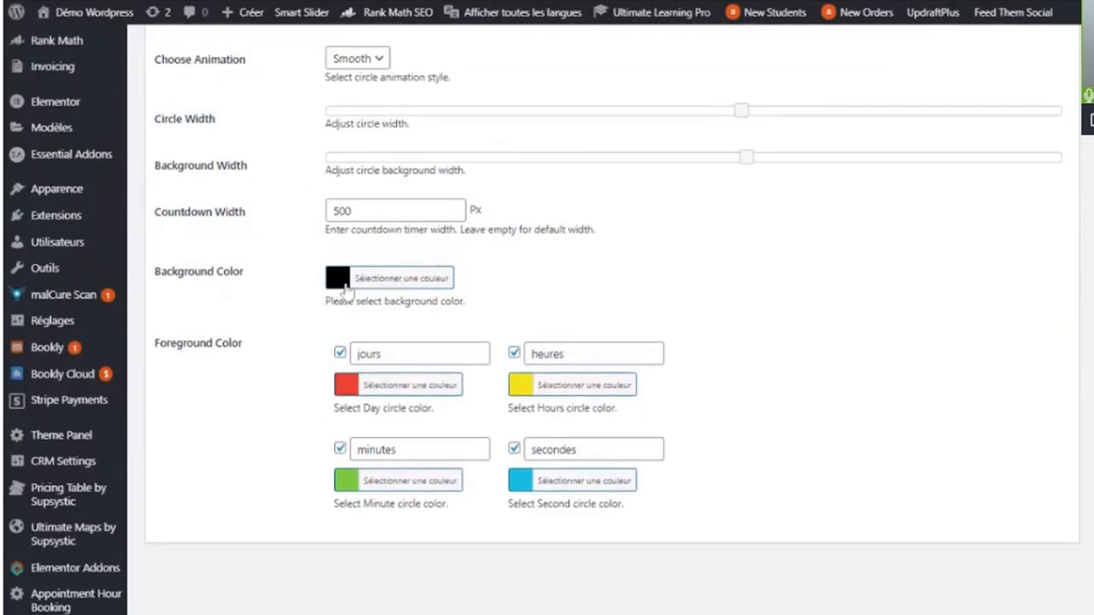
scroll(694, 368, "up", 1)
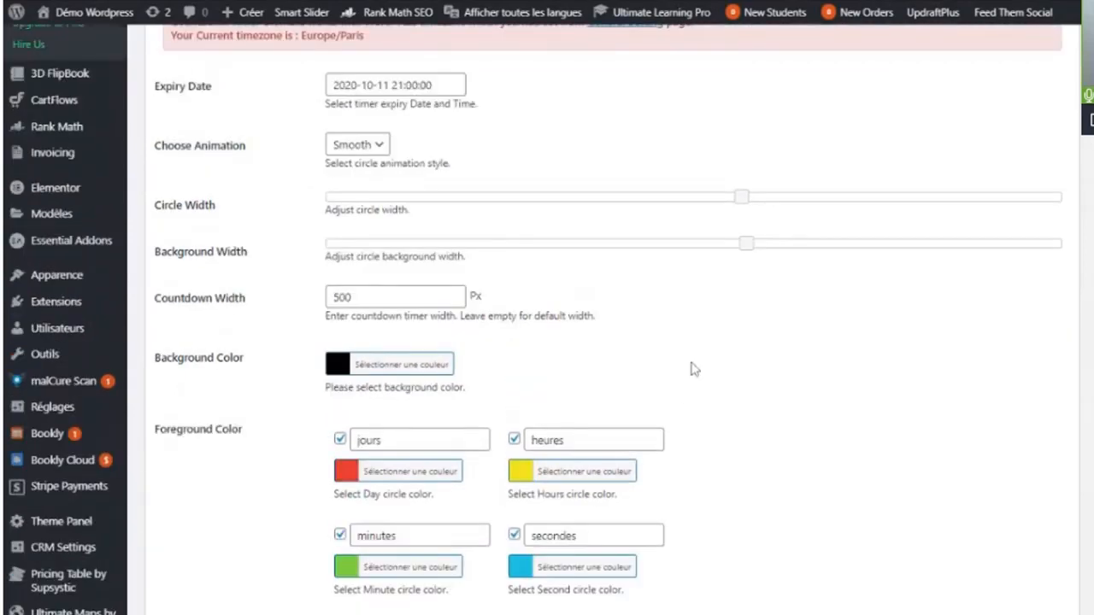
scroll(694, 369, "up", 4)
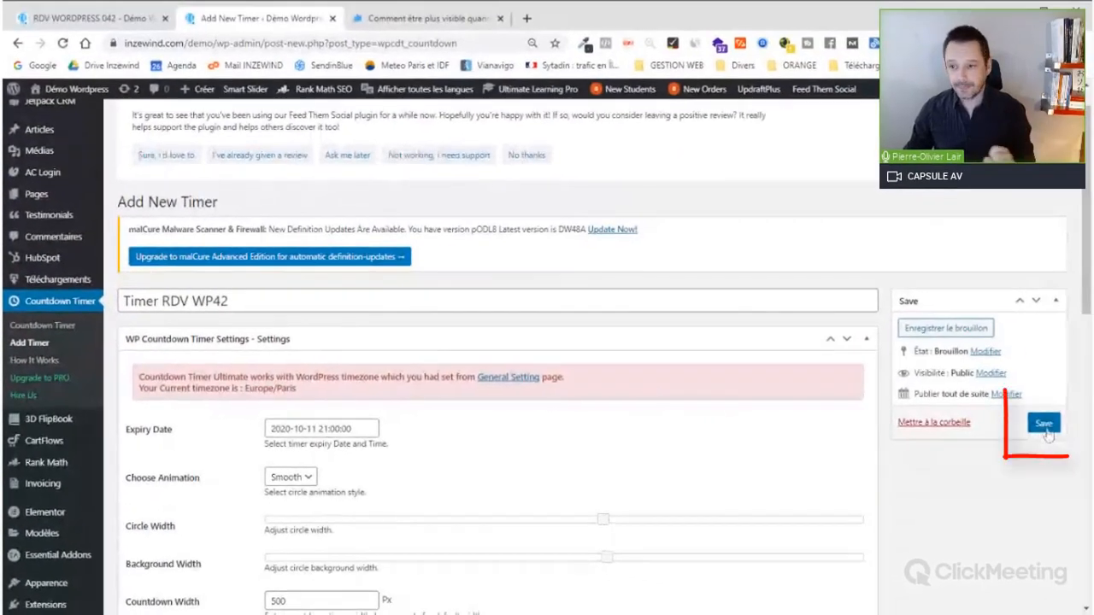
left_click(1046, 434)
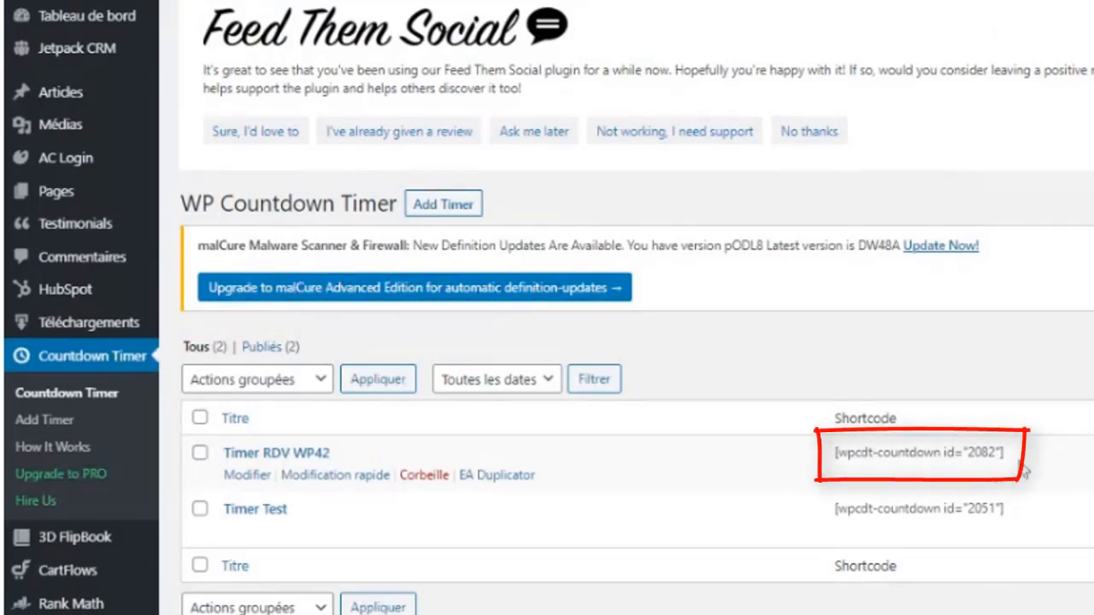
- Copy the shortcode of "Timer RDV WP42" from the timer list and open the Ibiza landing page in Elementor
left_click(899, 468)
key("ctrl+c")
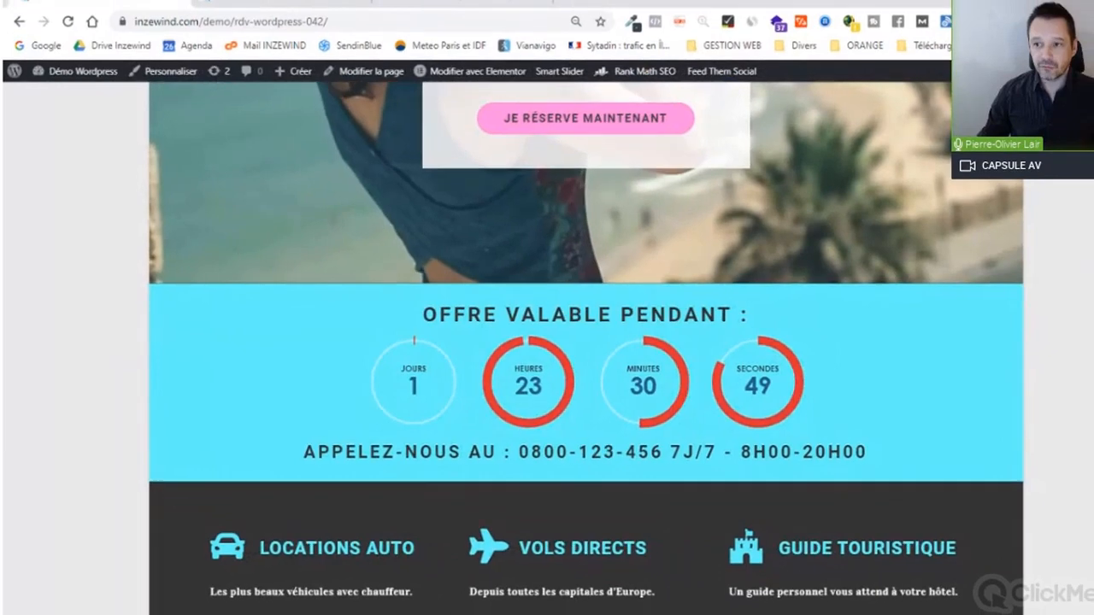
scroll(483, 295, "down", 1)
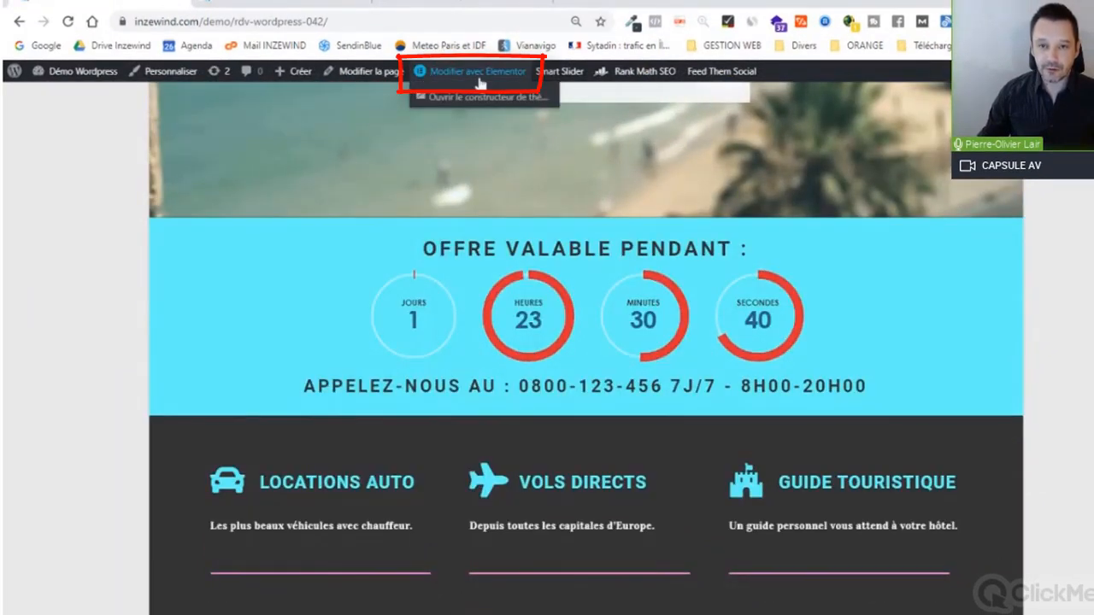
left_click(478, 72)
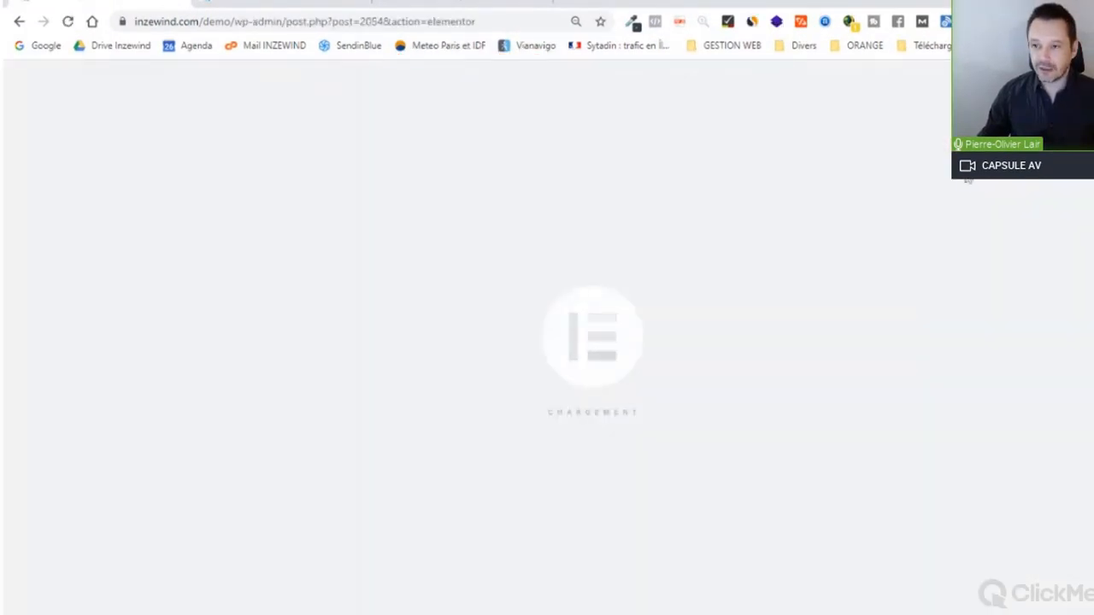
- Replace the countdown shortcode under "Offre valable pendant :" with [wpcdt-countdown id="2082"] and return to the live page
left_click(740, 336)
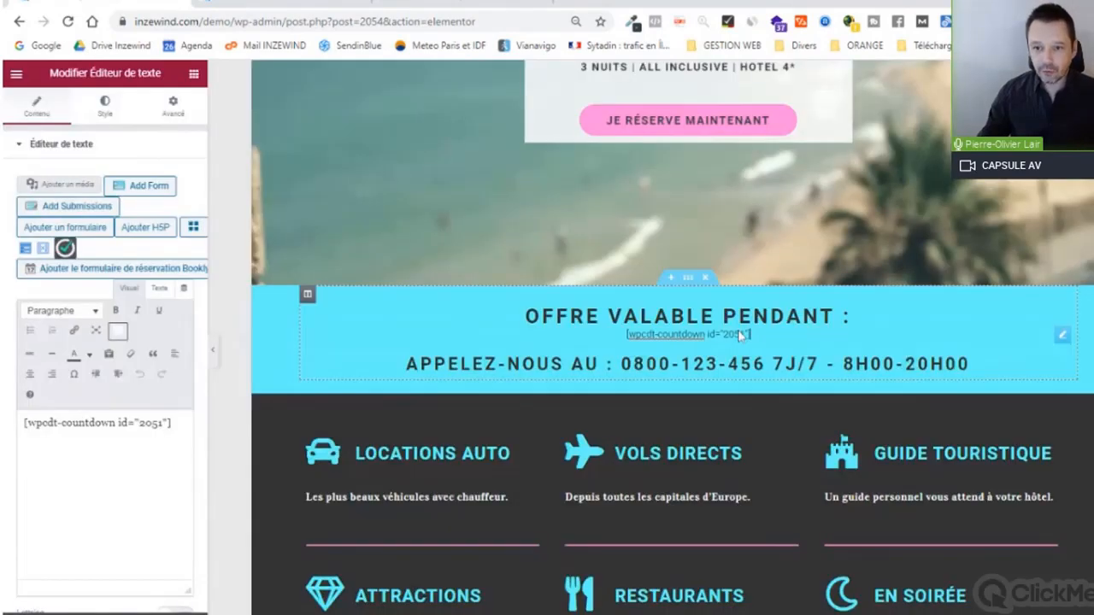
left_click_drag(171, 422, 21, 420)
key("Delete")
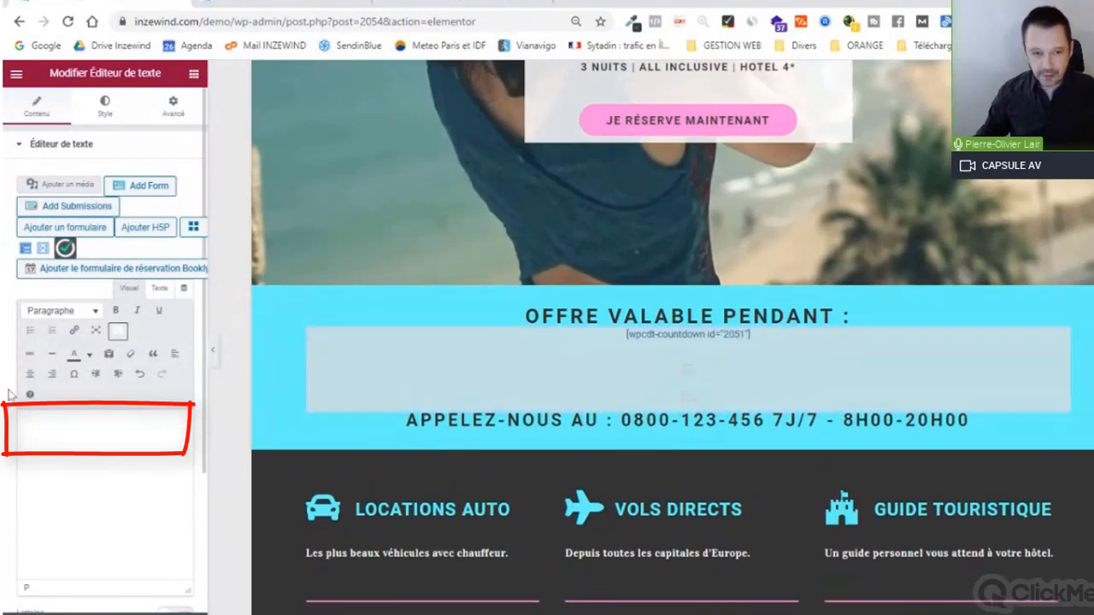
key("ctrl+v")
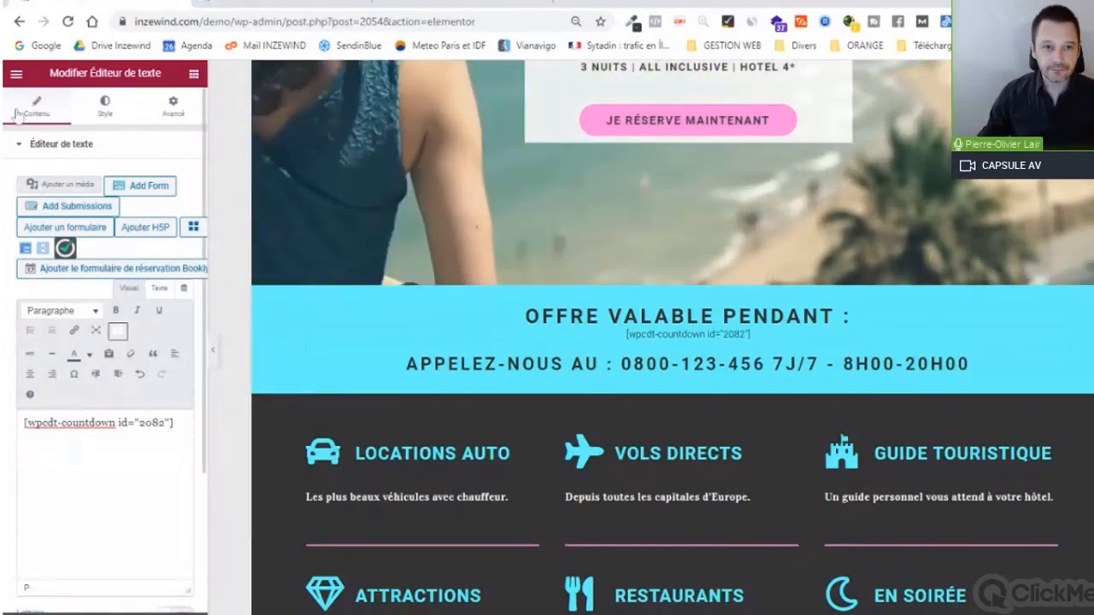
left_click(15, 77)
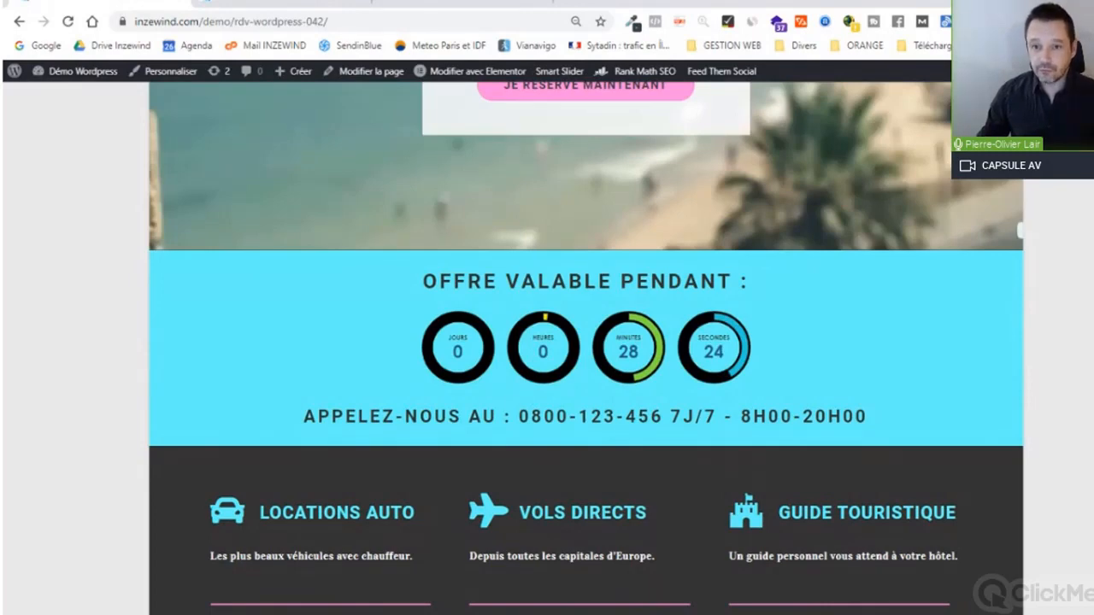
- Examine the new countdown timer's circles, colors and labels on the live Ibiza landing page
scroll(755, 327, "down", 1)
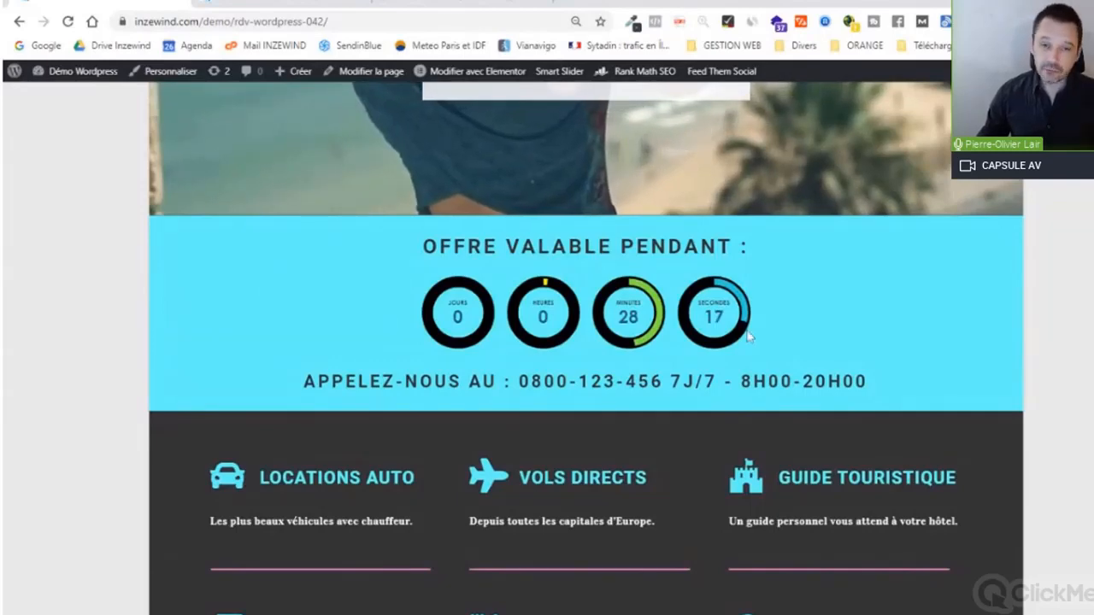
scroll(749, 337, "up", 2)
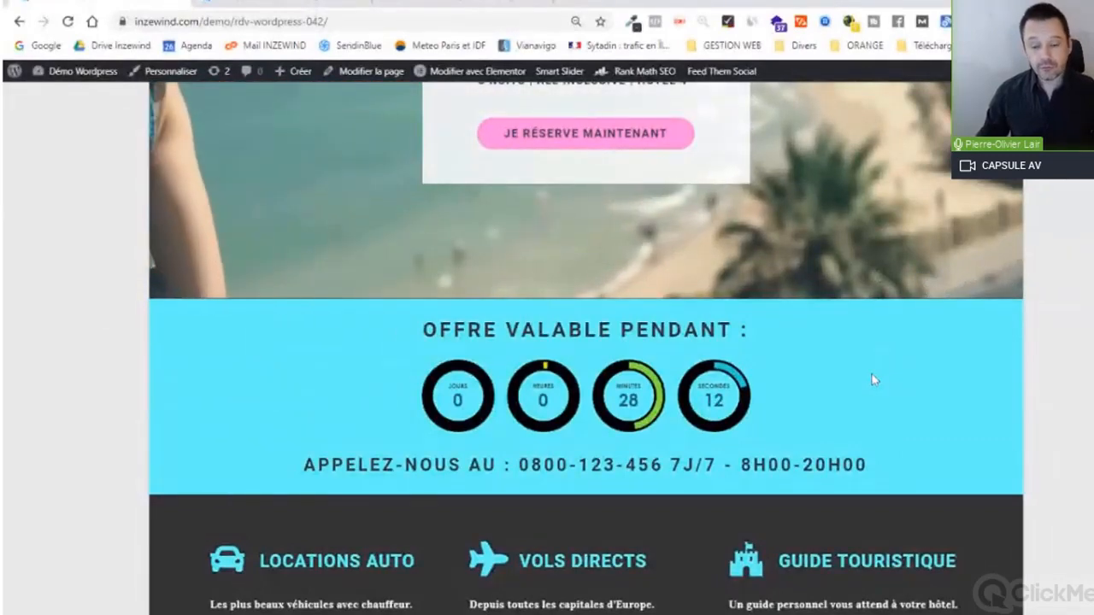
scroll(987, 369, "down", 2)
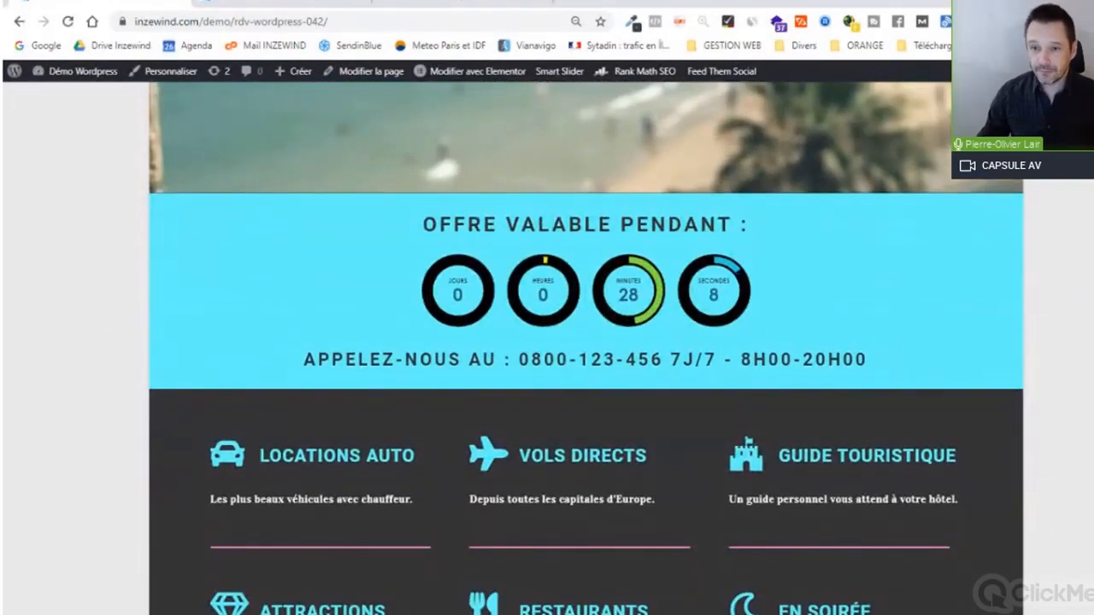
scroll(588, 348, "down", 1)
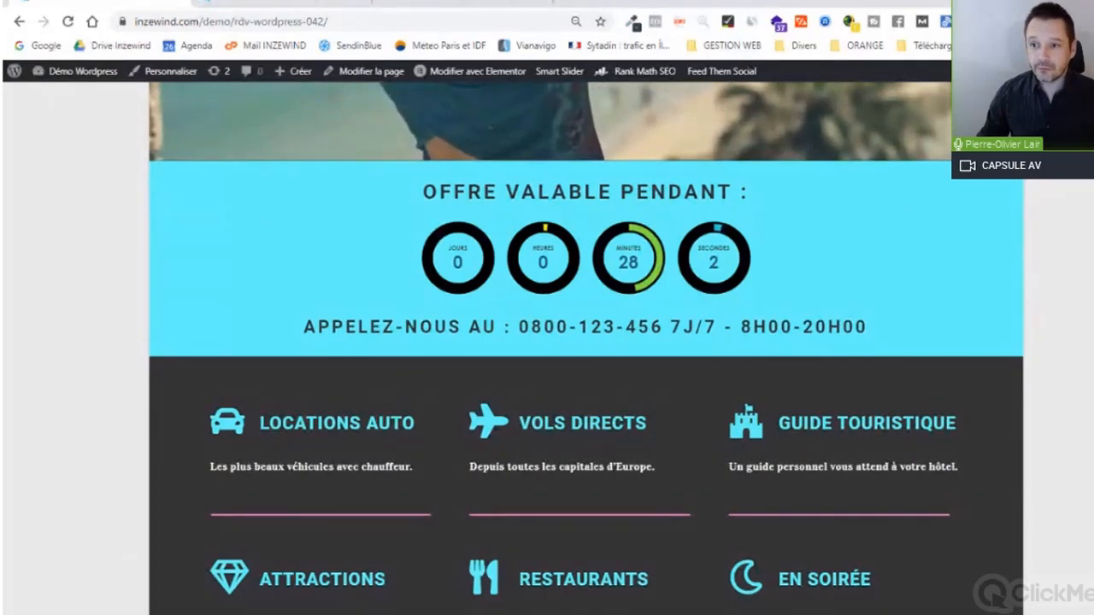
scroll(586, 347, "up", 2)
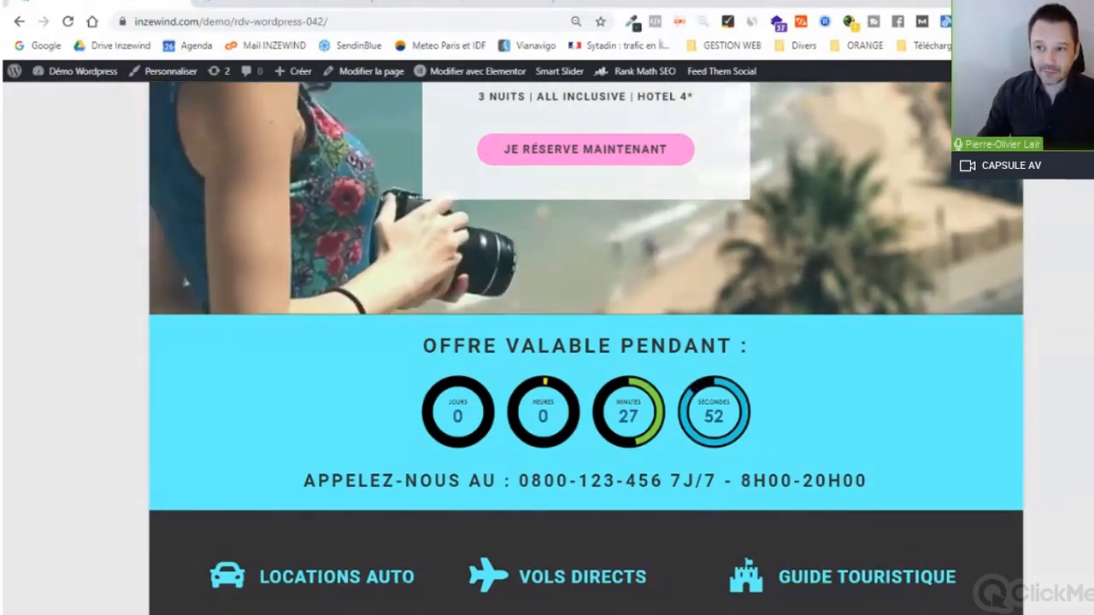
scroll(586, 336, "down", 1)
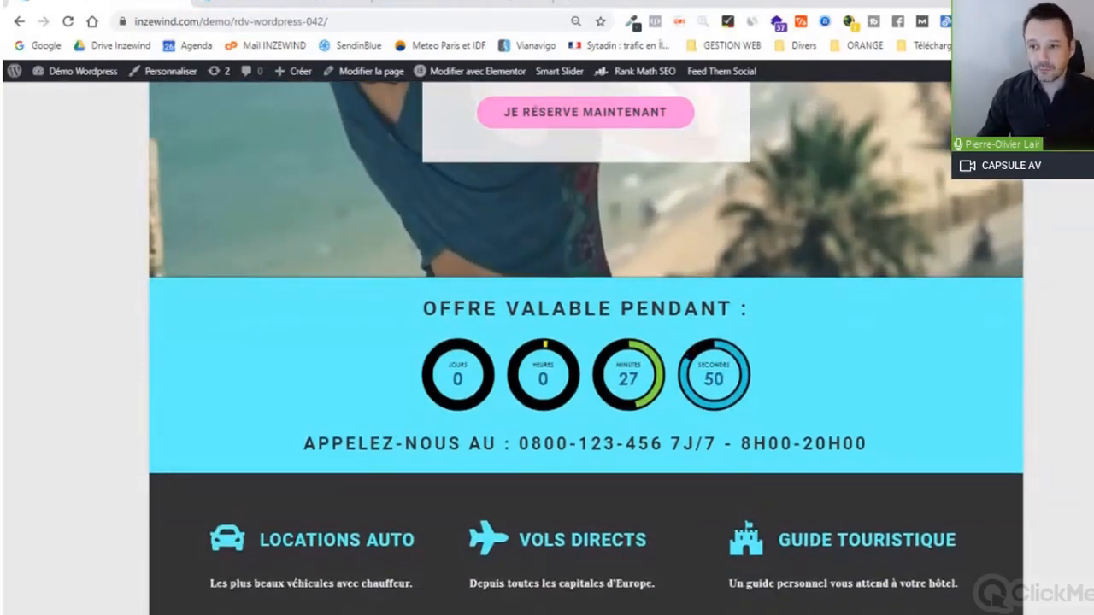
- Compare the circular countdown with the second "Offre valable pendant :" countdown further down the live Ibiza landing page
scroll(504, 374, "down", 1)
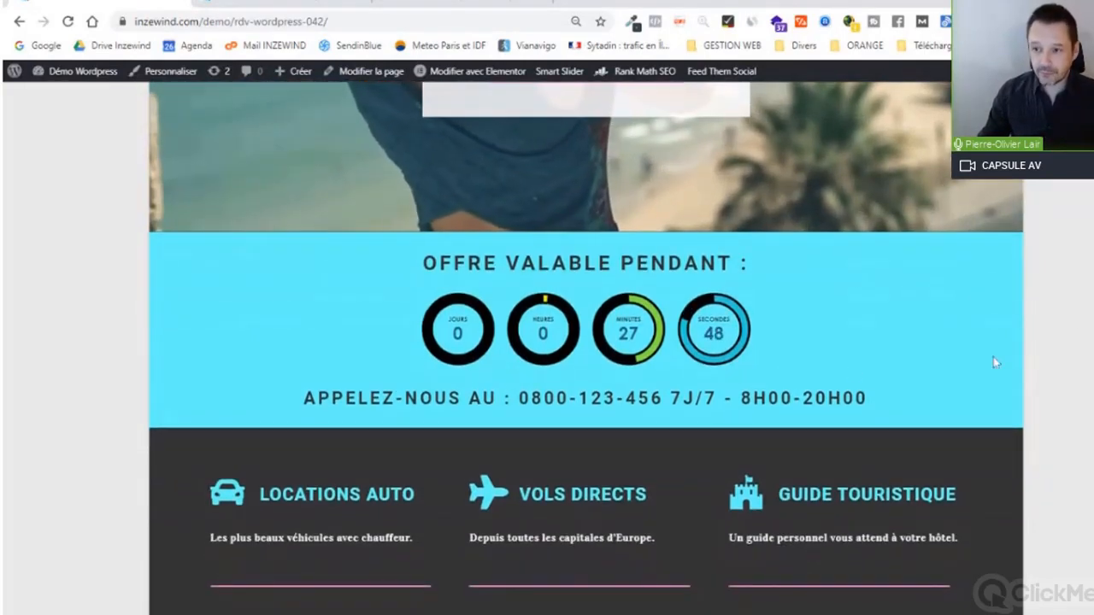
scroll(994, 362, "up", 3)
scroll(994, 363, "down", 1)
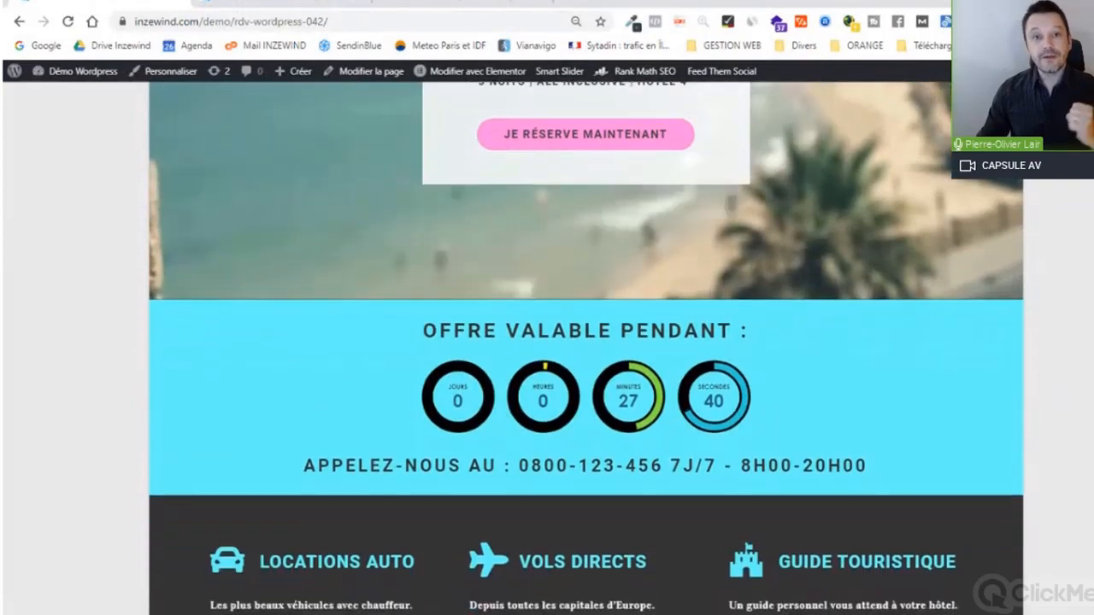
scroll(587, 346, "down", 1)
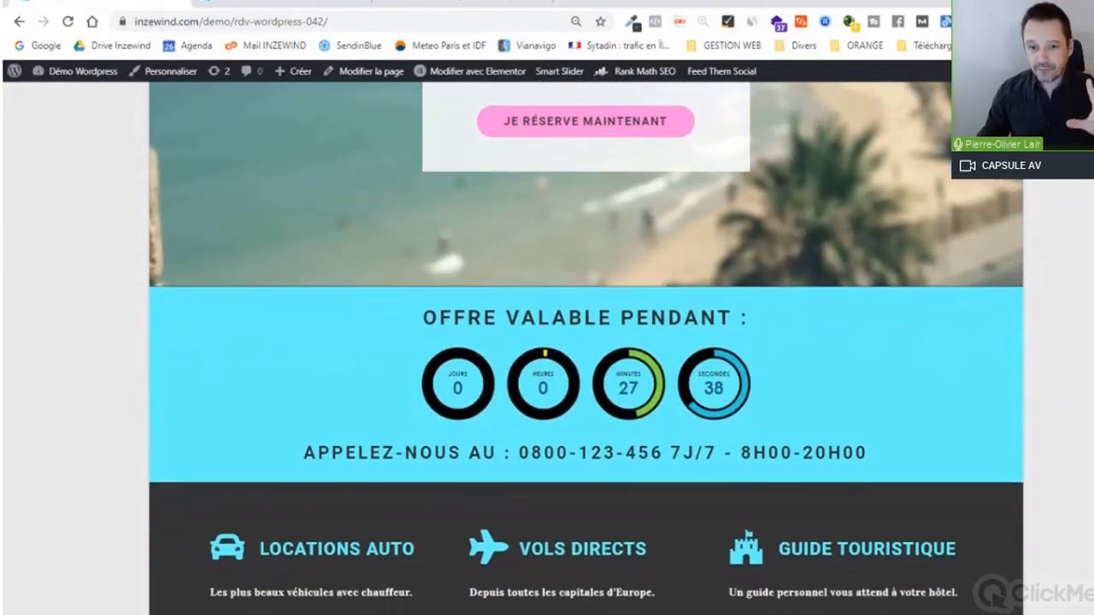
scroll(587, 347, "down", 5)
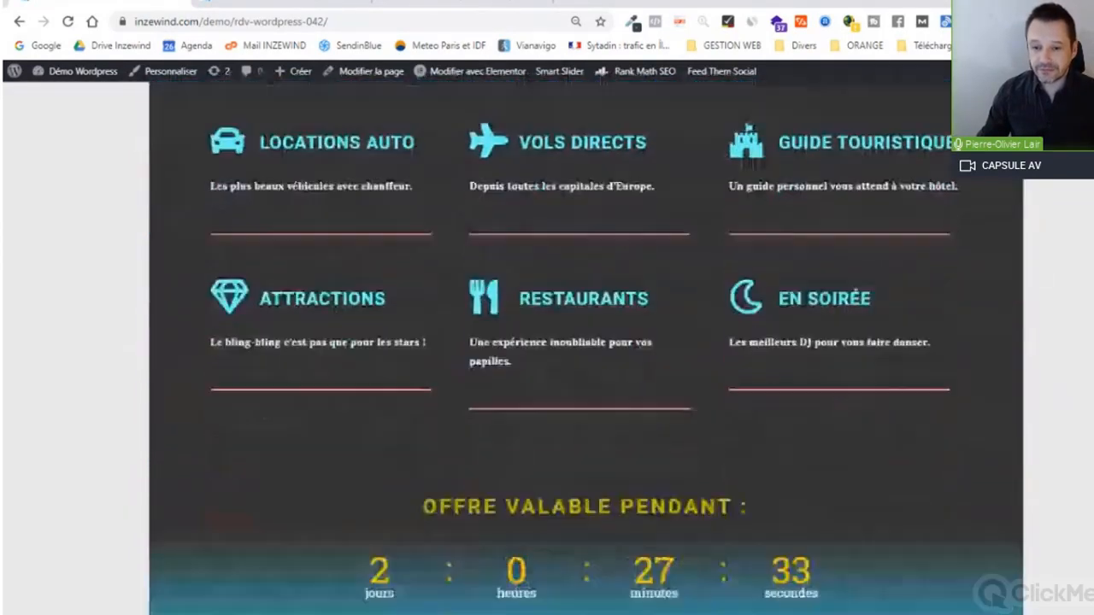
scroll(268, 453, "down", 1)
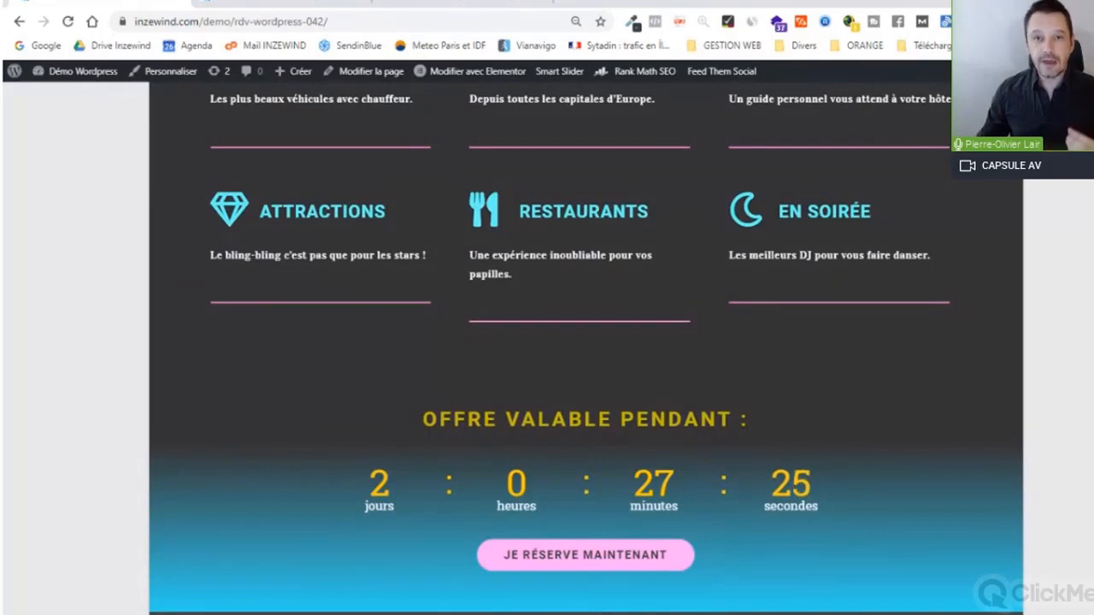
left_click(257, 1)
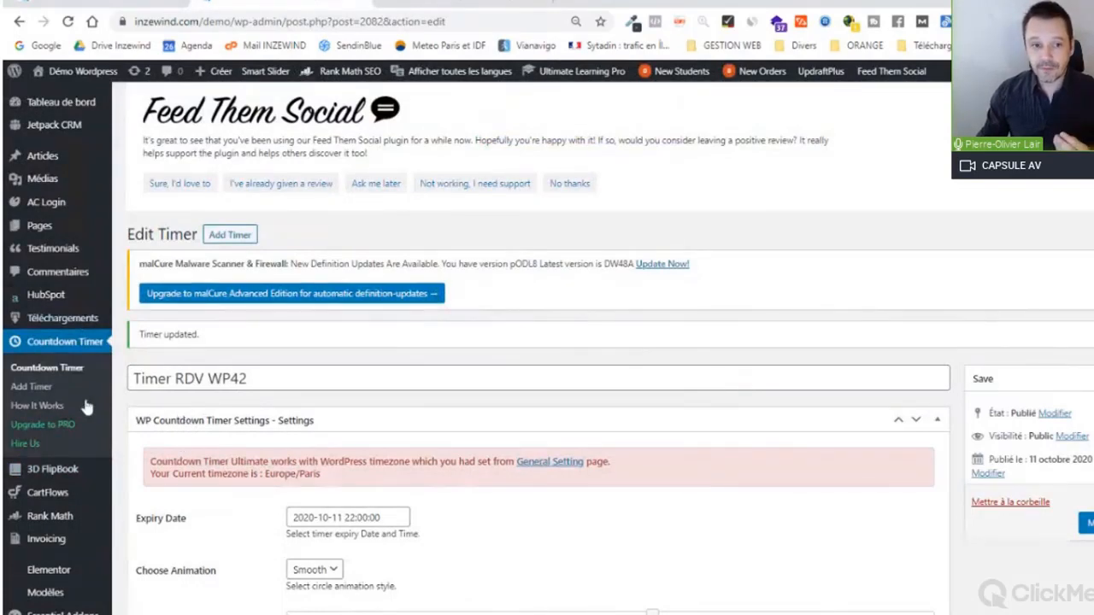
scroll(79, 427, "down", 1)
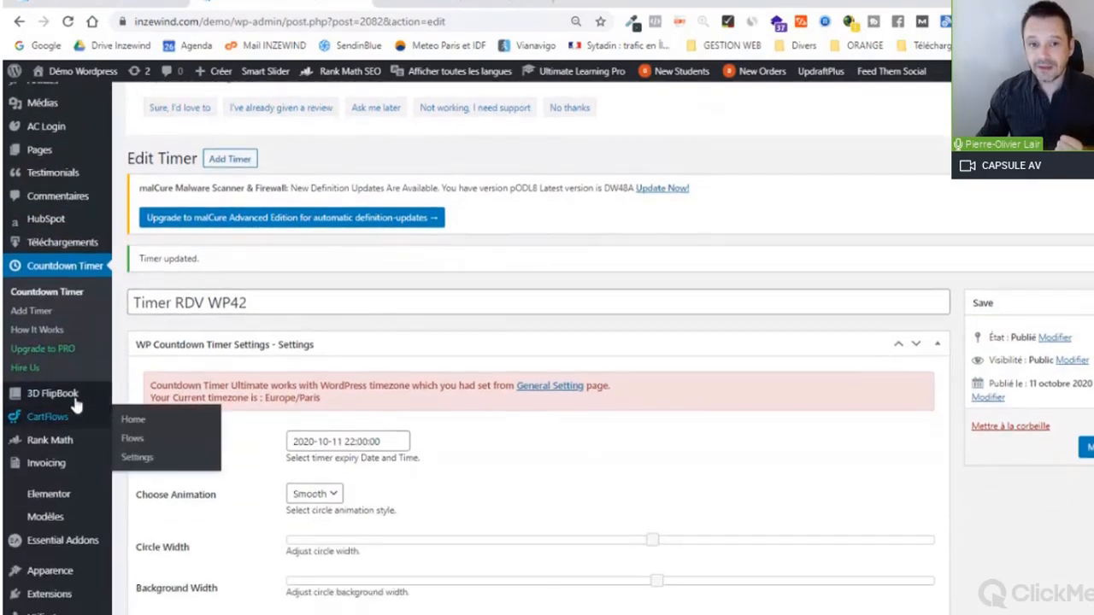
mouse_move(72, 464)
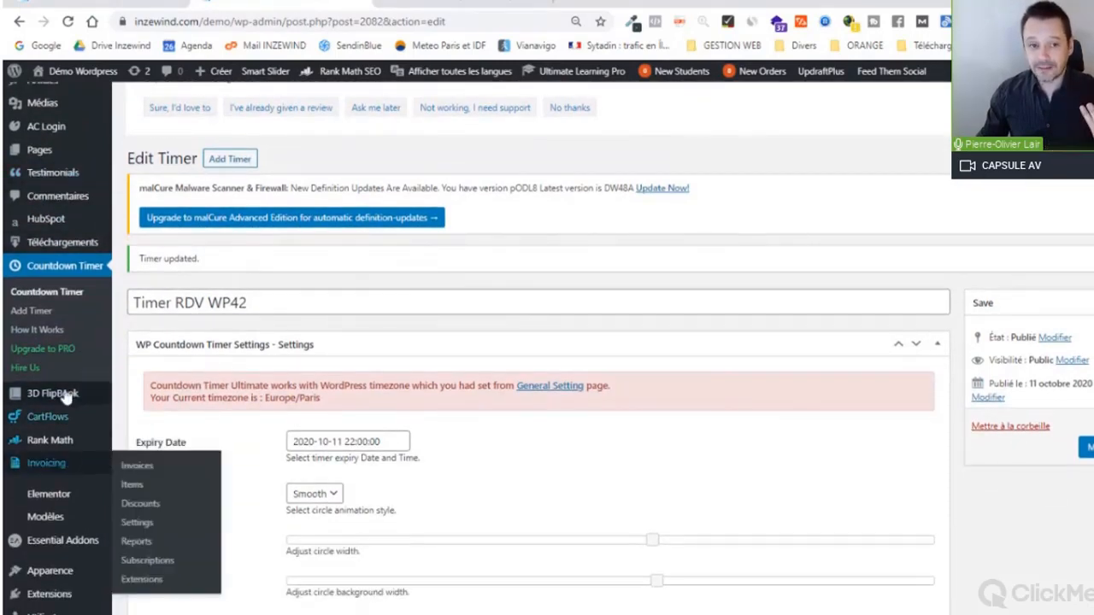
scroll(65, 389, "up", 1)
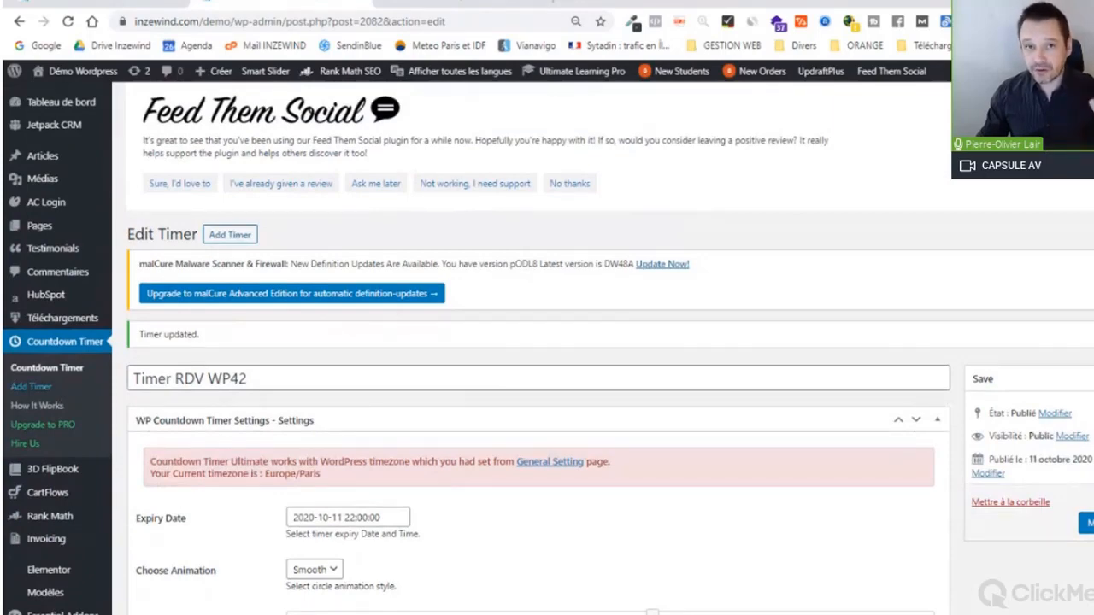
- Return to the live Ibiza landing page and open it for editing in Elementor
left_click(24, 21)
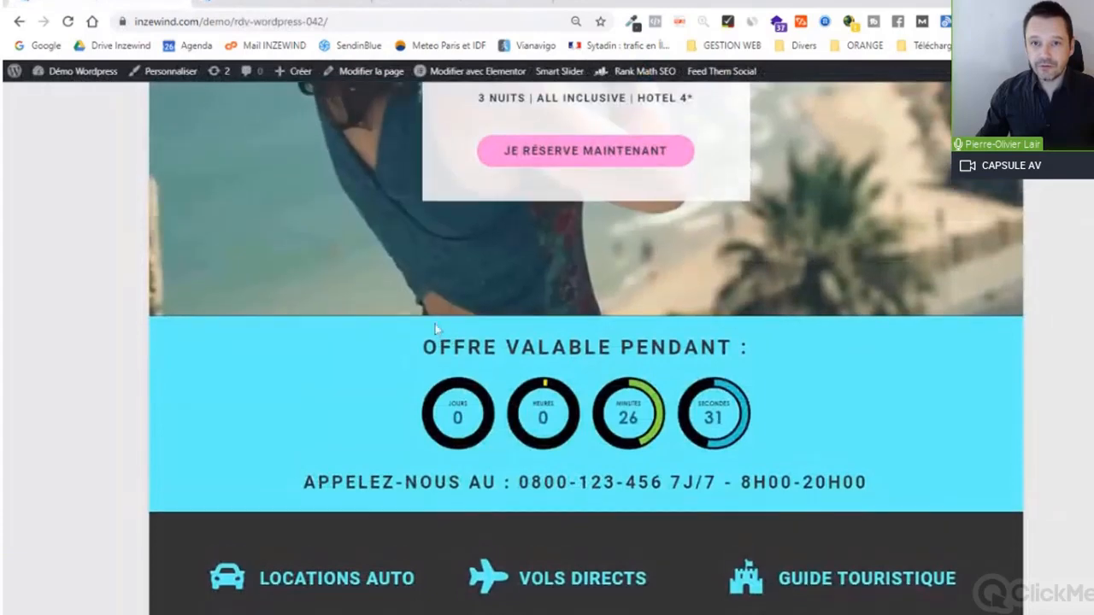
scroll(435, 256, "up", 5)
left_click(483, 72)
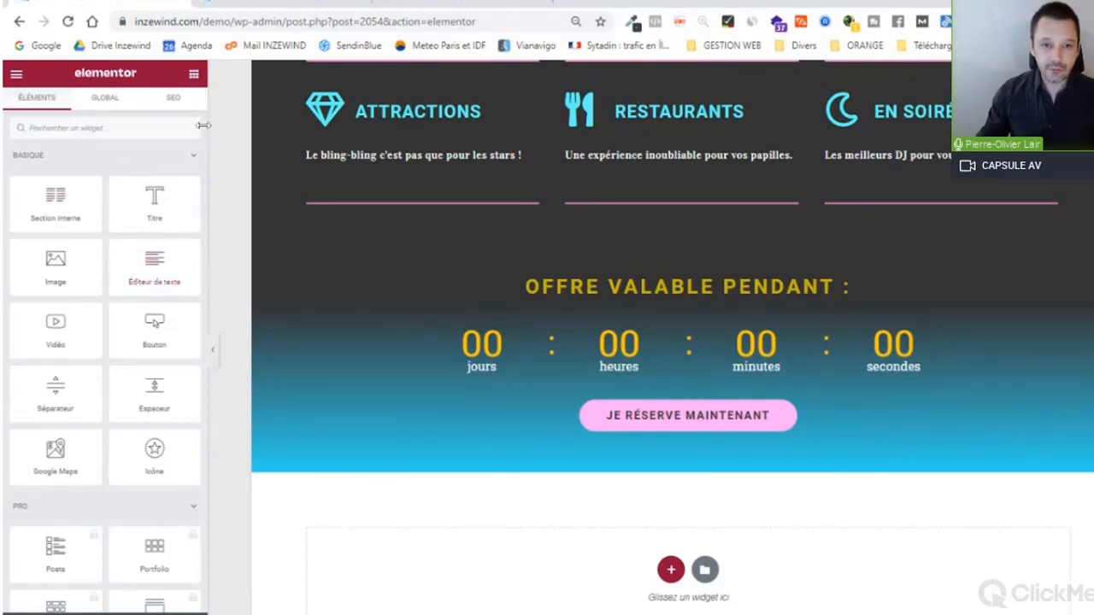
- Look through the Essential Addons widgets for the available countdown elements
left_click_drag(205, 129, 206, 383)
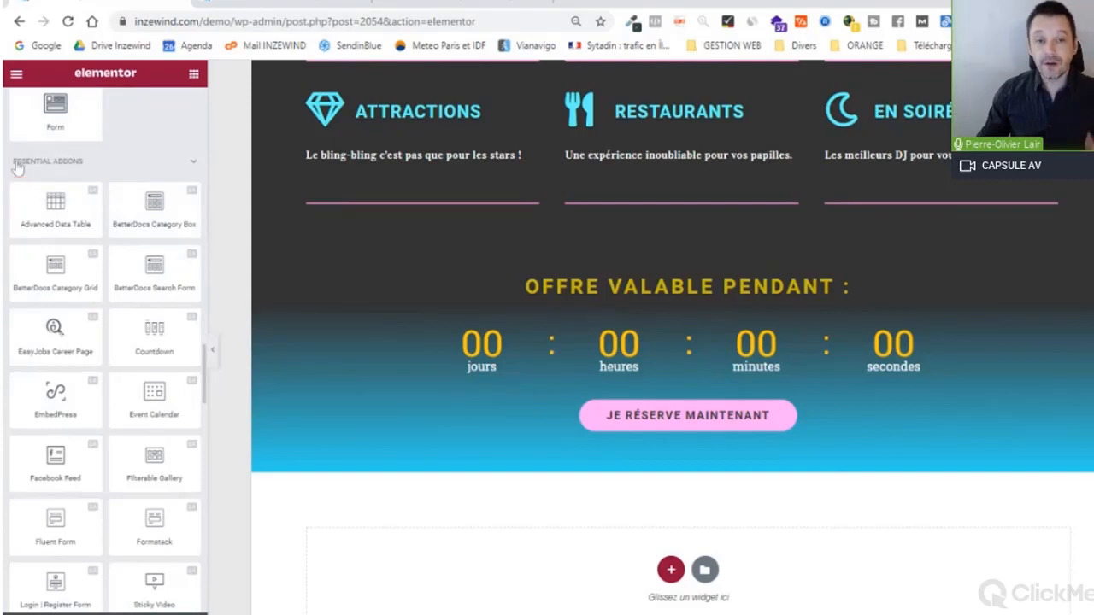
scroll(17, 167, "up", 1)
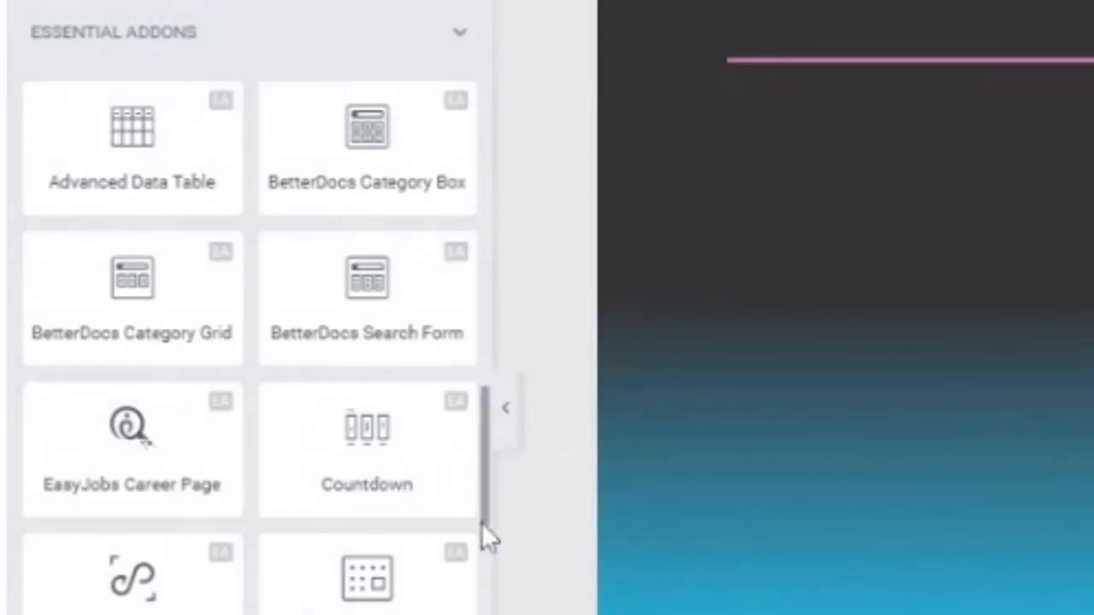
left_click_drag(486, 515, 491, 576)
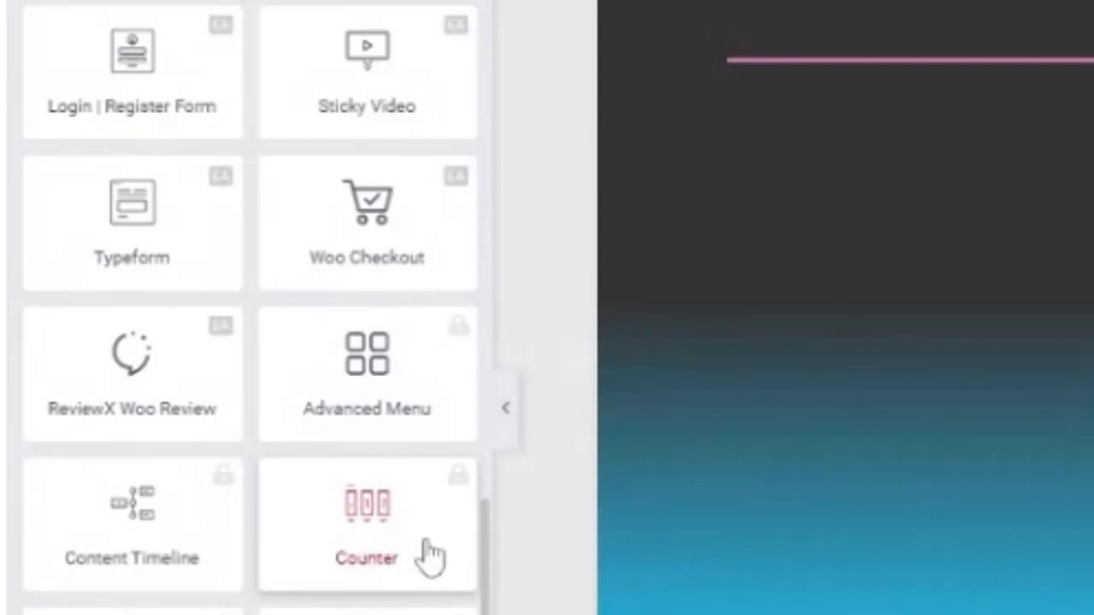
scroll(429, 555, "up", 5)
scroll(433, 505, "up", 3)
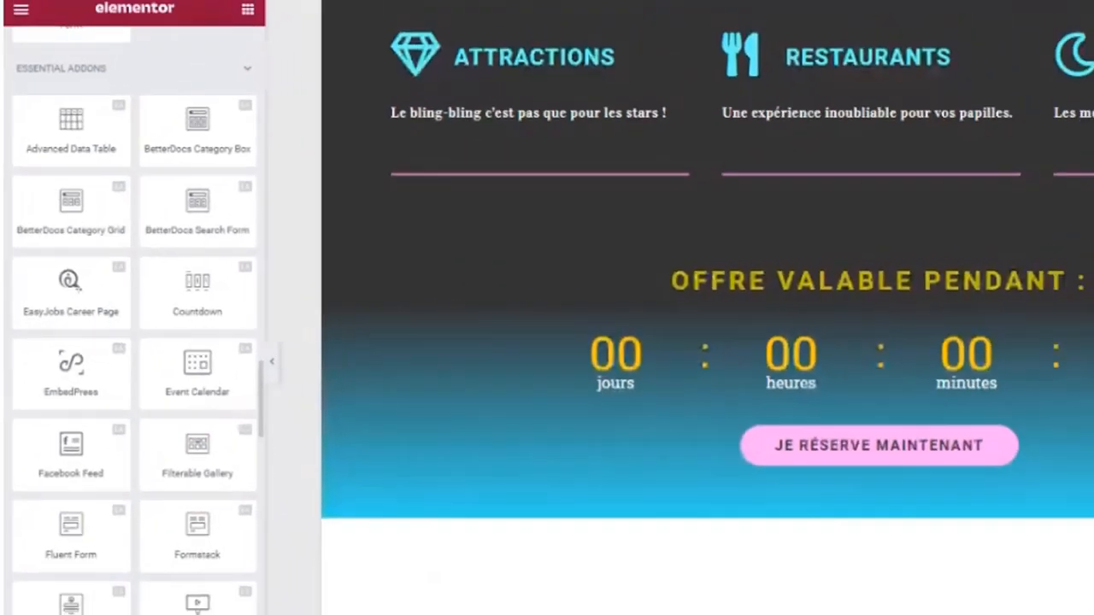
scroll(433, 504, "up", 6)
scroll(222, 416, "up", 15)
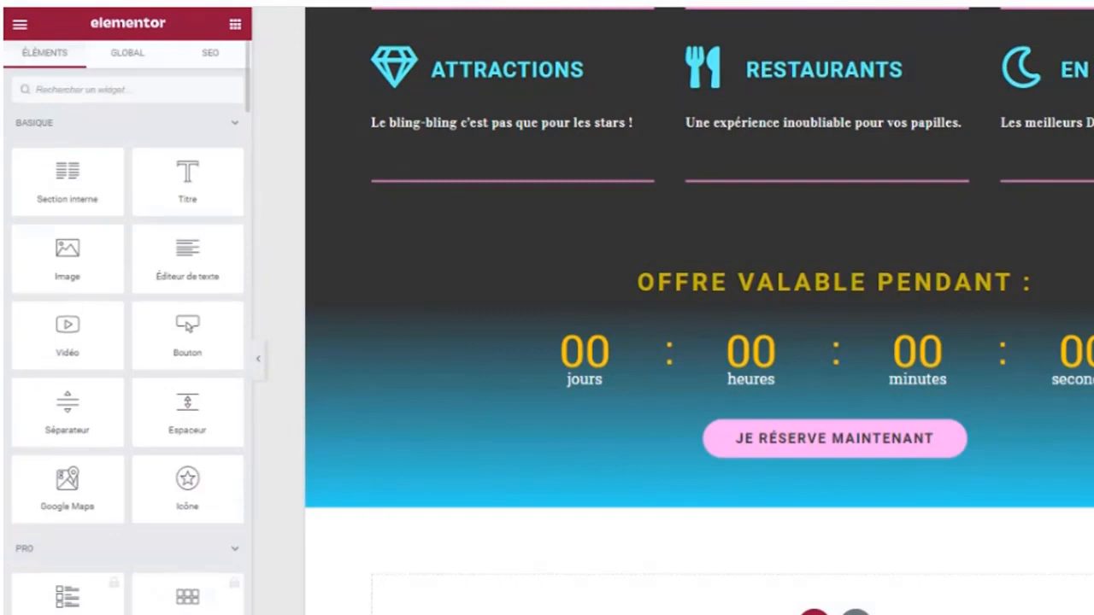
- Search the widget library for "count" and examine the countdown and counter widgets
left_click(52, 89)
type("count")
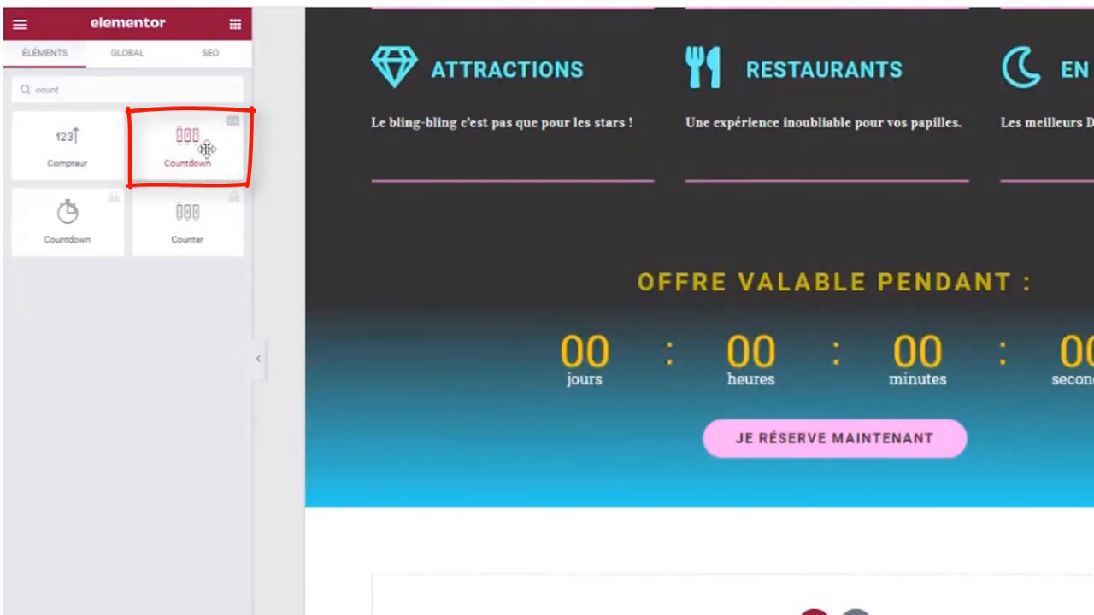
left_click_drag(207, 148, 547, 297)
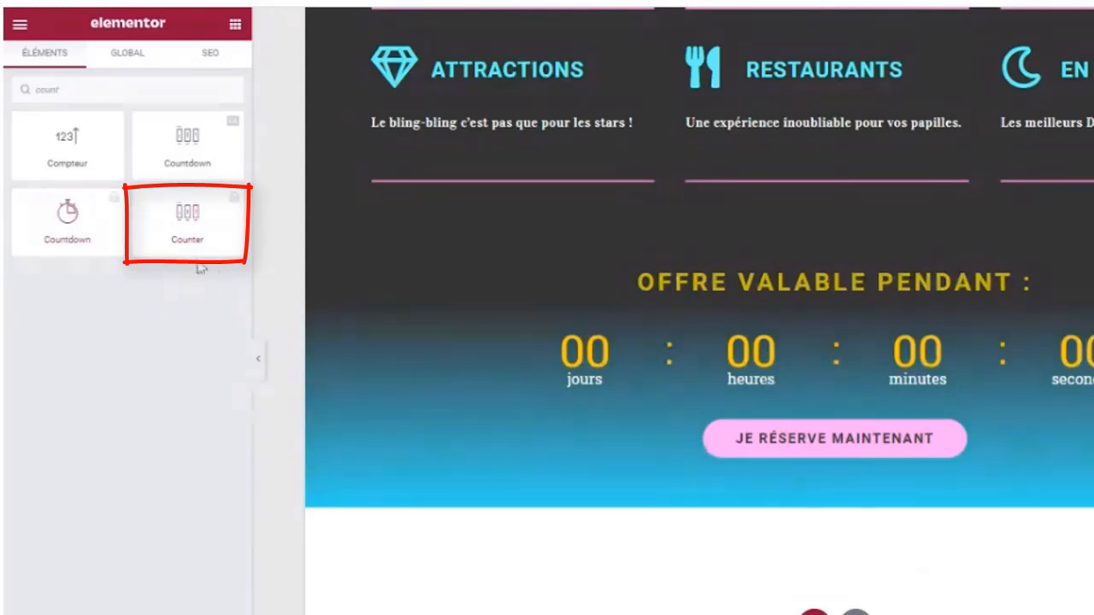
- Replace the existing countdown under the yellow "Offre valable pendant :" heading with a new Essential Addons Countdown widget
left_click(835, 359)
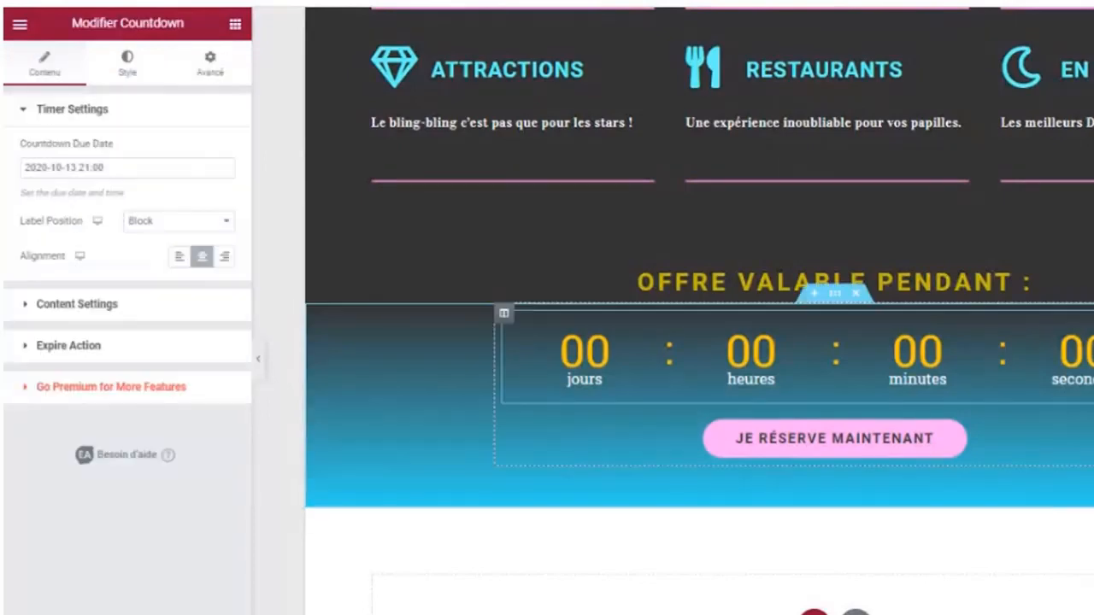
key("Delete")
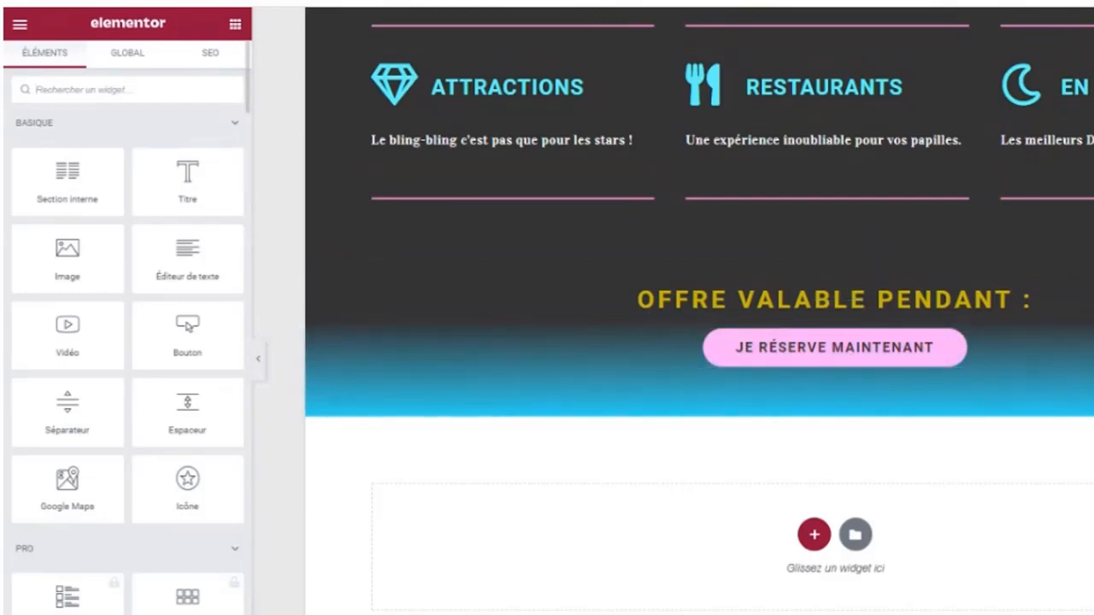
type("count")
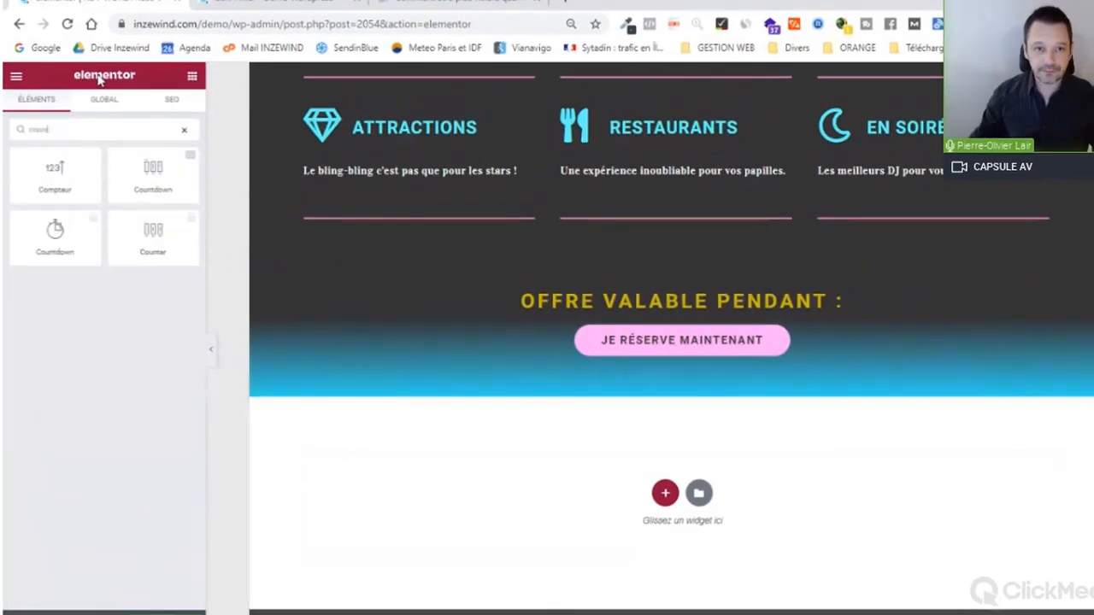
mouse_move(148, 181)
left_mouse_down()
mouse_move(683, 307)
mouse_move(682, 317)
left_mouse_up()
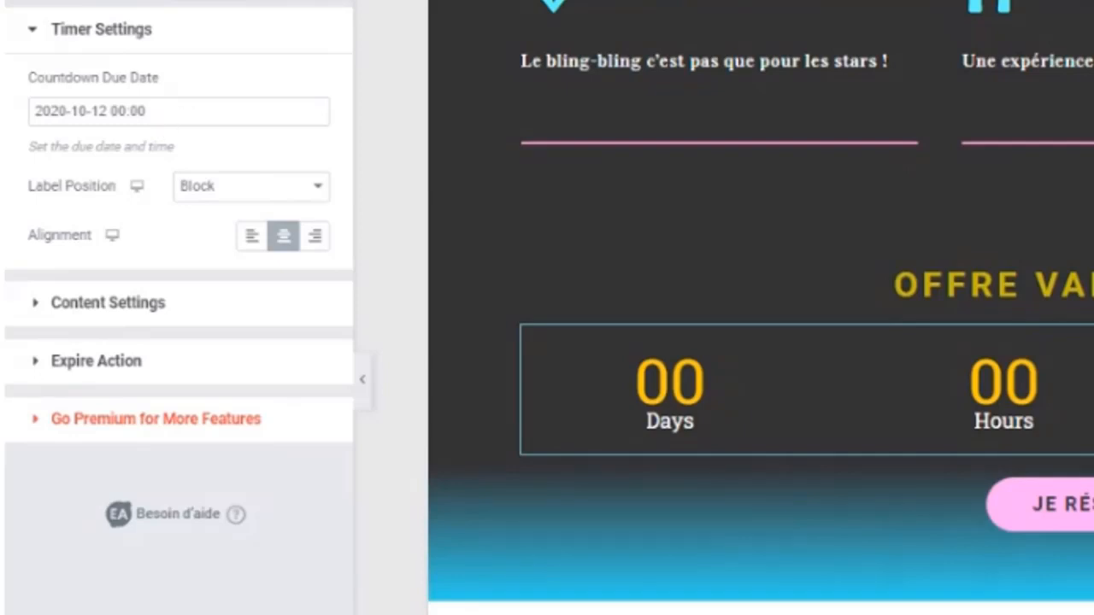
- Set the new countdown's due date to 2020-10-11 at 21:00
left_click(163, 117)
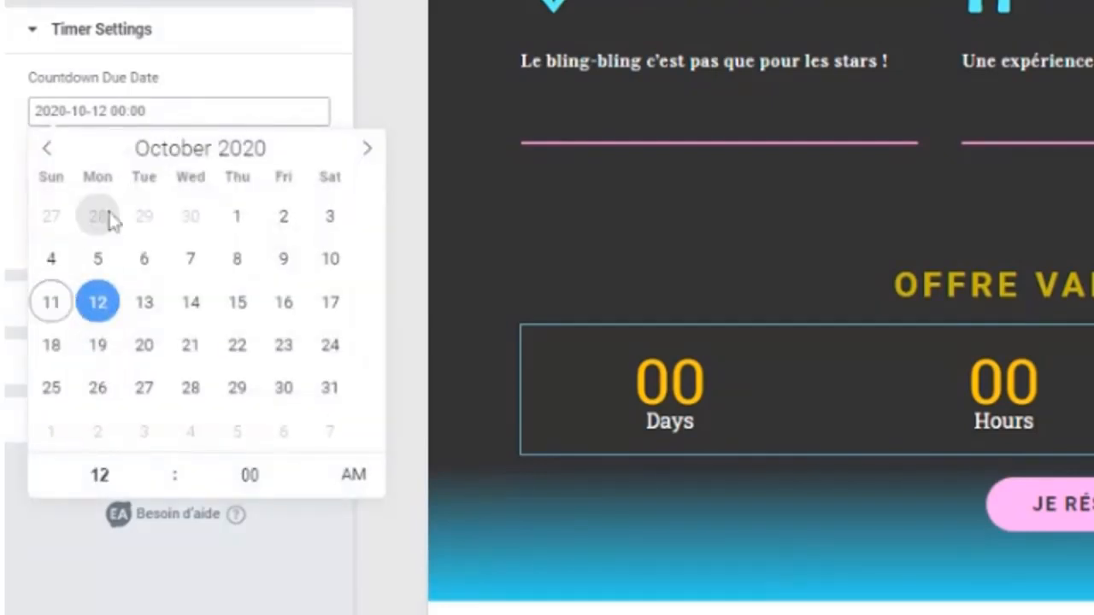
left_click(51, 304)
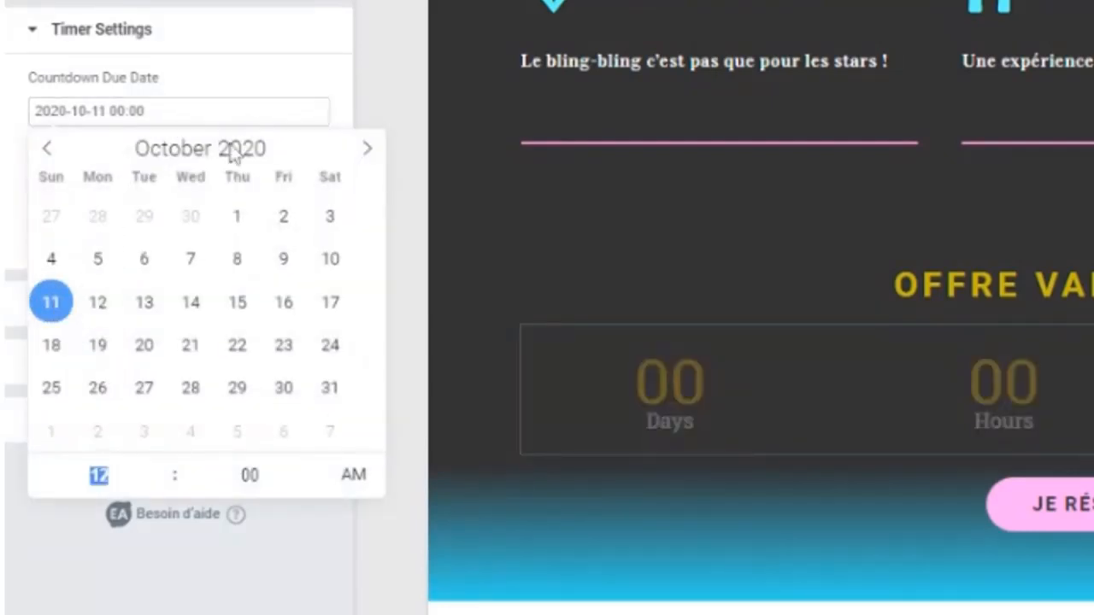
left_click(366, 481)
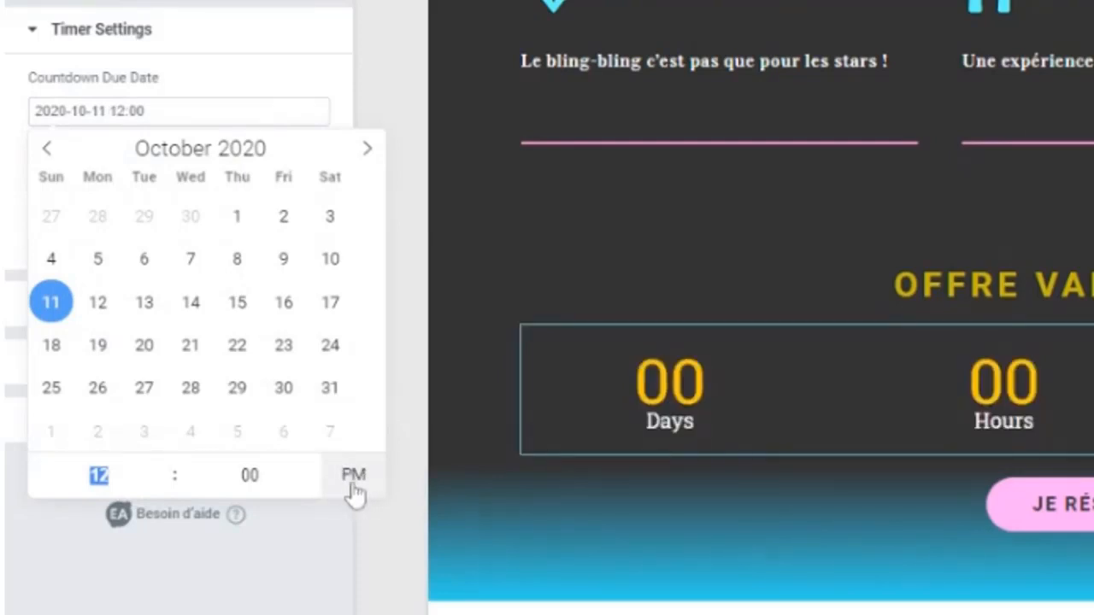
type("9")
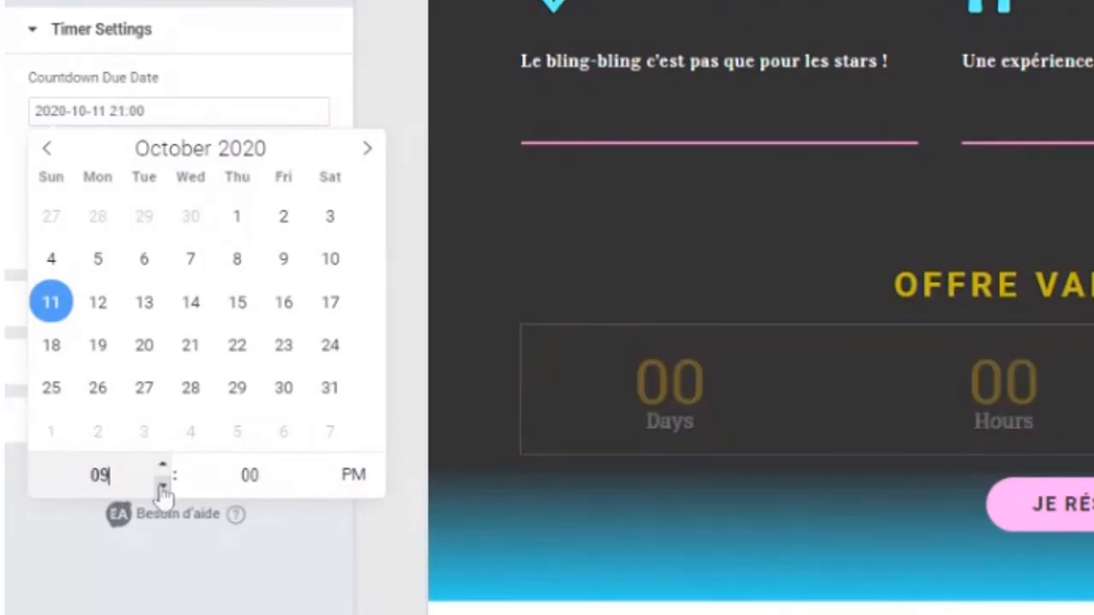
key("Return")
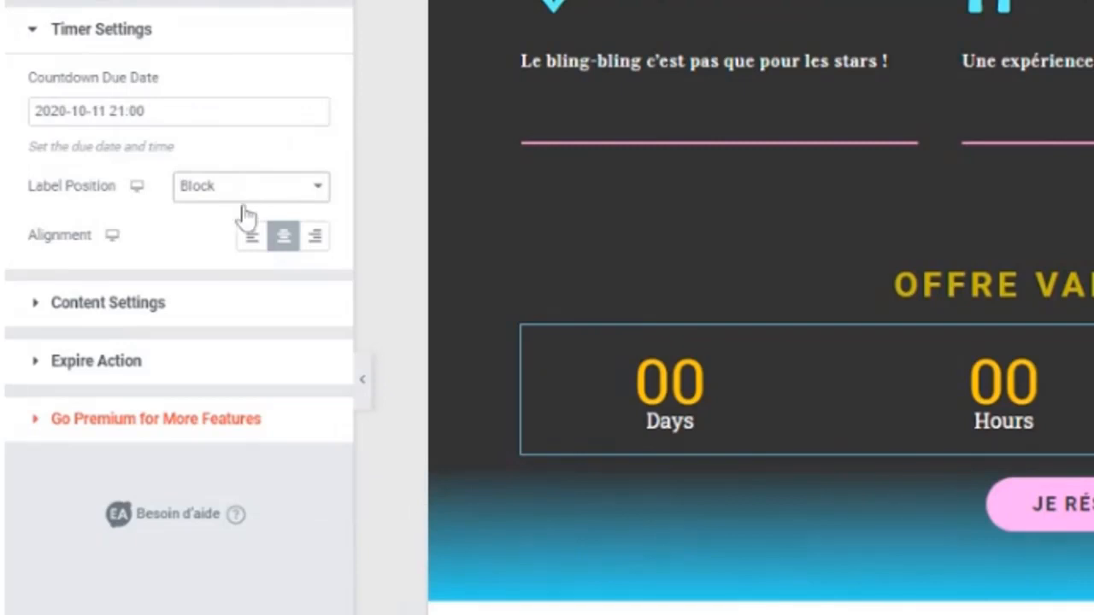
- Try the Inline label position on the countdown and set it back to Block
left_click(250, 185)
left_click(248, 217)
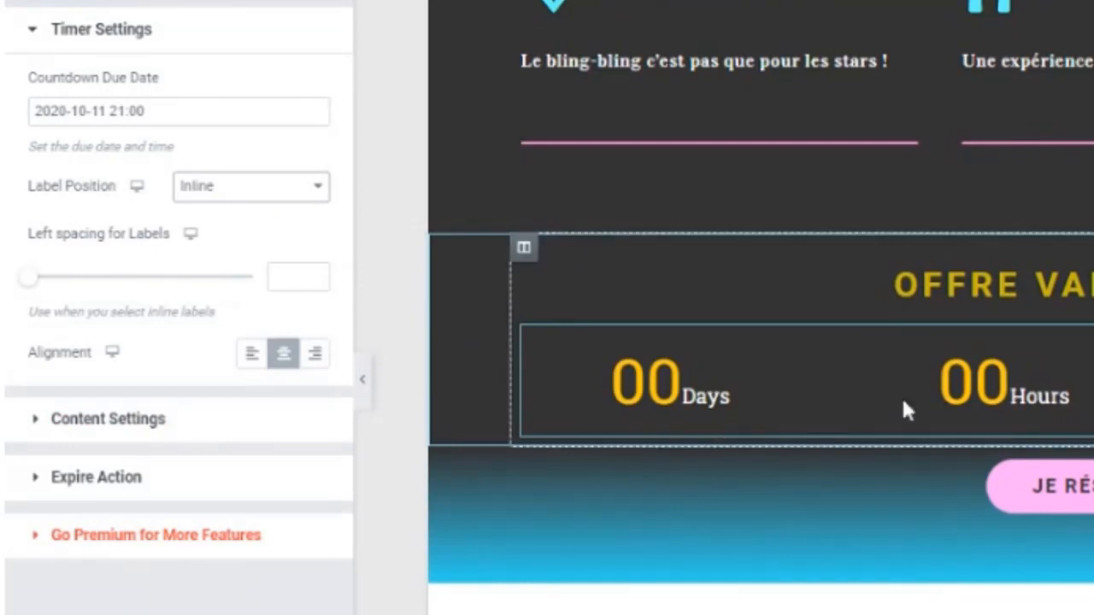
left_click(280, 217)
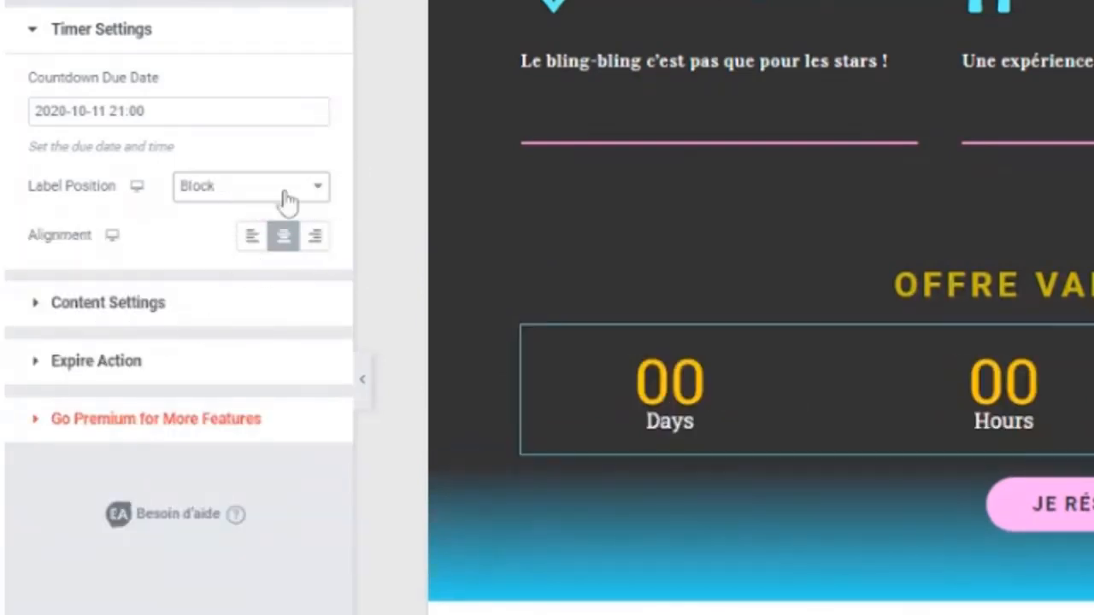
- Try the countdown's list layout in the content settings and switch back to the grid layout
left_click(124, 318)
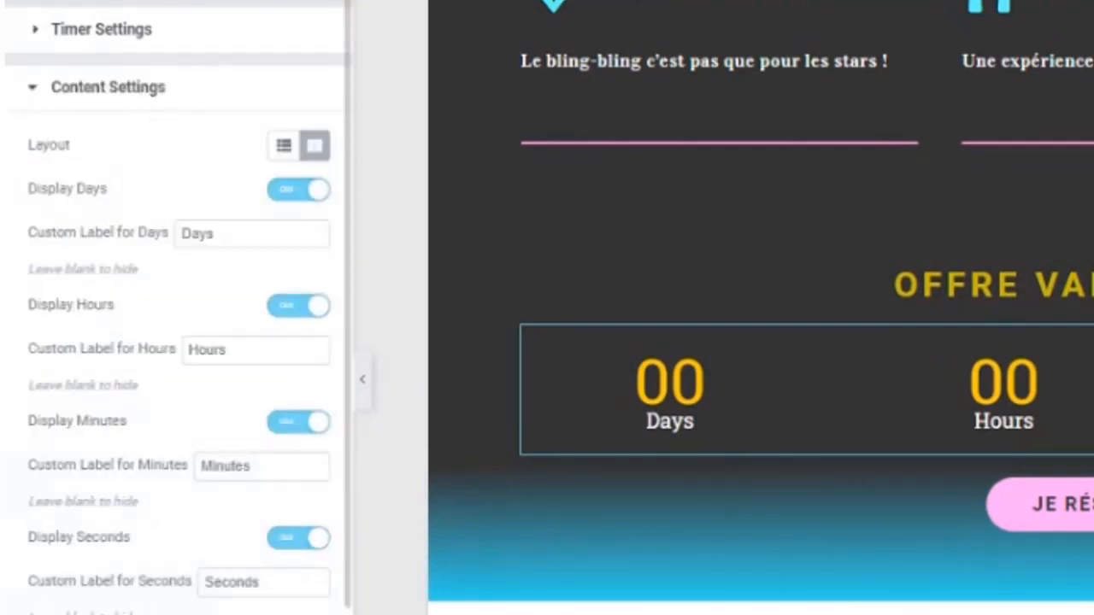
left_click(283, 150)
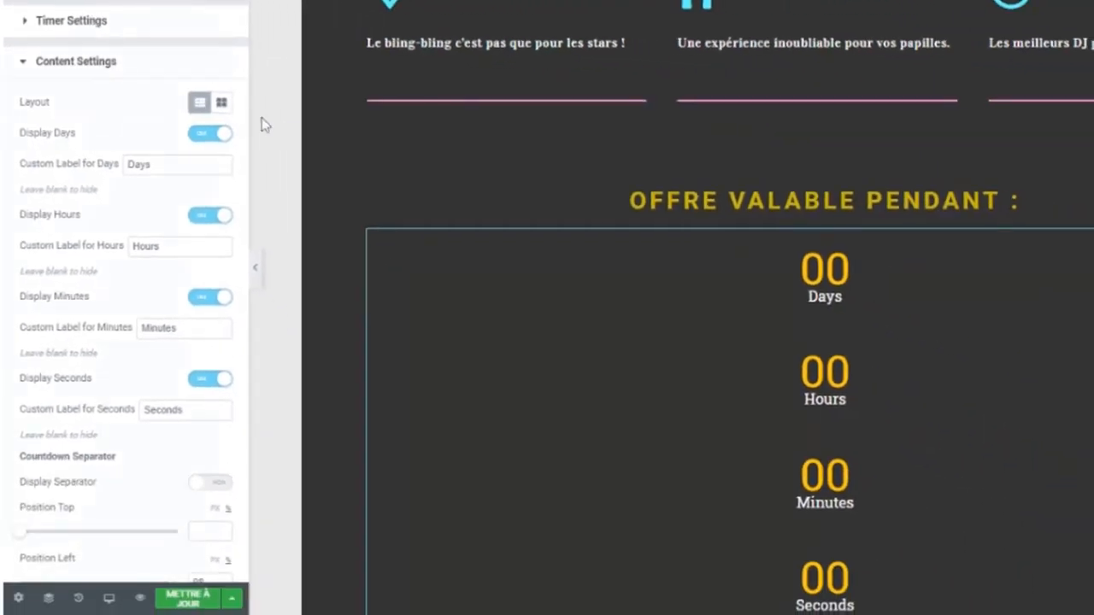
left_click(222, 102)
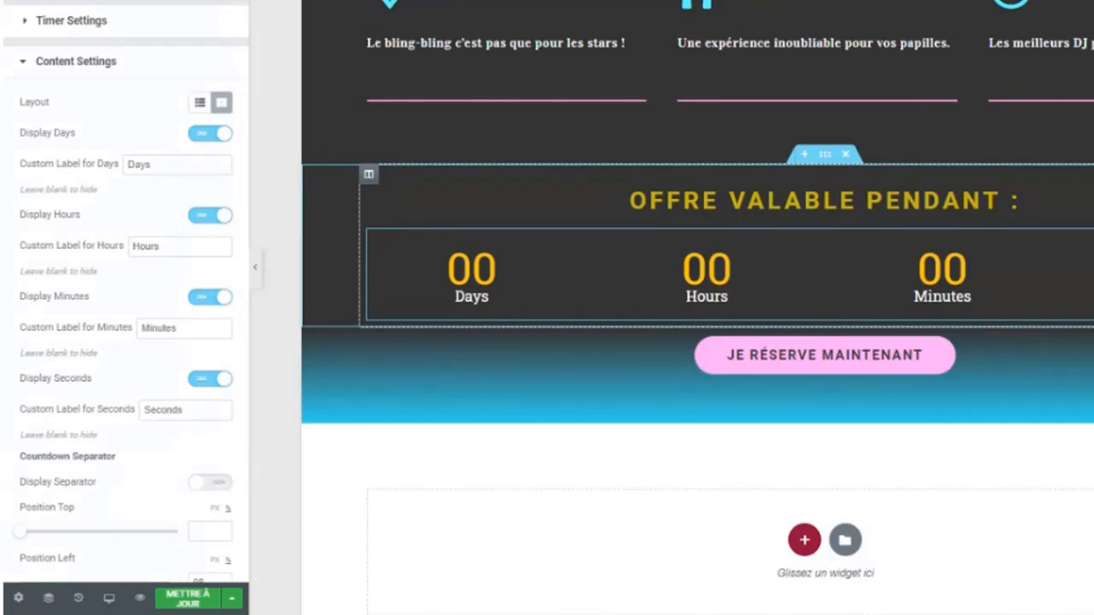
- Hide the days in the countdown and set the custom label for hours to "heures"
left_click(206, 135)
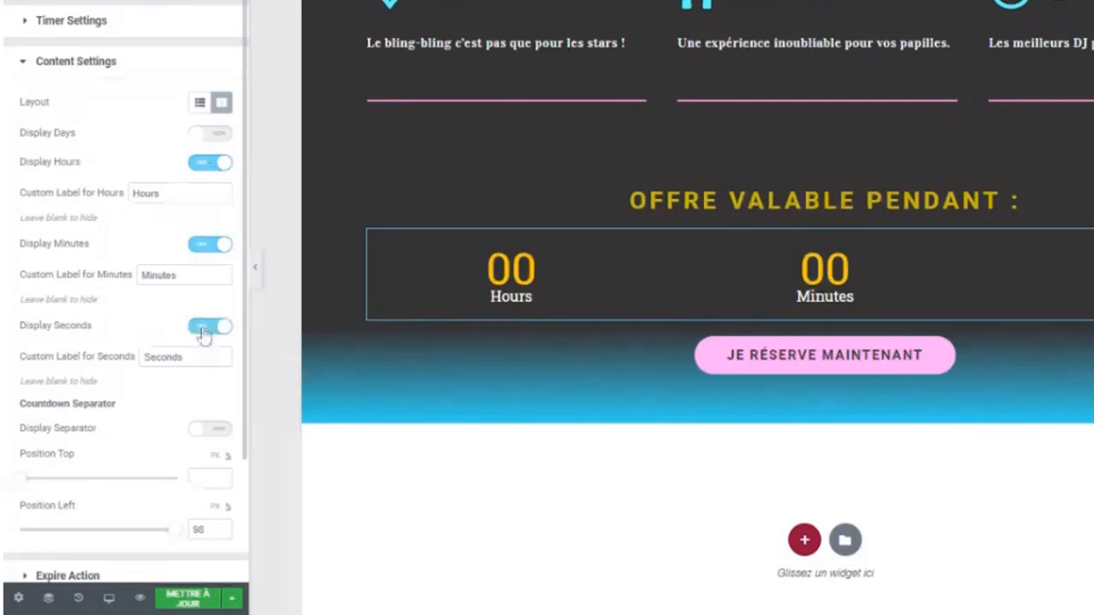
left_click_drag(160, 193, 94, 200)
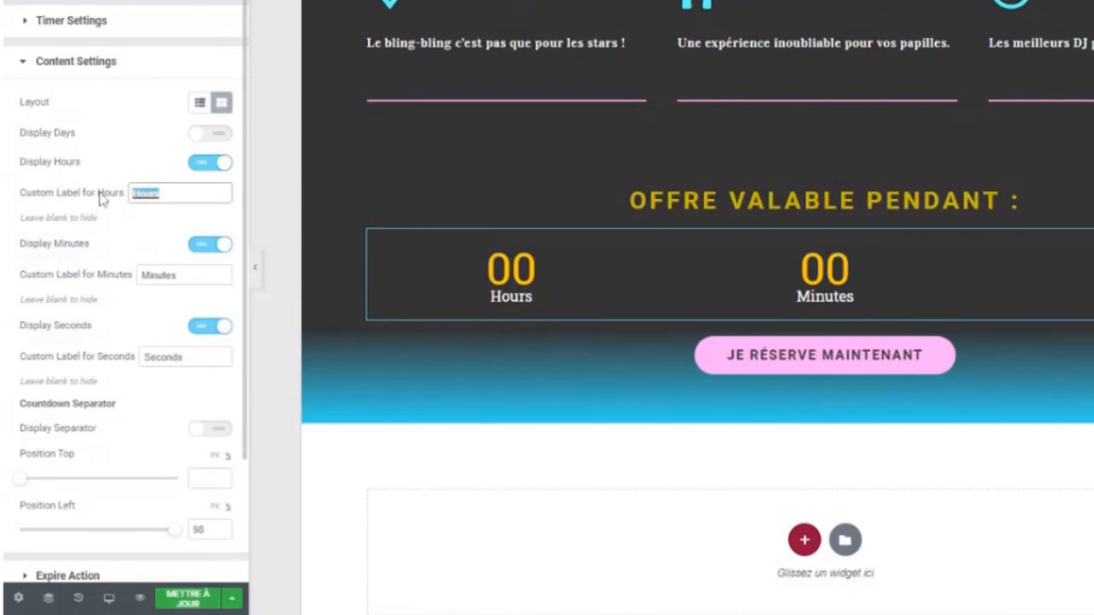
type("heure")
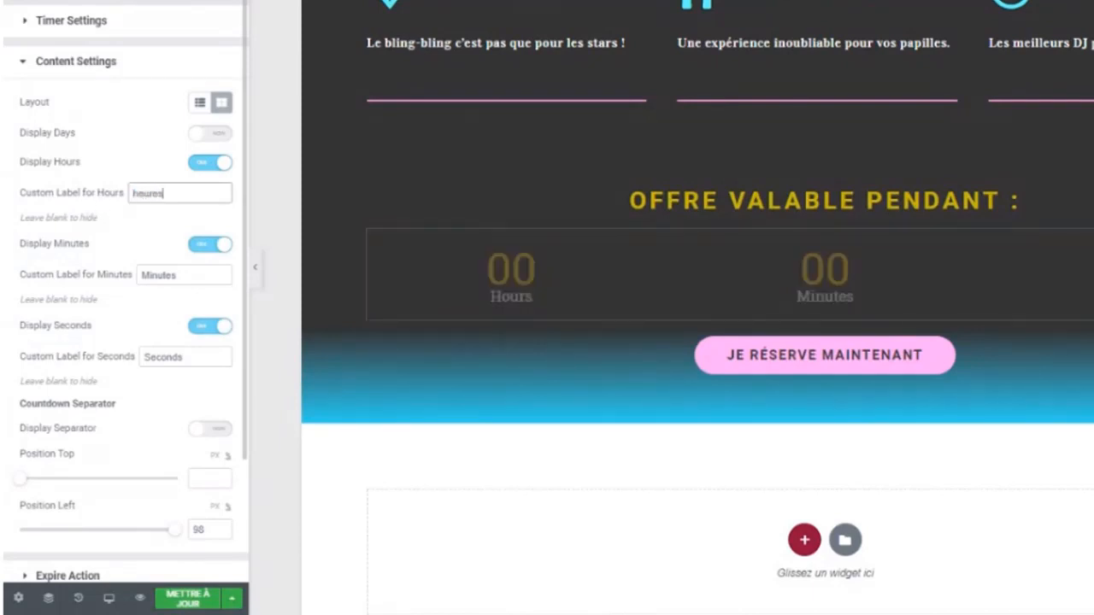
- Set the countdown's custom label for minutes to "minutes" and the one for seconds to "secondes"
type("s")
left_click_drag(176, 276, 91, 274)
type("m")
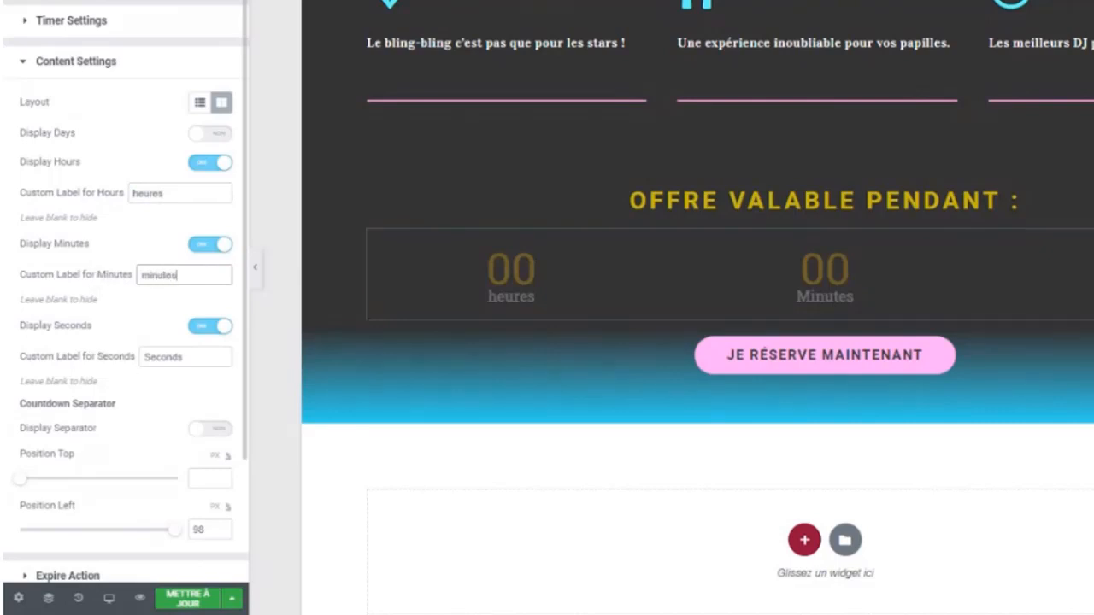
left_click_drag(179, 357, 106, 360)
type("secondes")
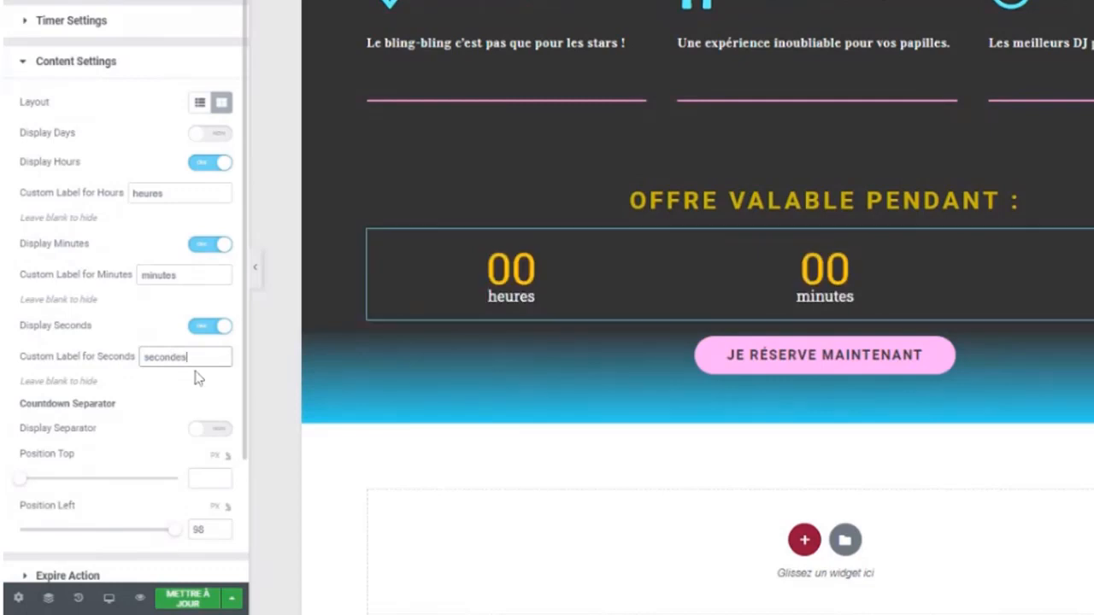
- Display a Solid separator between the countdown units and colour it with the green global colour "Couleur enregistrée #4"
scroll(217, 376, "down", 3)
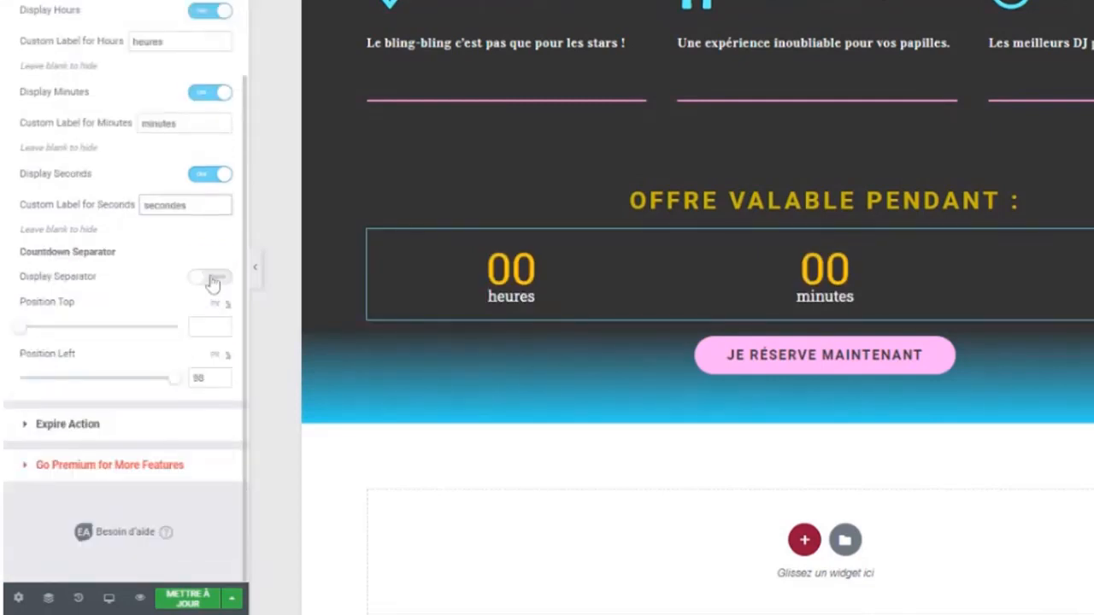
left_click(217, 282)
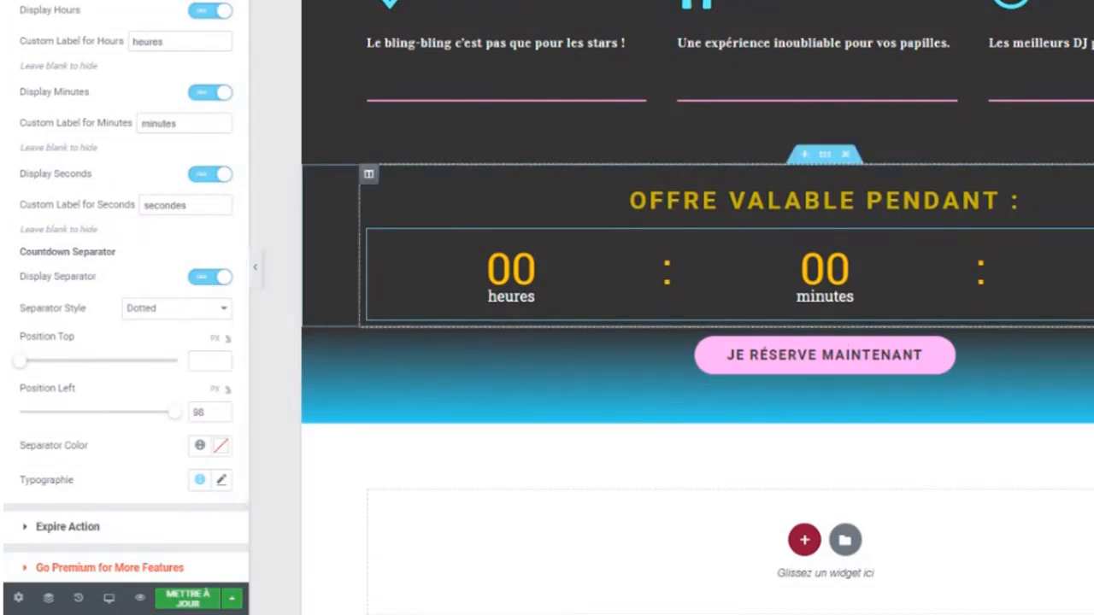
left_click(181, 332)
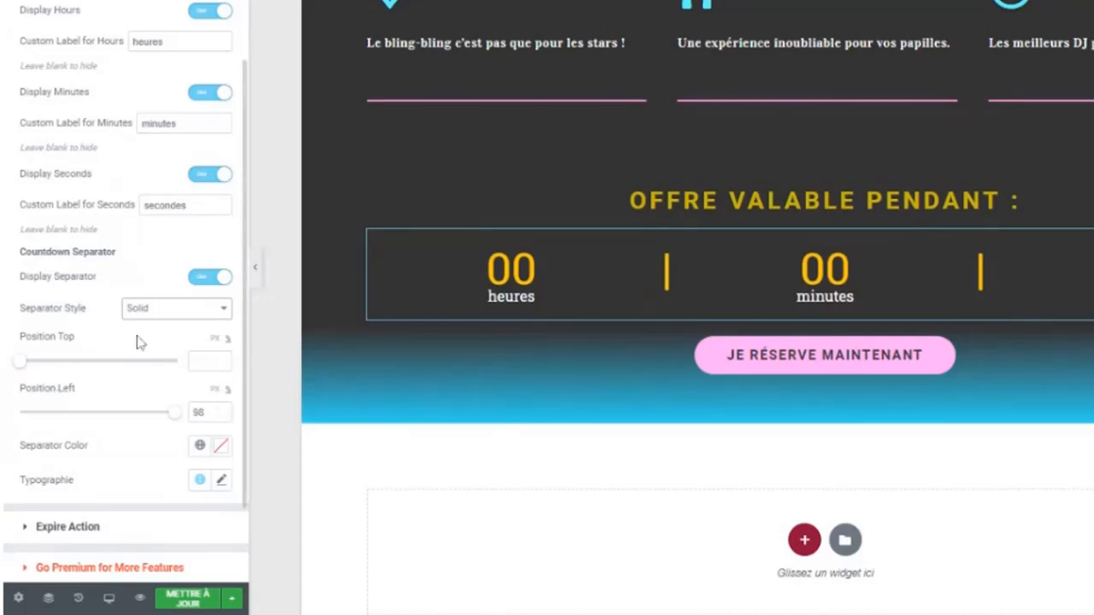
scroll(116, 318, "down", 2)
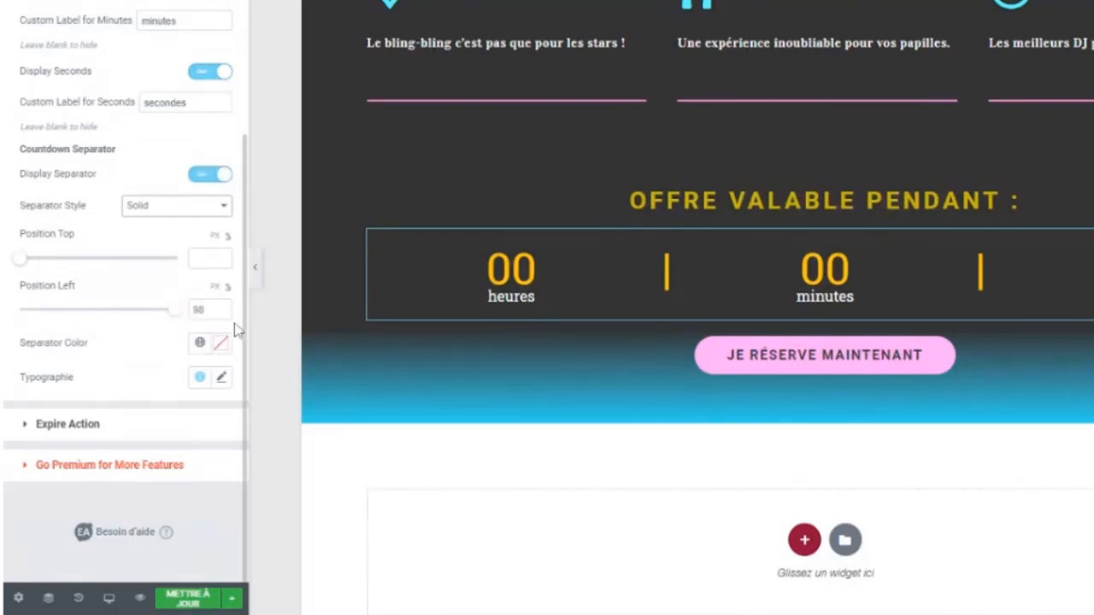
left_click(199, 342)
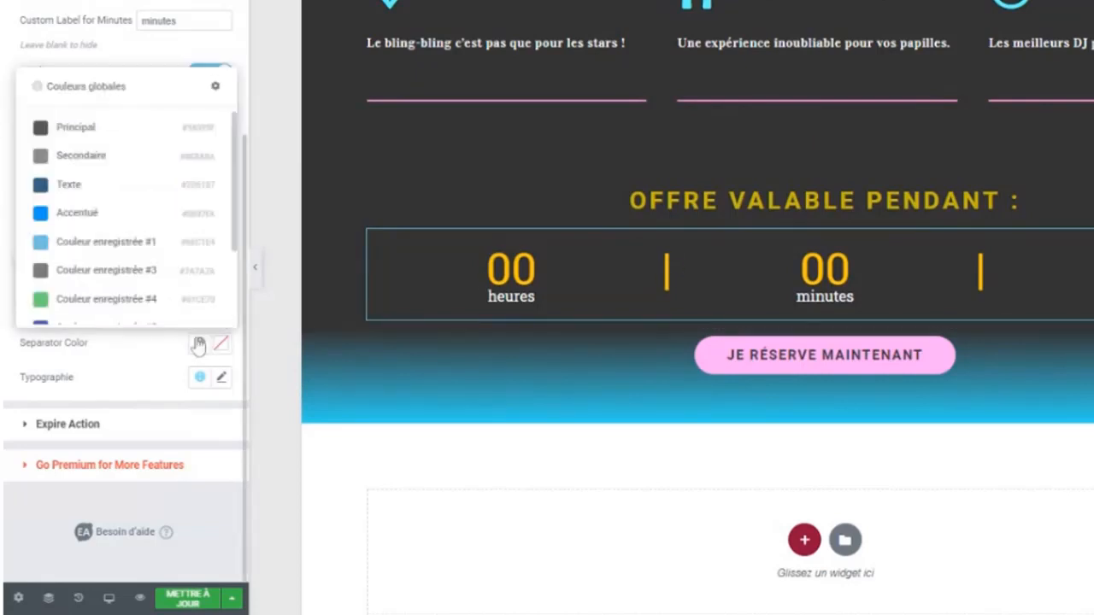
left_click(49, 303)
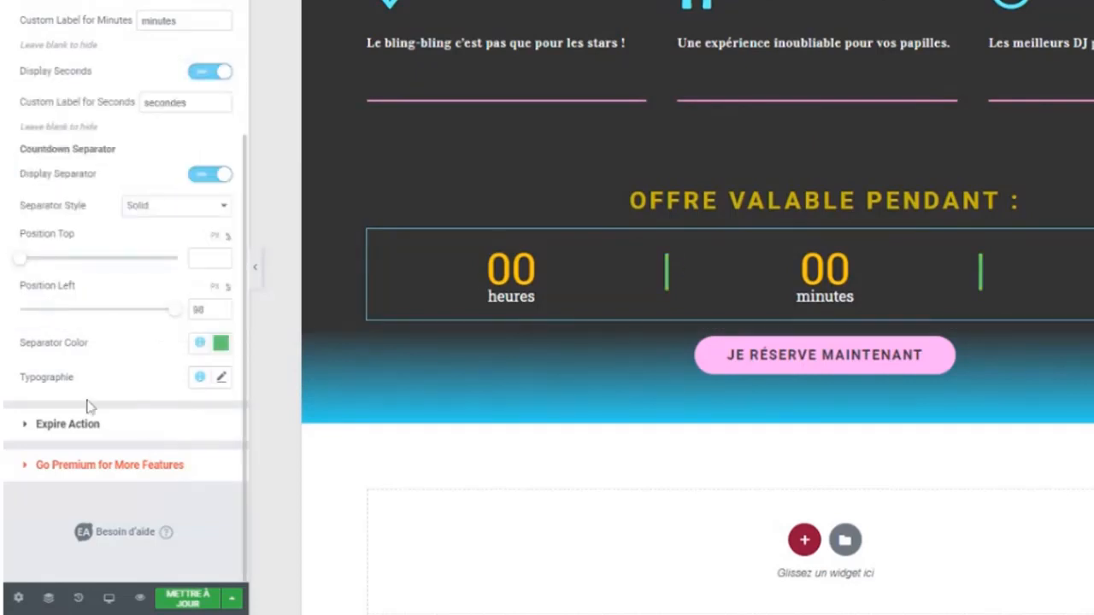
- Examine the separator's typography options and look over the countdown's other content settings
left_click(222, 379)
scroll(222, 384, "down", 1)
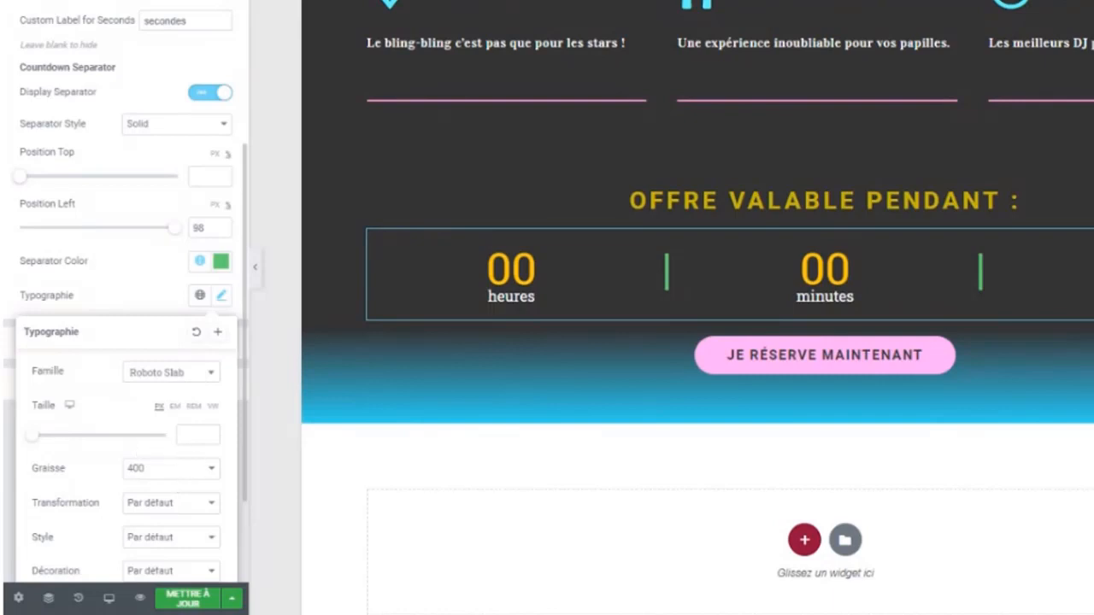
left_click(221, 298)
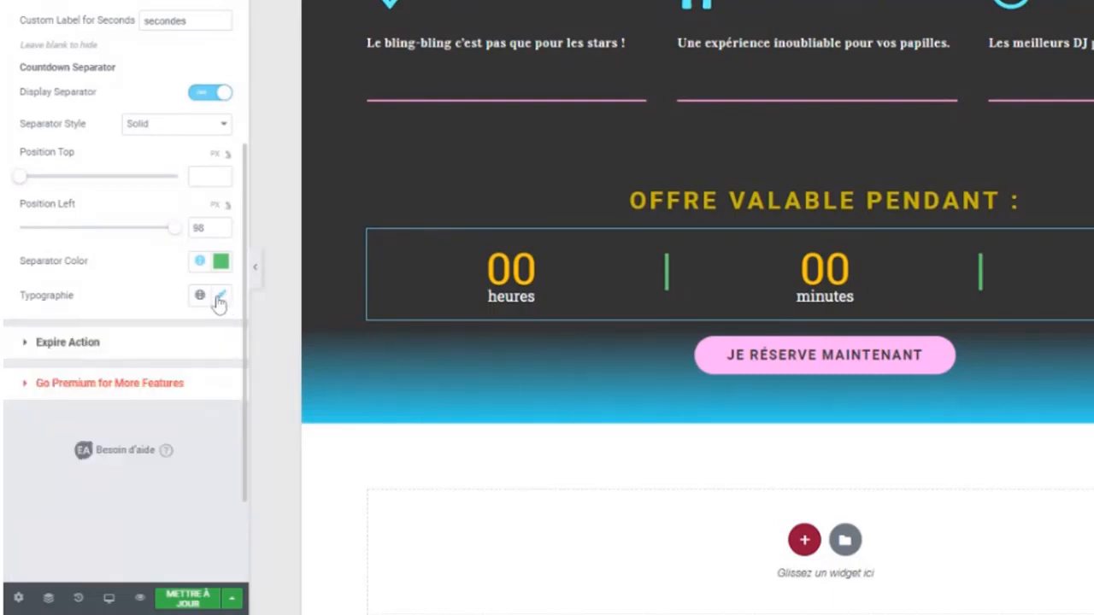
scroll(129, 367, "up", 1)
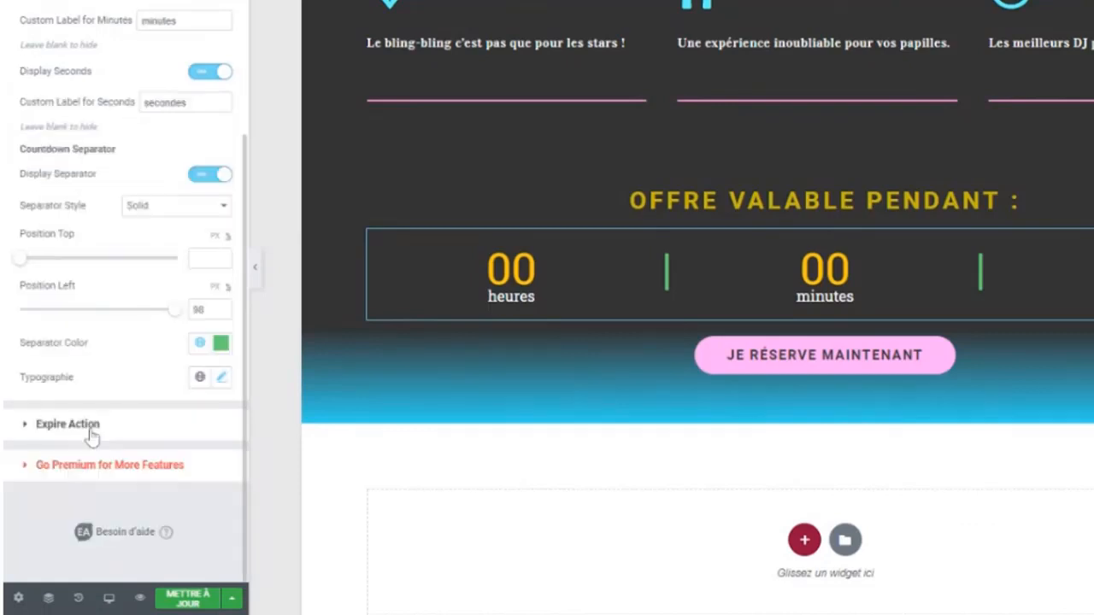
scroll(120, 417, "up", 2)
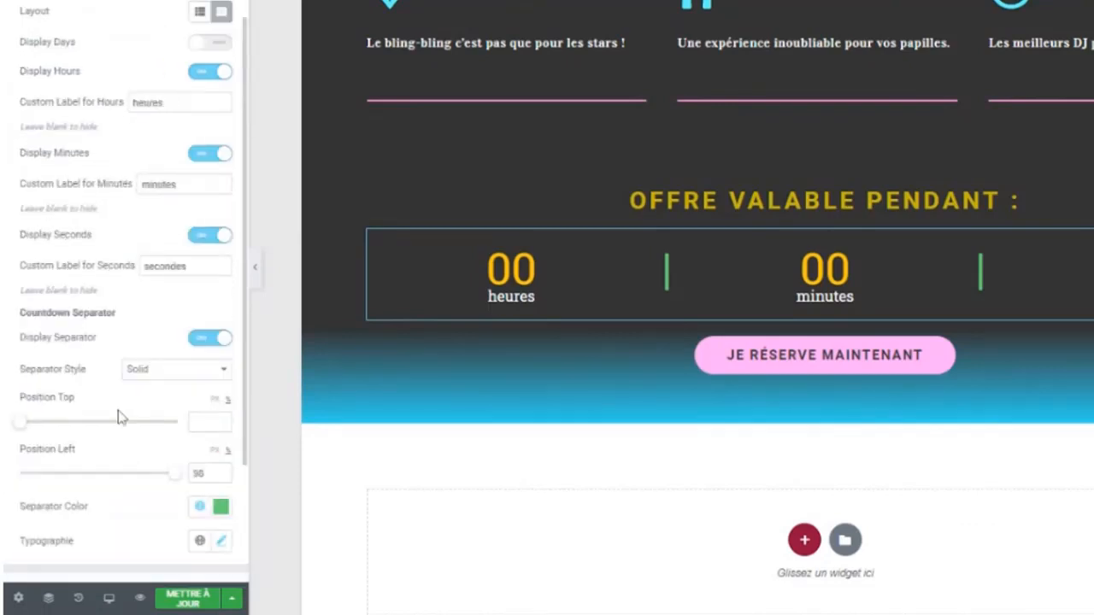
scroll(88, 449, "down", 2)
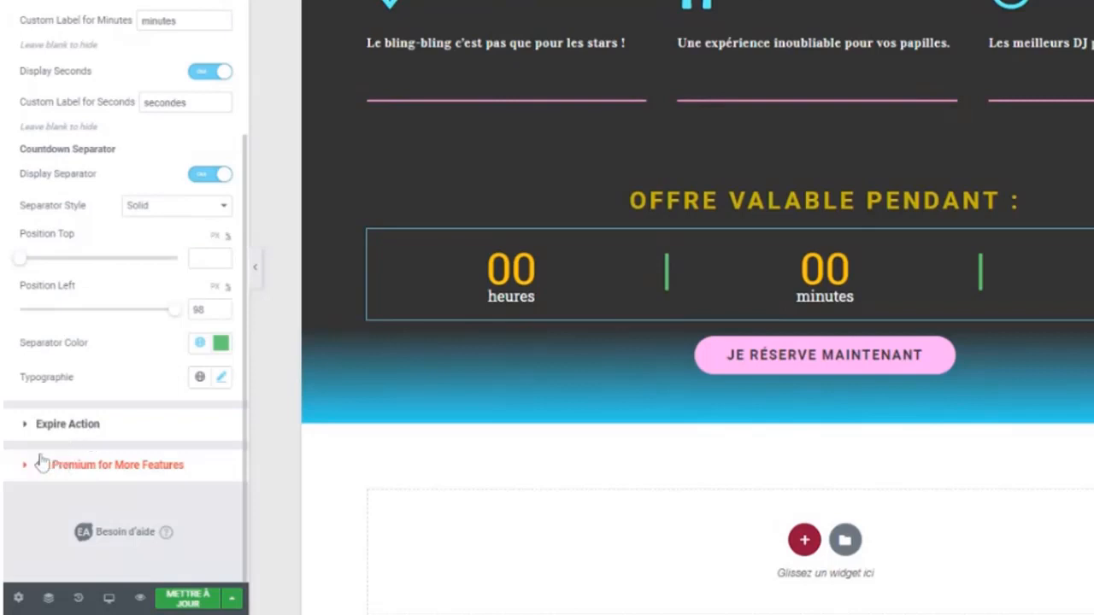
scroll(122, 356, "up", 3)
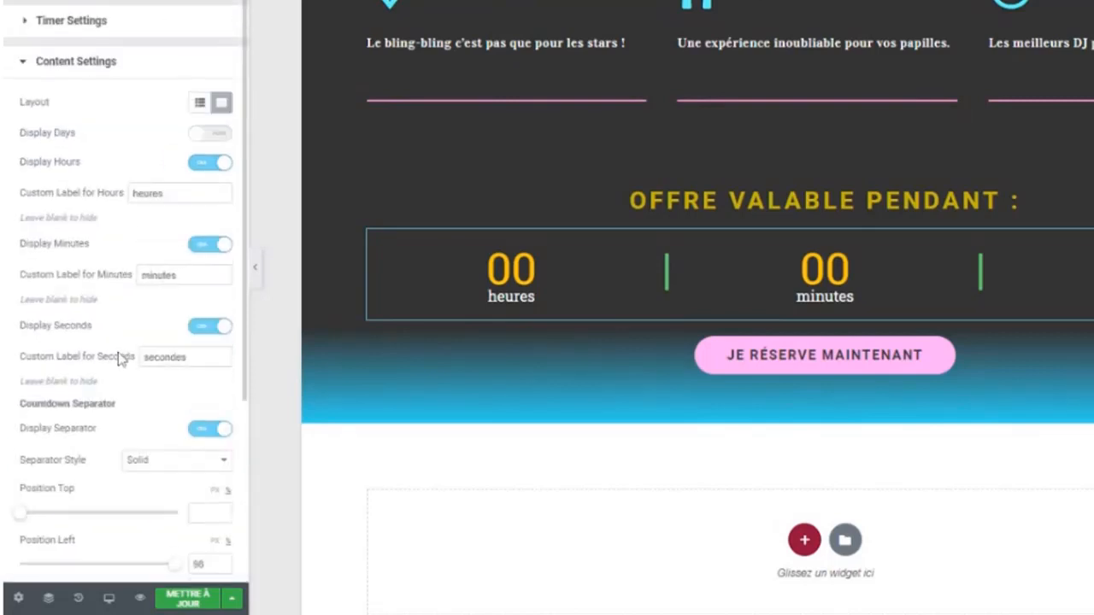
- Give the countdown boxes a gradient background running from red to black (#000000)
left_click(118, 1)
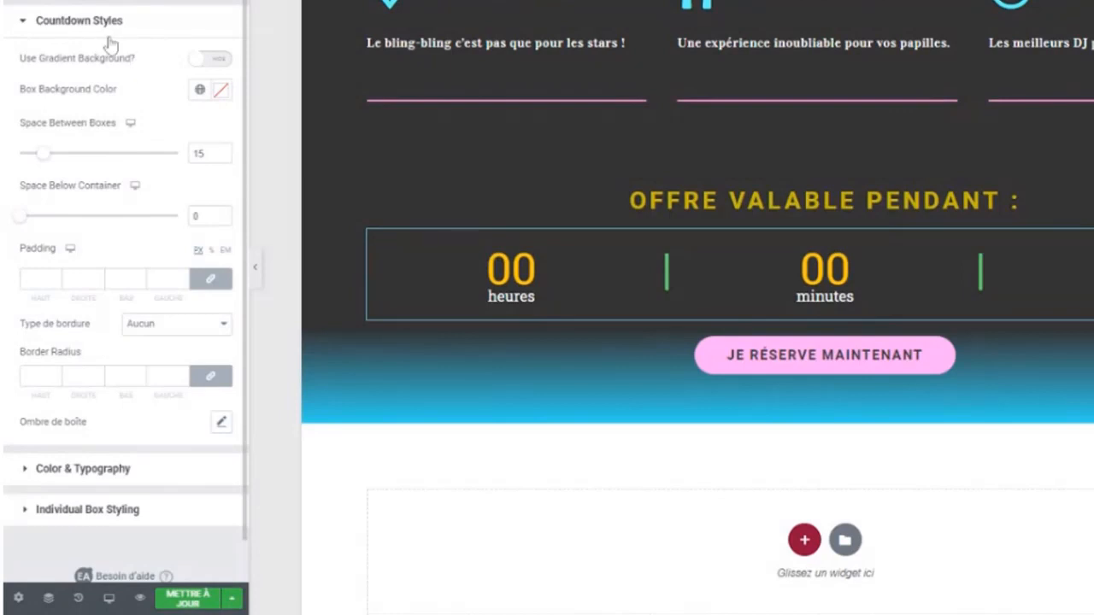
left_click(216, 60)
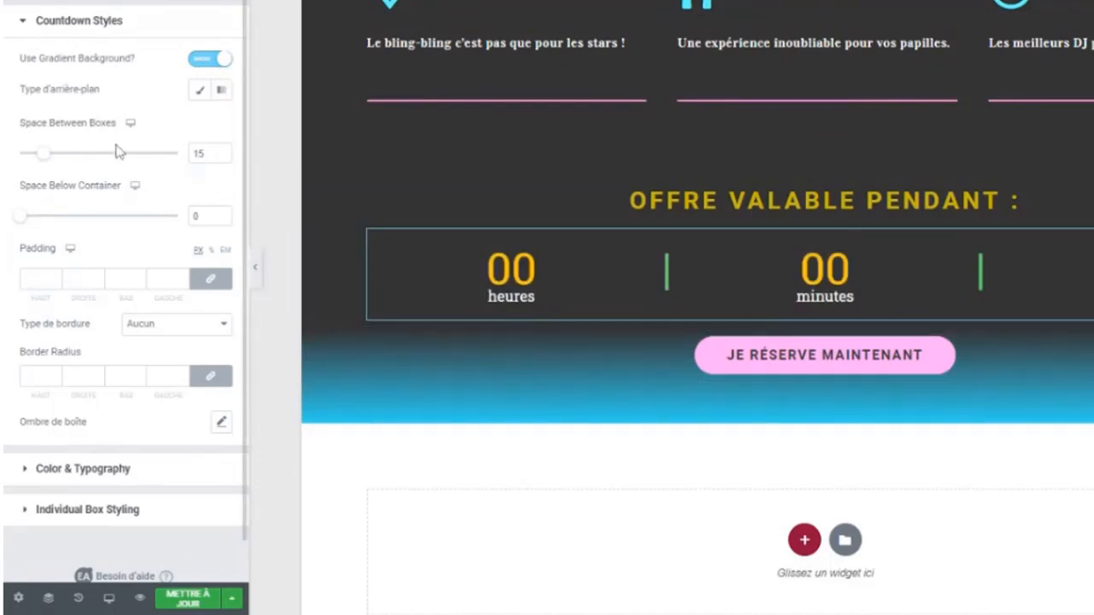
left_click(220, 88)
left_click(220, 209)
left_click_drag(81, 325, 22, 428)
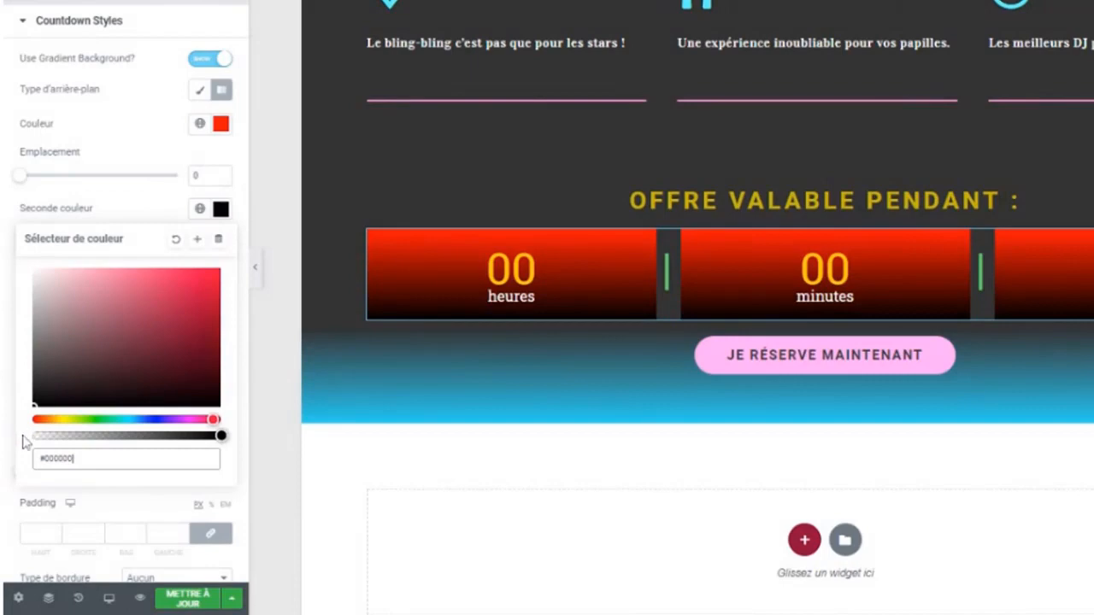
- Try a gradient angle of 160 on the countdown boxes and set it back to 180
scroll(244, 147, "down", 4)
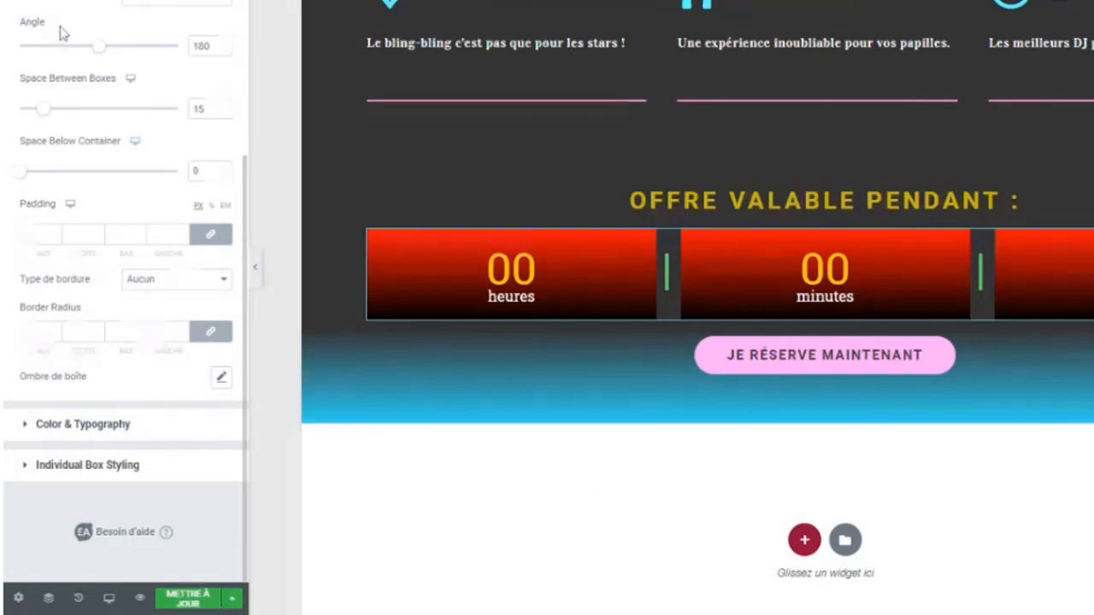
mouse_move(99, 46)
left_mouse_down()
mouse_move(49, 51)
mouse_move(92, 55)
left_mouse_up()
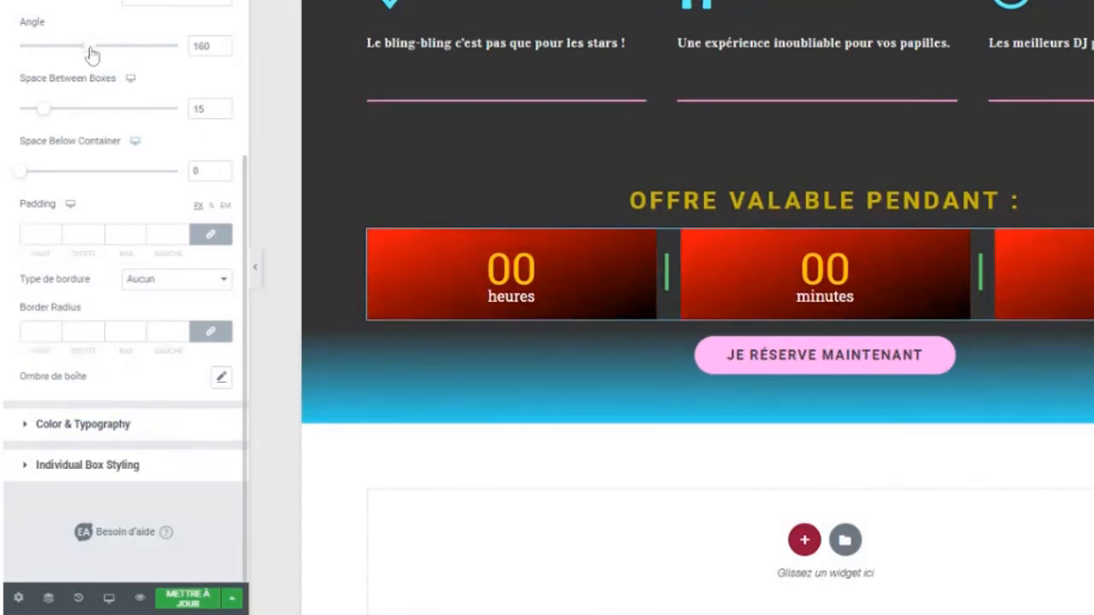
left_click(221, 44)
left_click(221, 45)
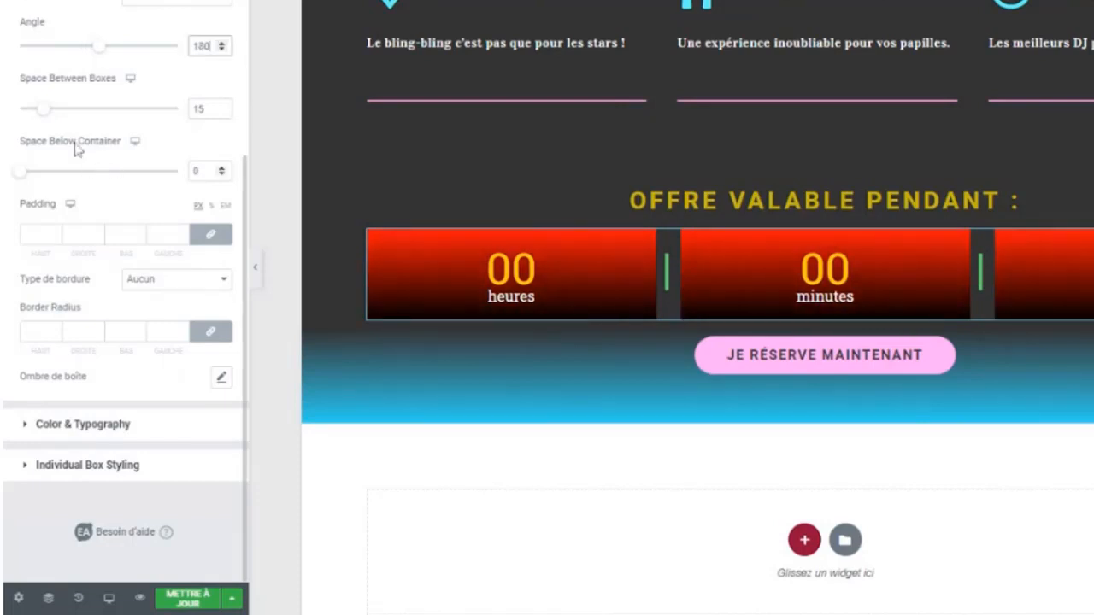
- Set the space between the countdown boxes to 0 and round all their corners with a border radius of 90
left_click_drag(47, 112, 11, 118)
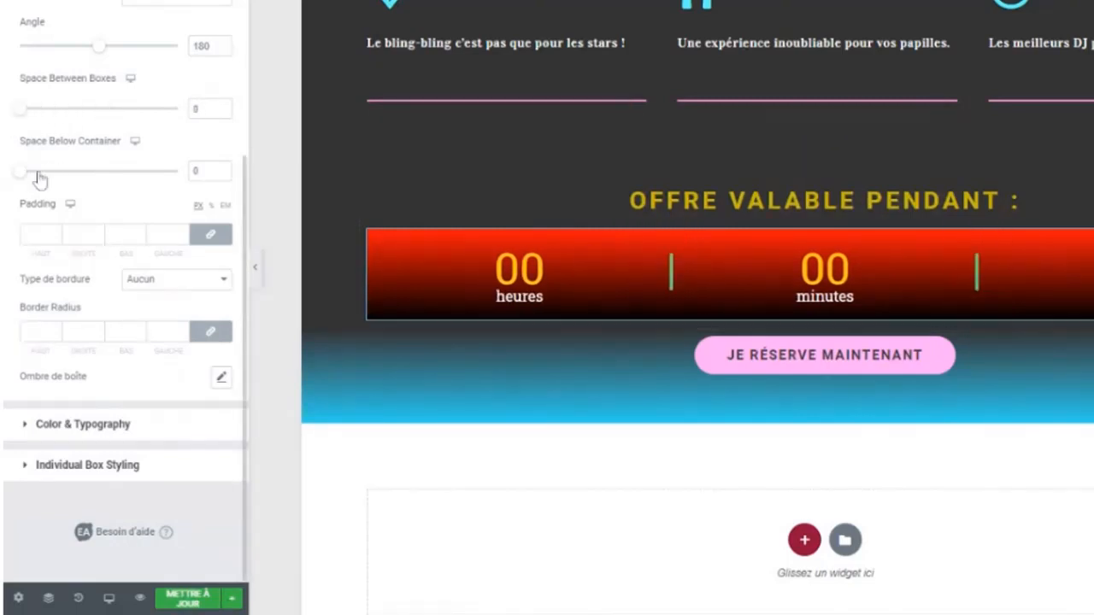
mouse_move(22, 176)
left_mouse_down()
mouse_move(98, 190)
mouse_move(8, 176)
left_mouse_up()
left_click(40, 331)
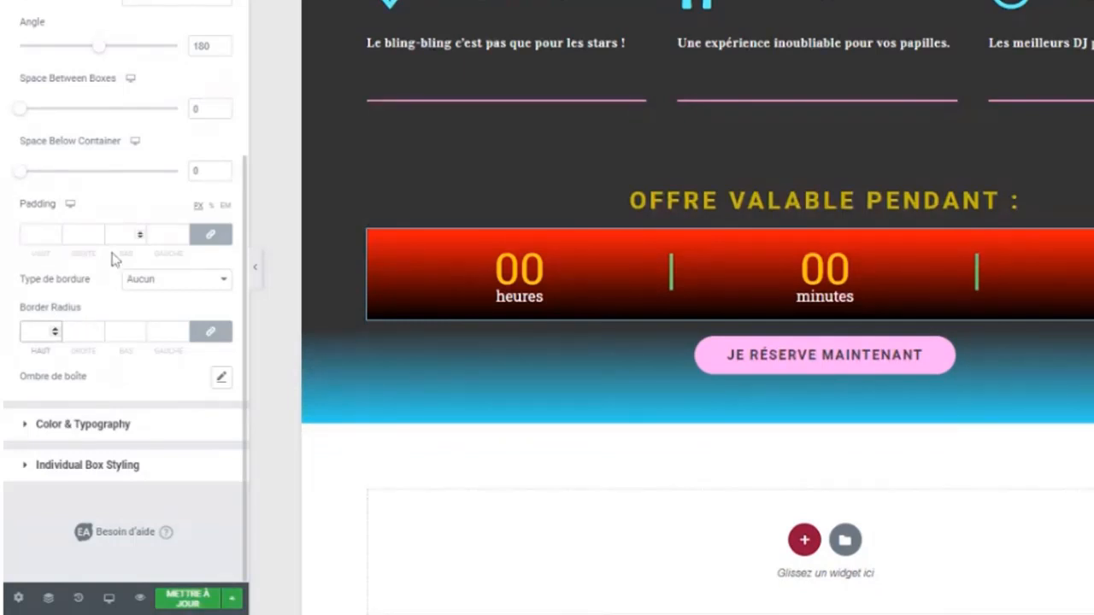
type("90")
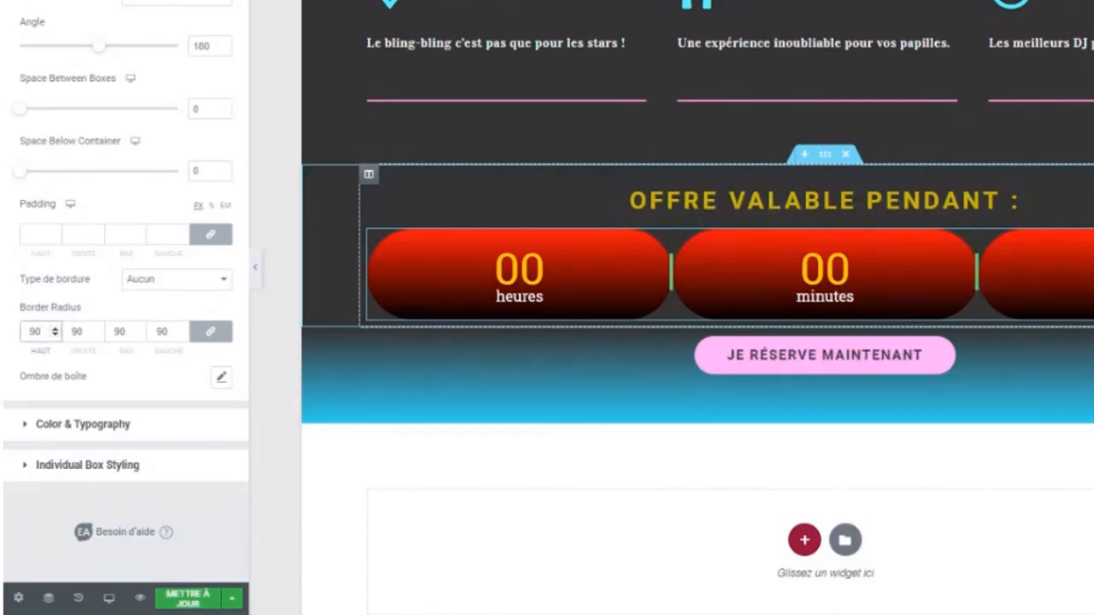
- Widen the space between the countdown boxes to 94 and give the widget right and left margins of 14%
scroll(774, 252, "up", 1)
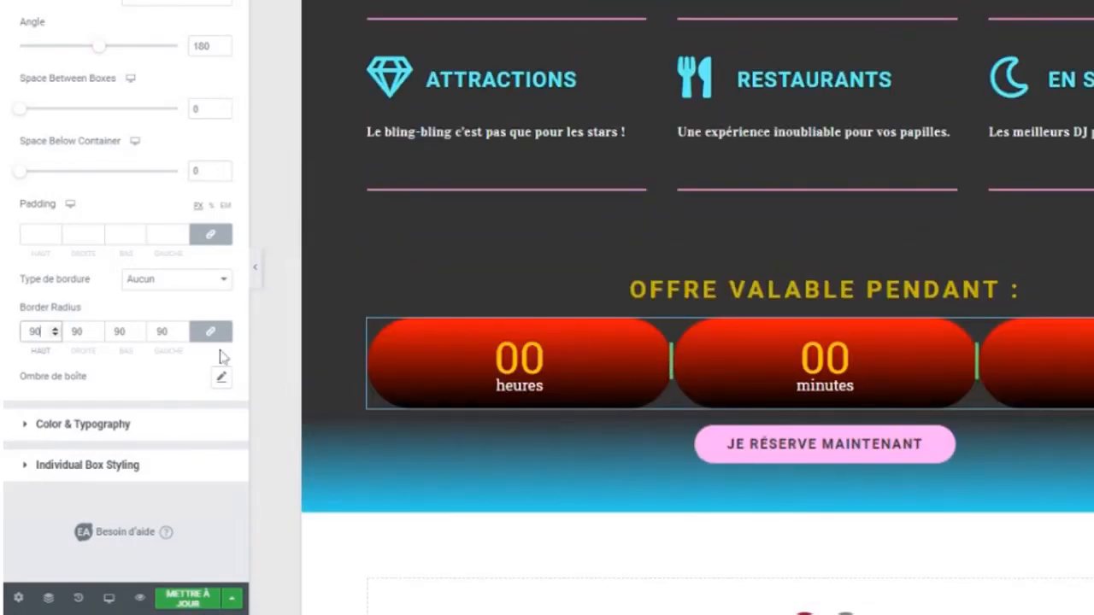
left_click_drag(20, 109, 73, 108)
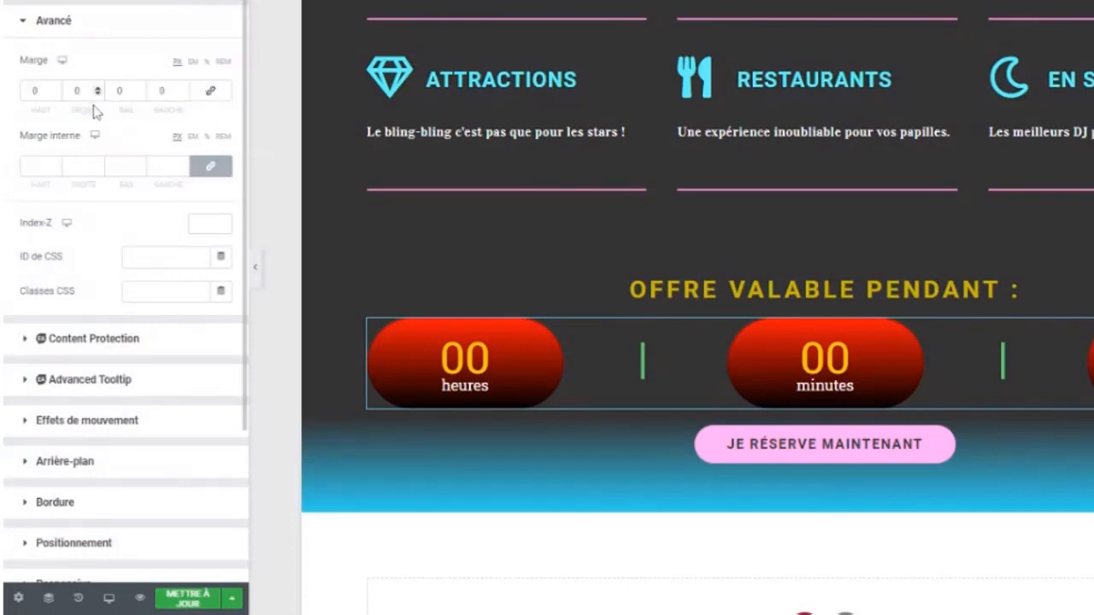
left_click(83, 92)
left_click(206, 62)
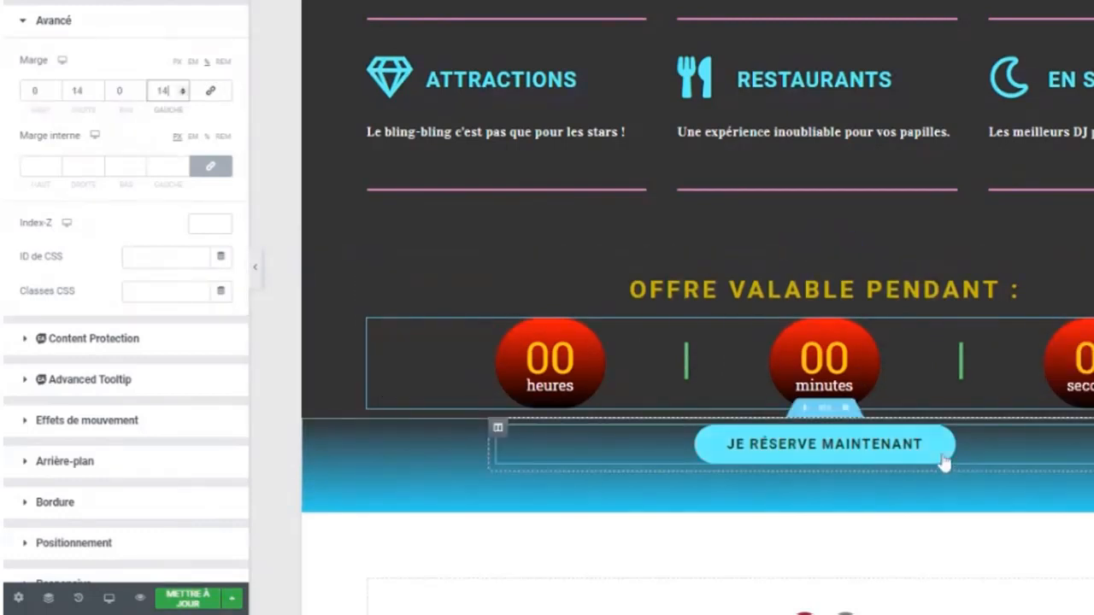
left_click(491, 359)
scroll(489, 352, "down", 1)
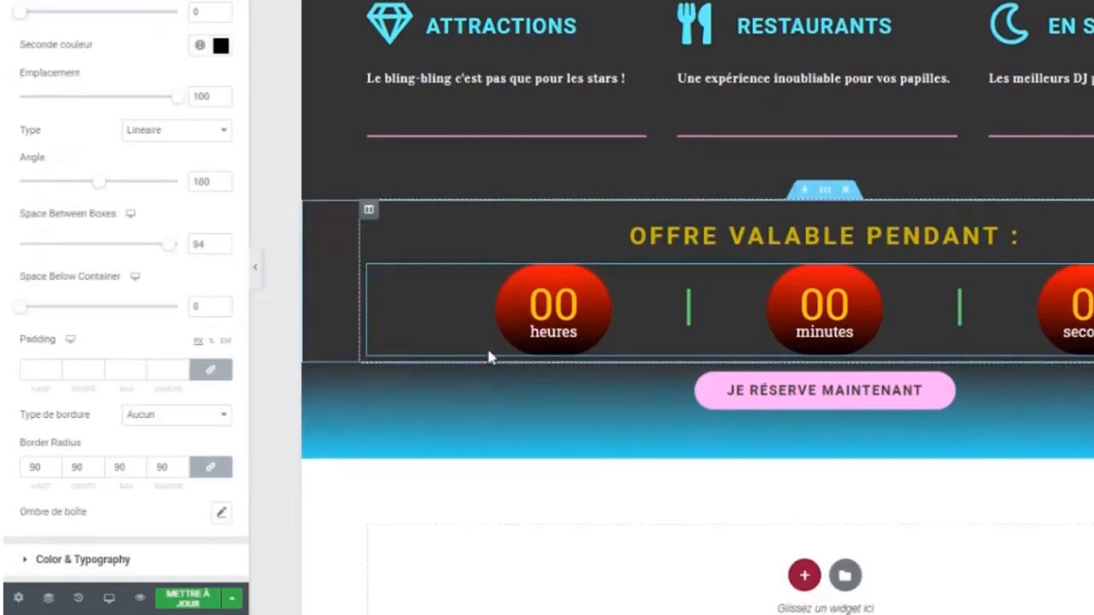
- Change the colour of the countdown digits to a brighter, purer yellow
scroll(211, 331, "down", 2)
scroll(210, 331, "up", 4)
scroll(209, 329, "down", 3)
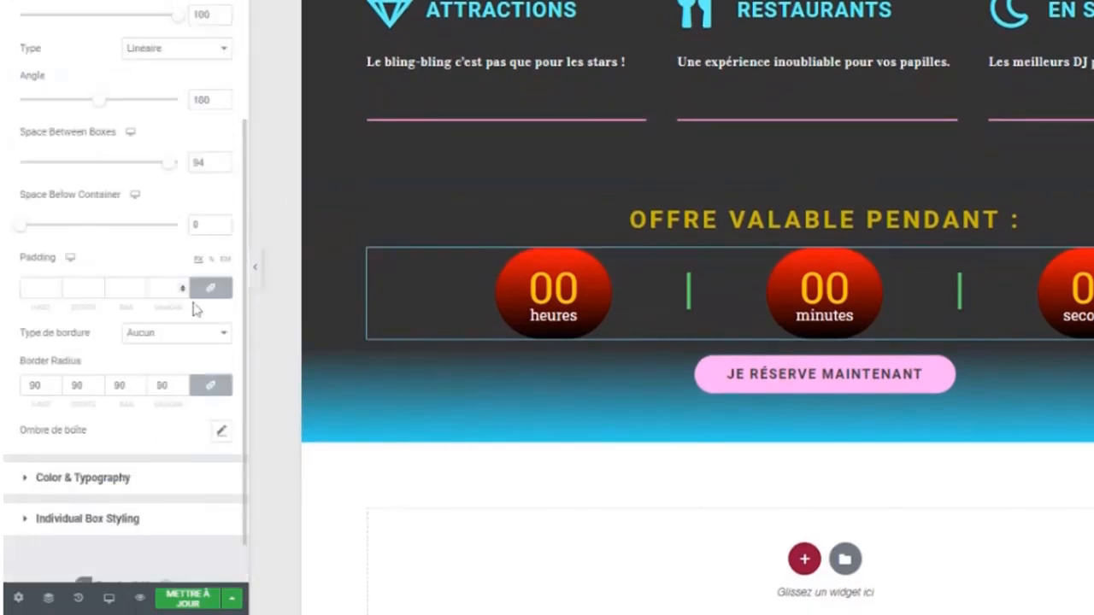
scroll(194, 310, "down", 1)
left_click(82, 432)
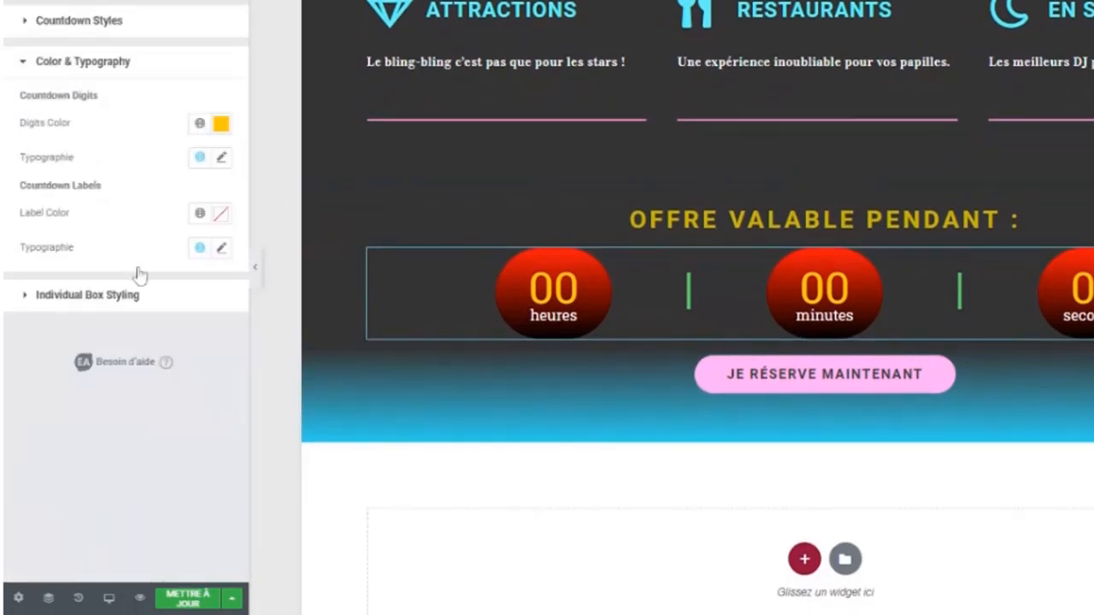
left_click(221, 124)
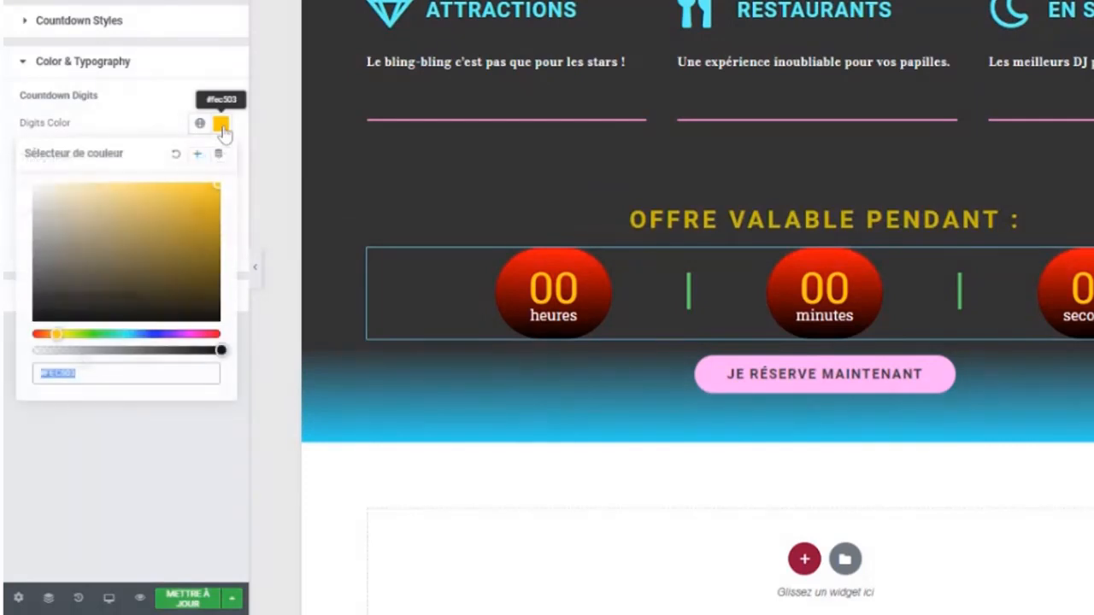
left_click_drag(55, 334, 63, 334)
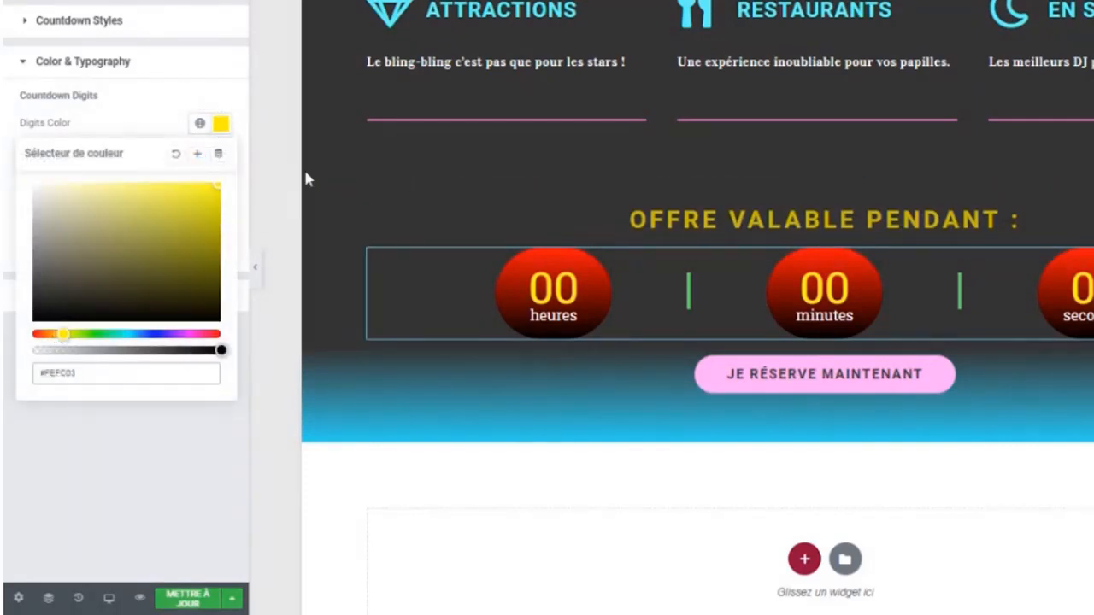
left_click(221, 126)
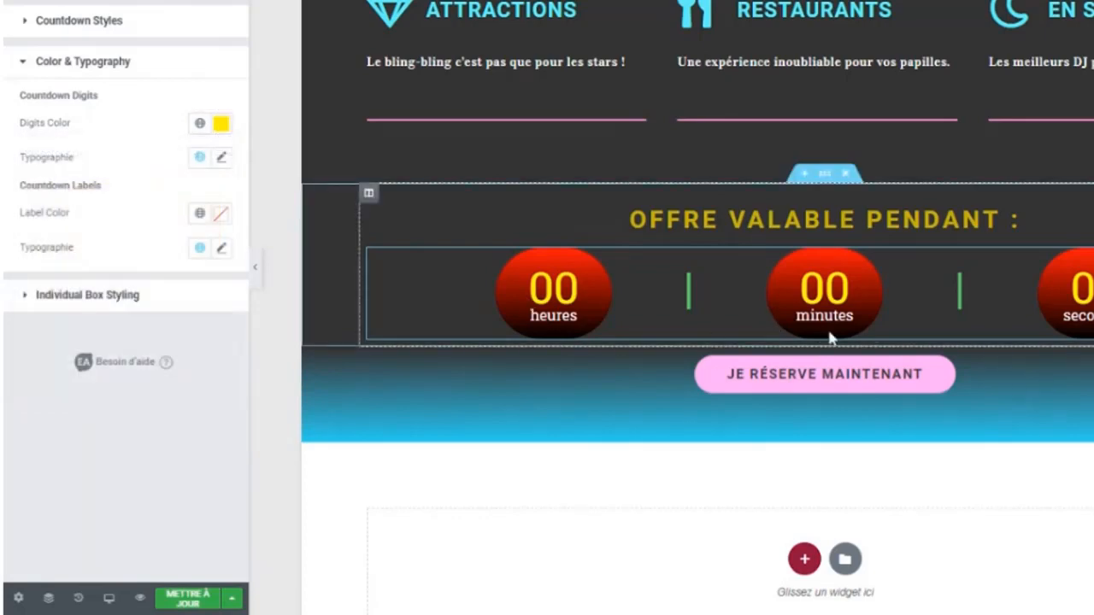
- Copy the digits' yellow colour code and apply it as the countdown's label colour
left_click(220, 125)
key("ctrl+c")
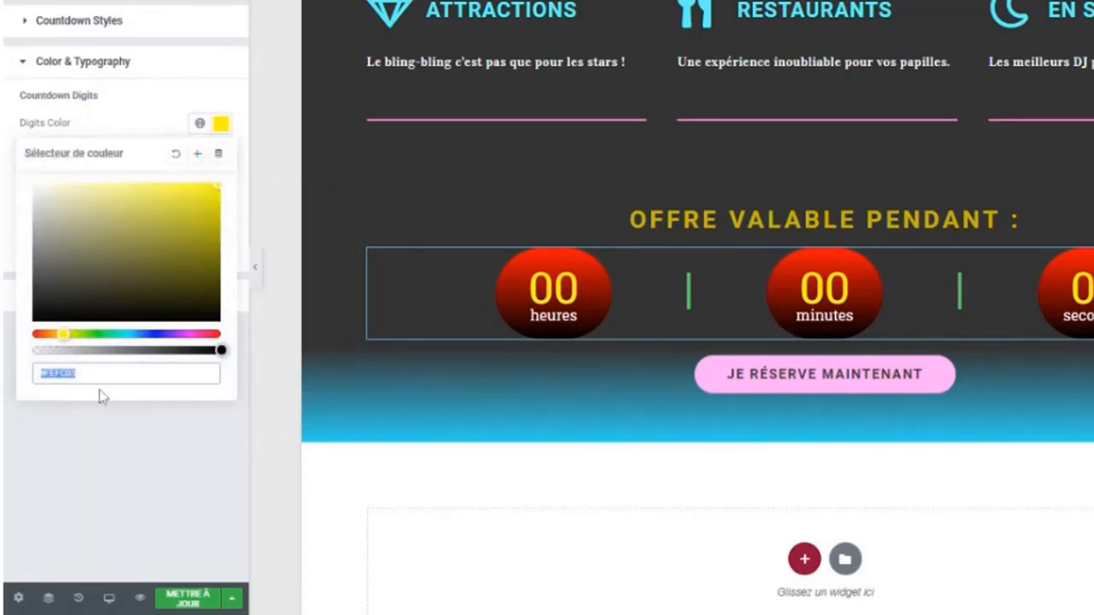
left_click(220, 125)
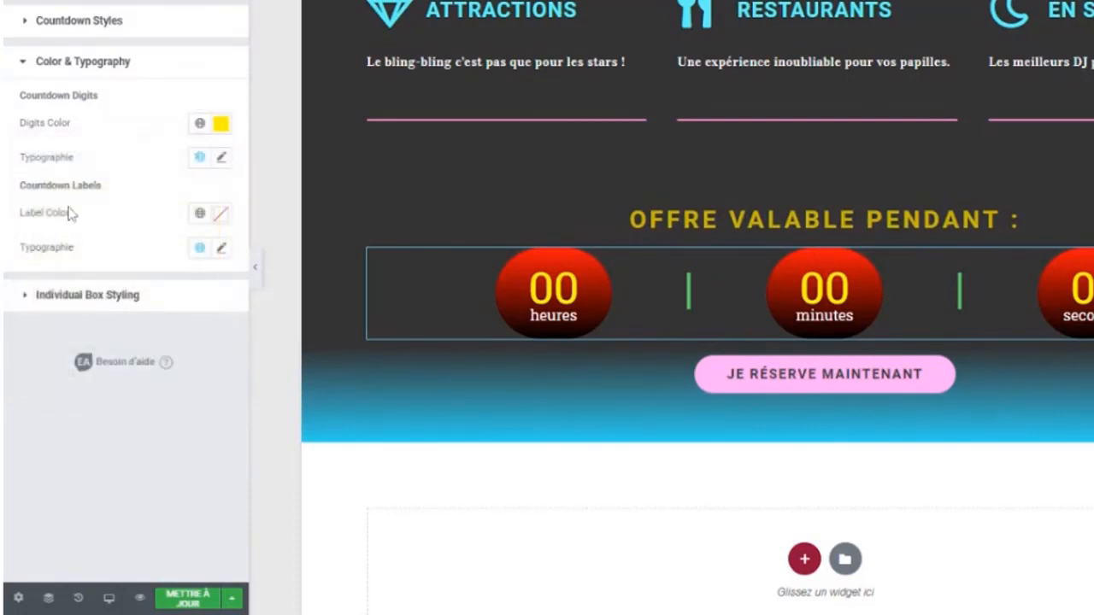
left_click(221, 217)
key("ctrl+v")
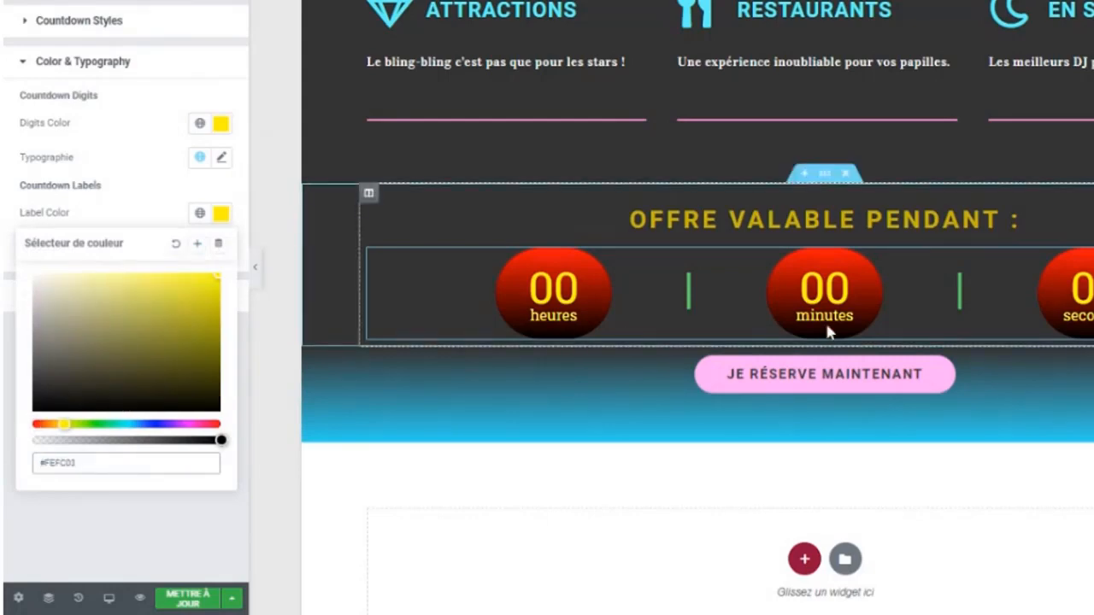
- Look over the countdown's individual box styling options and update the page
left_click(160, 191)
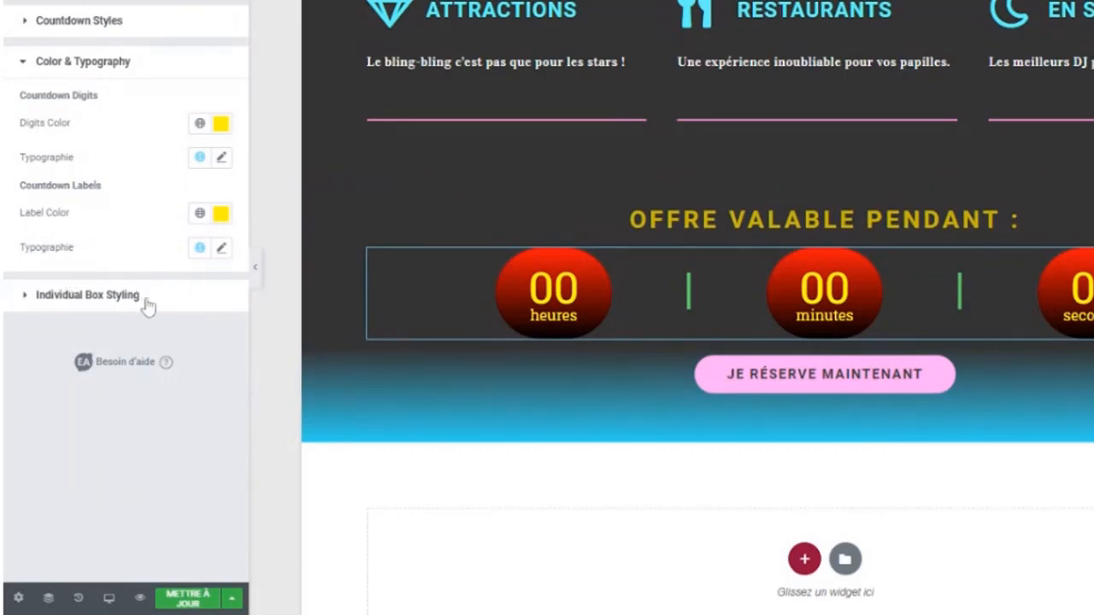
left_click(102, 294)
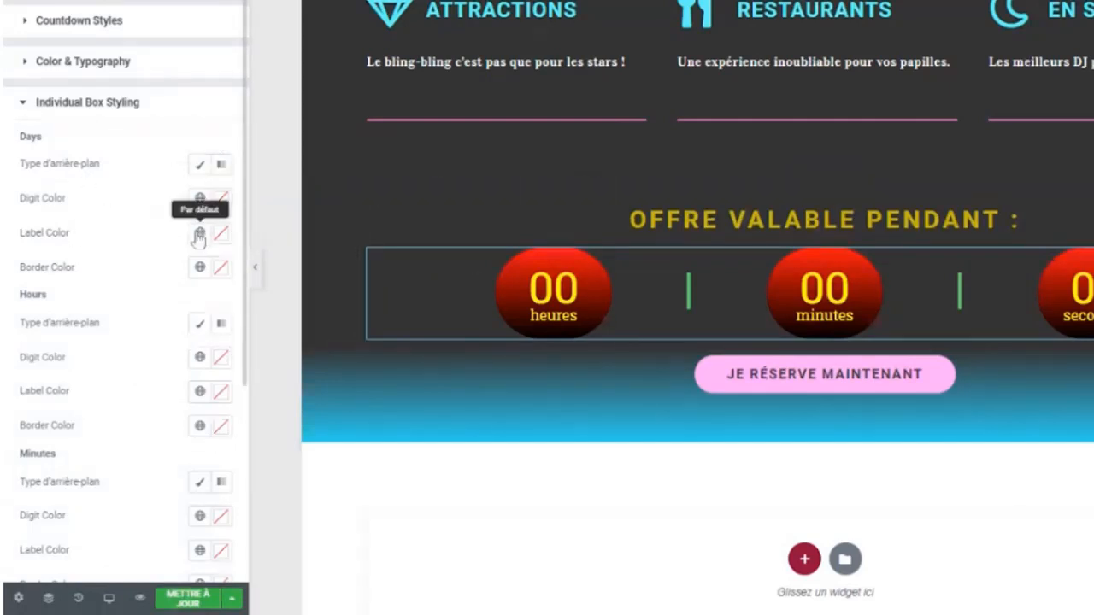
left_click(24, 102)
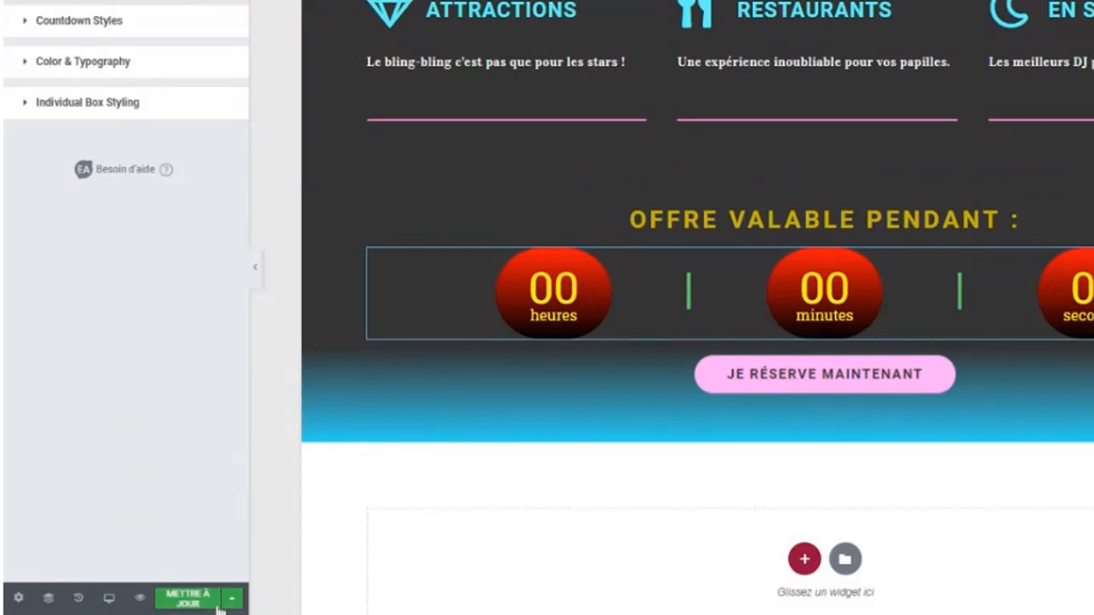
left_click(188, 603)
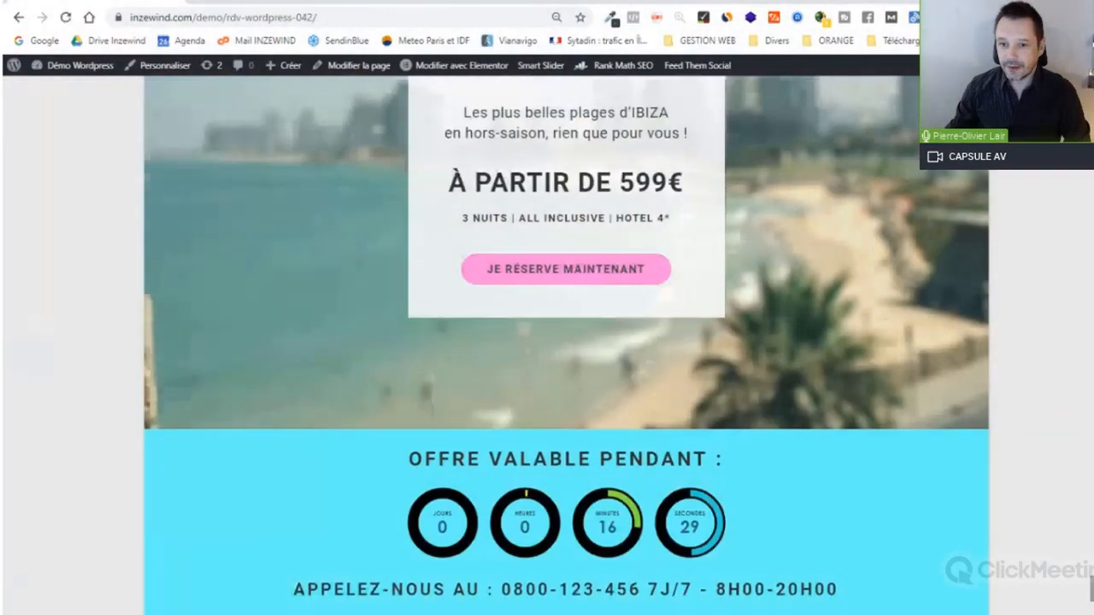
- Check both countdown timers on the published Ibiza page, from the hero area down to the red countdown
scroll(566, 342, "down", 3)
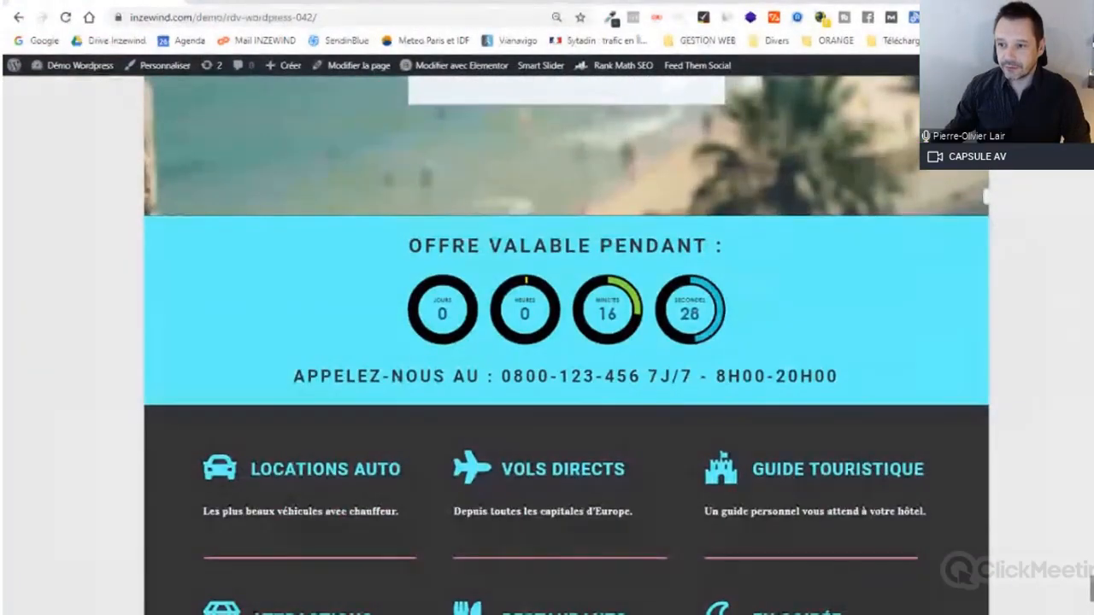
scroll(566, 342, "down", 2)
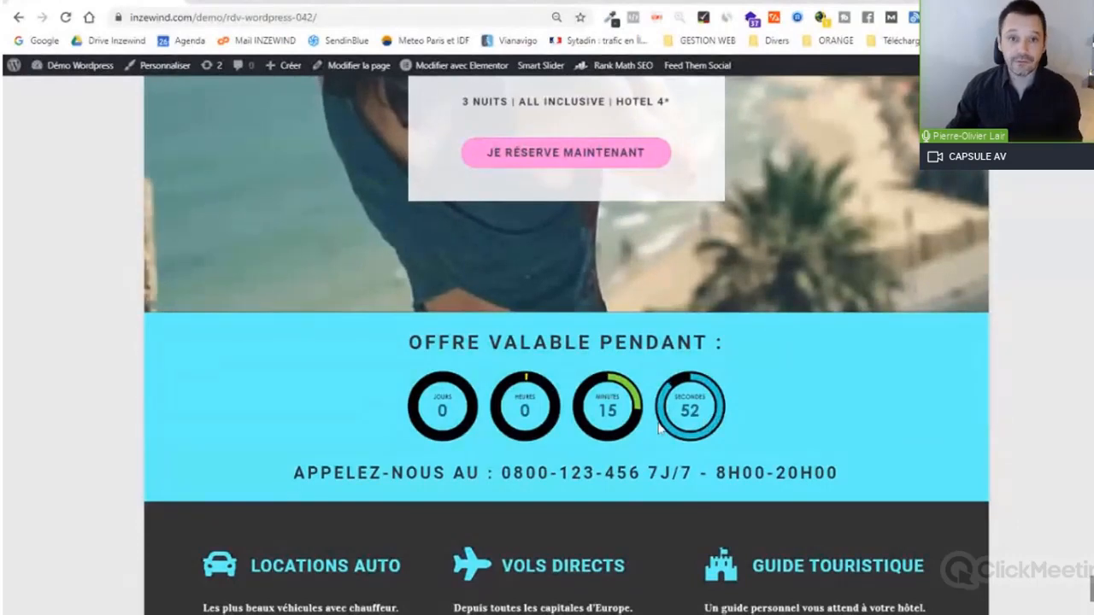
scroll(658, 427, "up", 2)
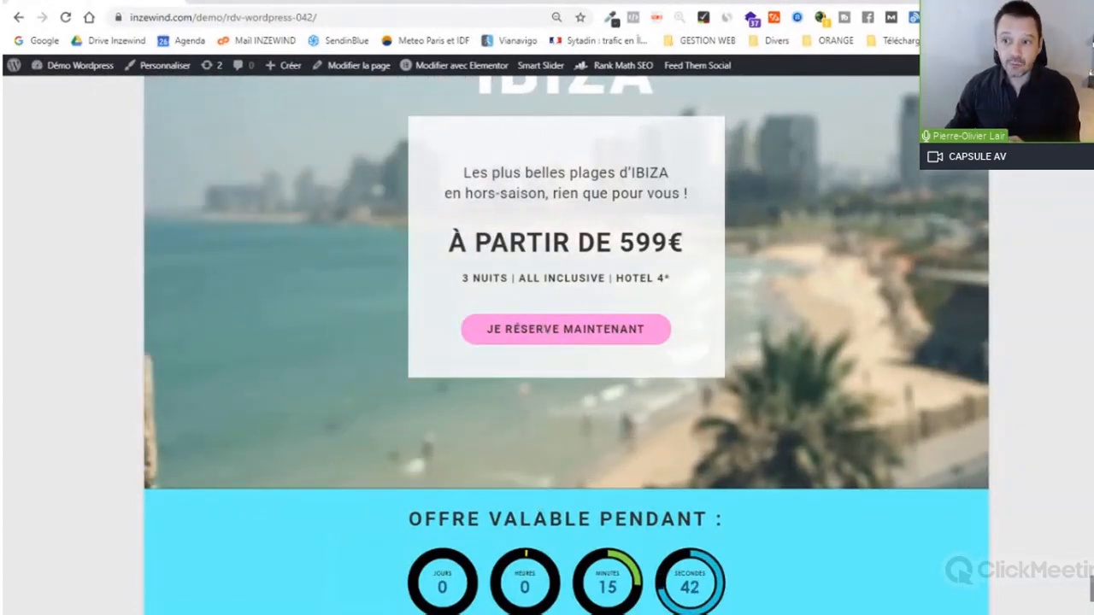
scroll(713, 295, "down", 3)
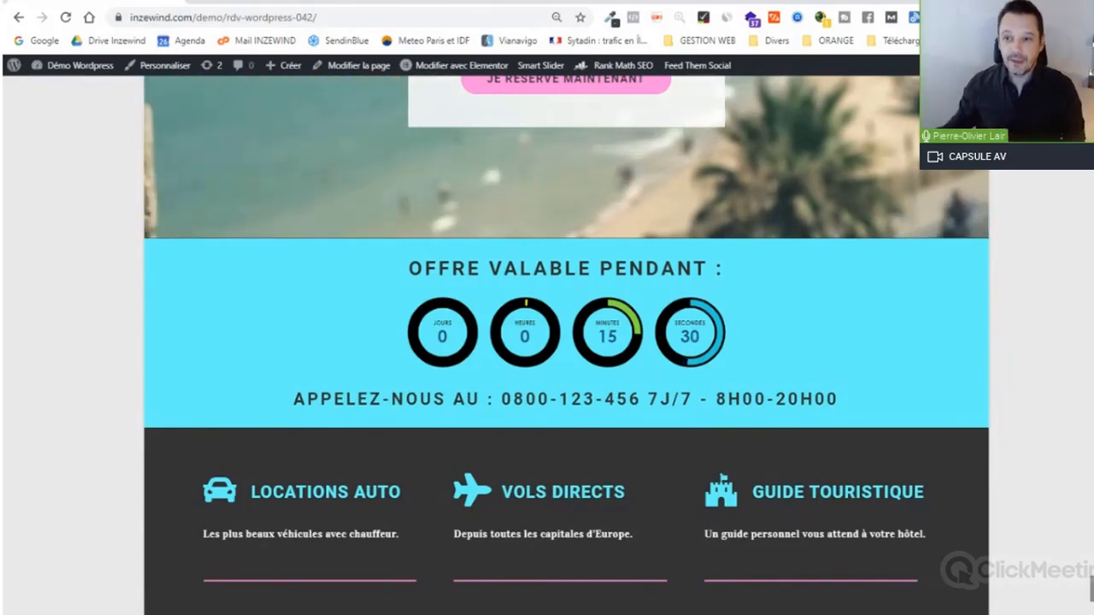
scroll(443, 506, "down", 5)
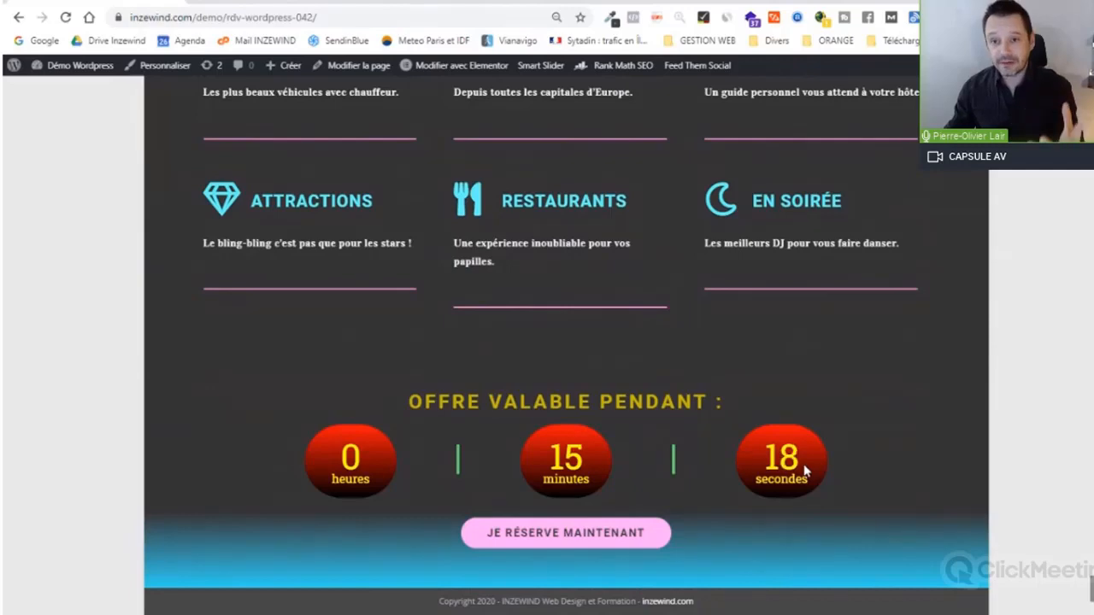
scroll(566, 342, "up", 3)
- Reopen the page in Elementor and open the Expire Action settings of the red countdown above the booking button
left_click(462, 65)
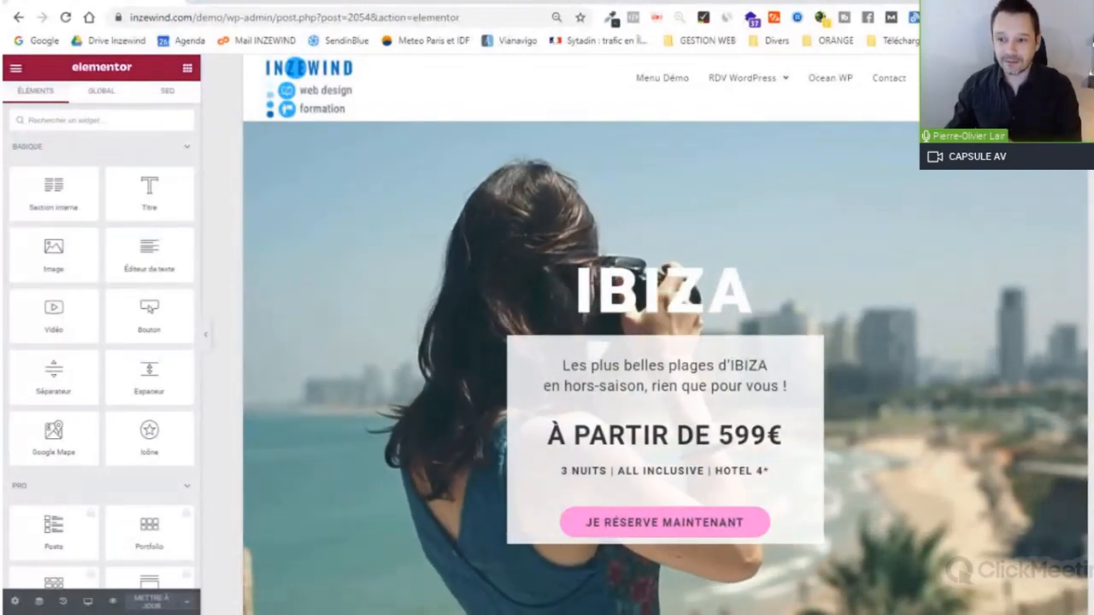
scroll(665, 334, "down", 5)
scroll(549, 409, "down", 5)
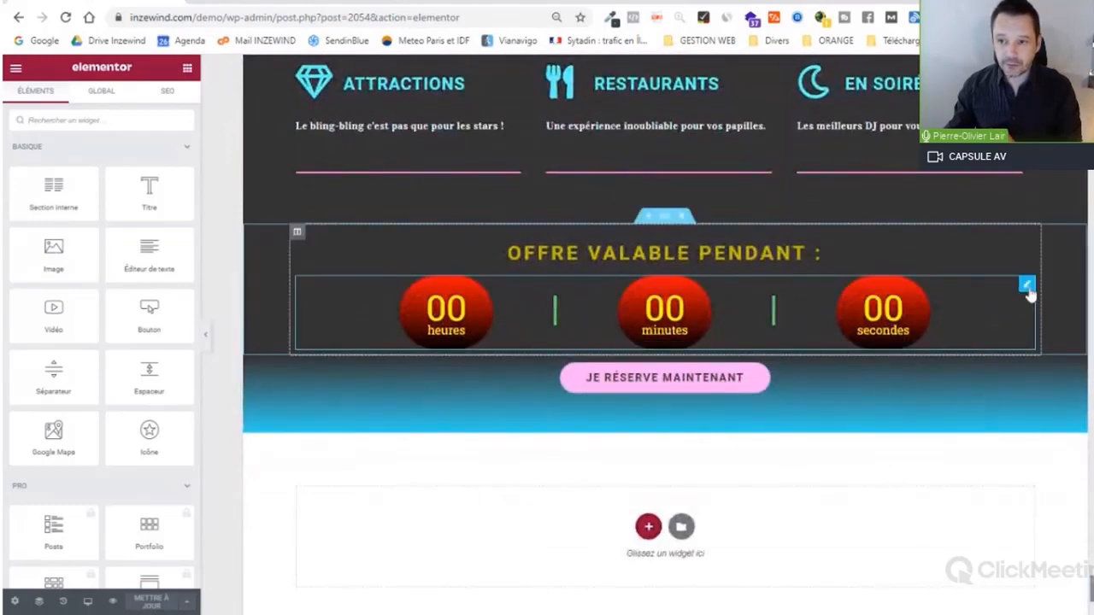
left_click(1026, 285)
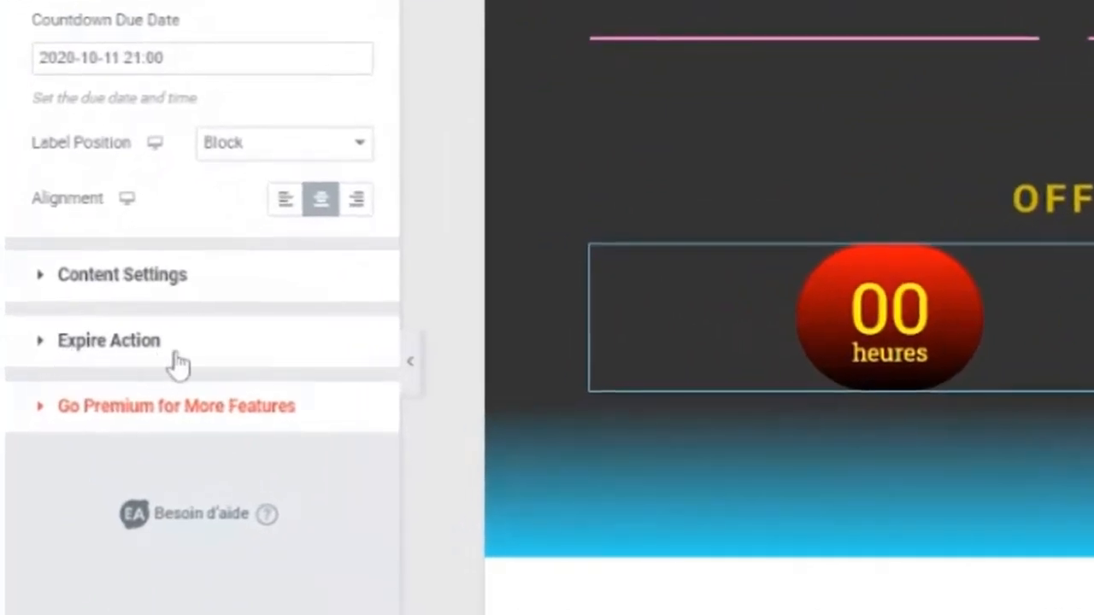
left_click(187, 360)
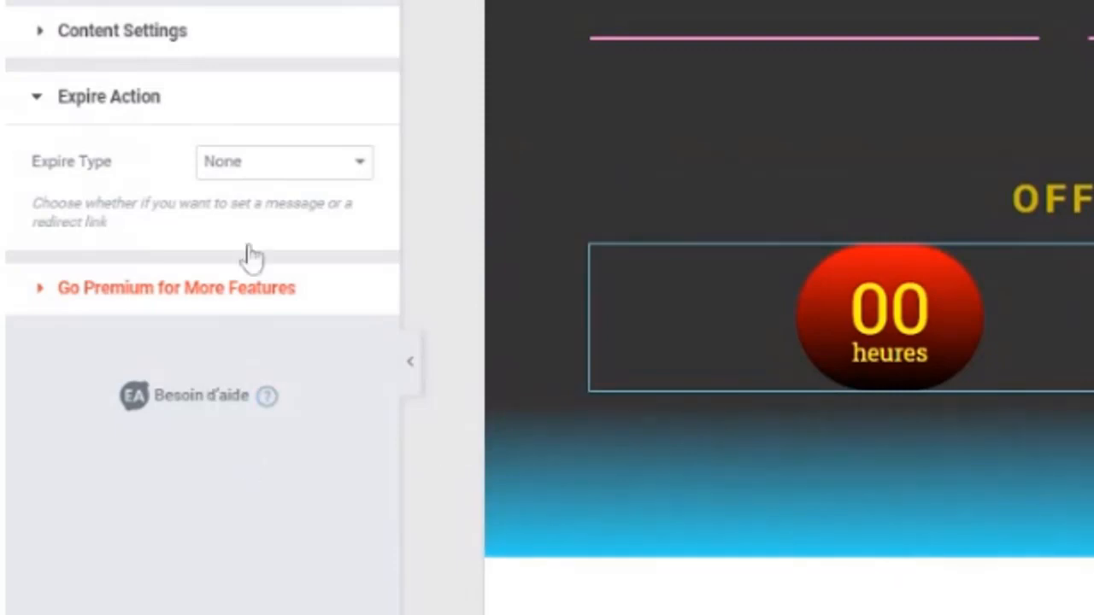
- Set the countdown's expire type to Message with the expiry title "Dommage ! Cette offre n'est plus valable."
left_click(291, 215)
left_click(217, 306)
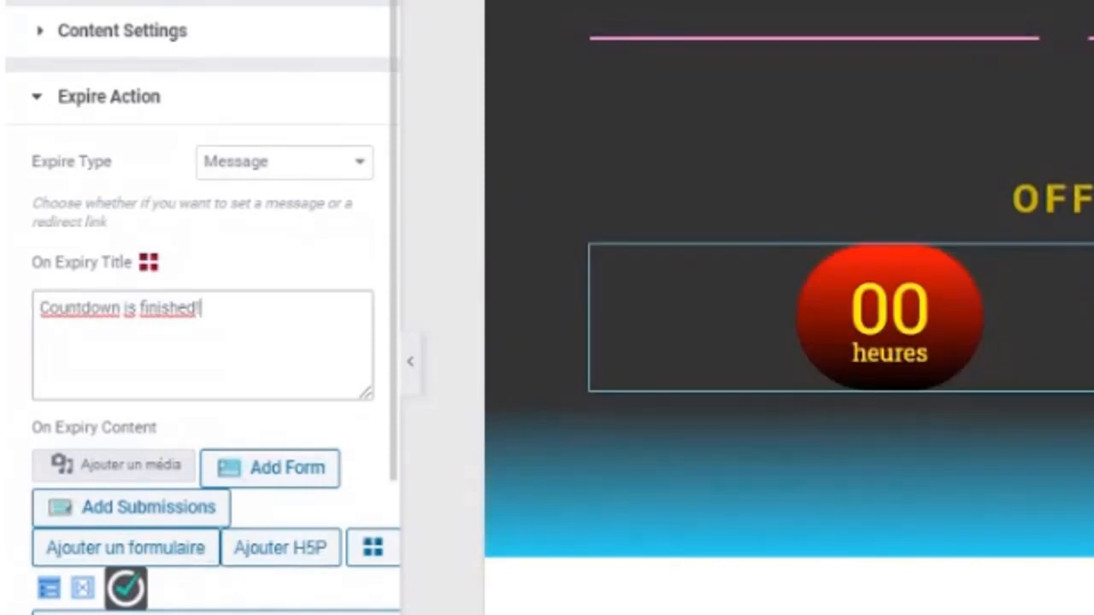
left_click_drag(201, 309, 41, 309)
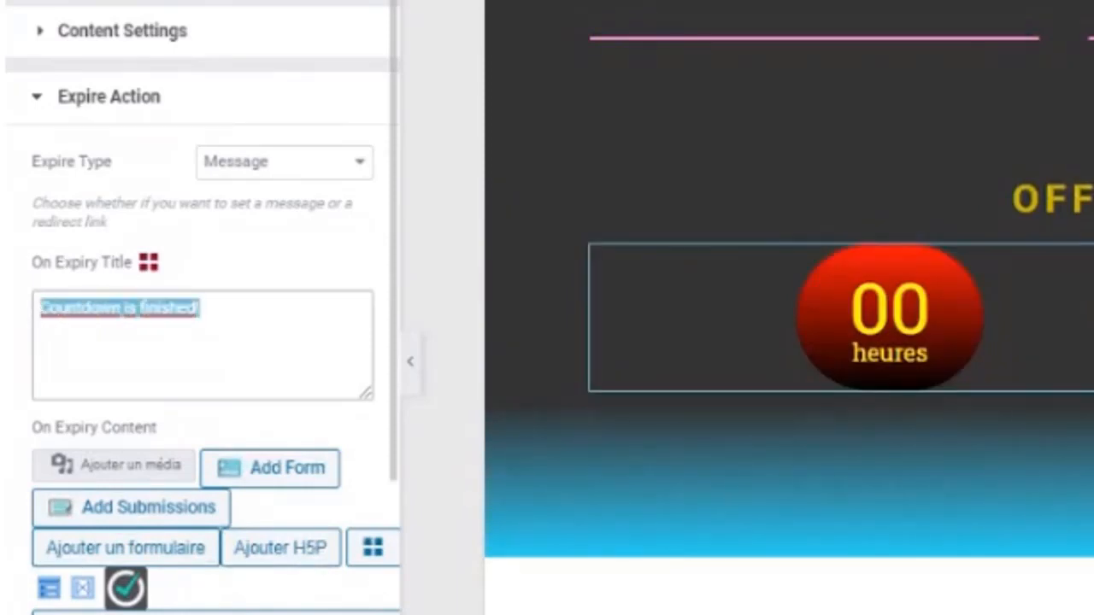
type("Dommage ! Cett")
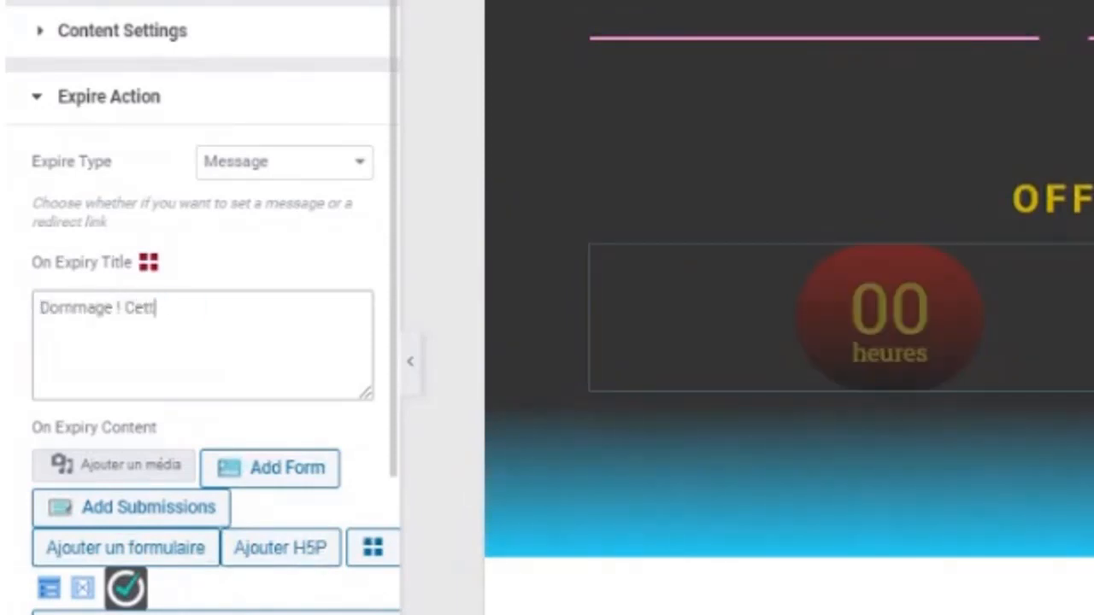
type("e offre n'est ")
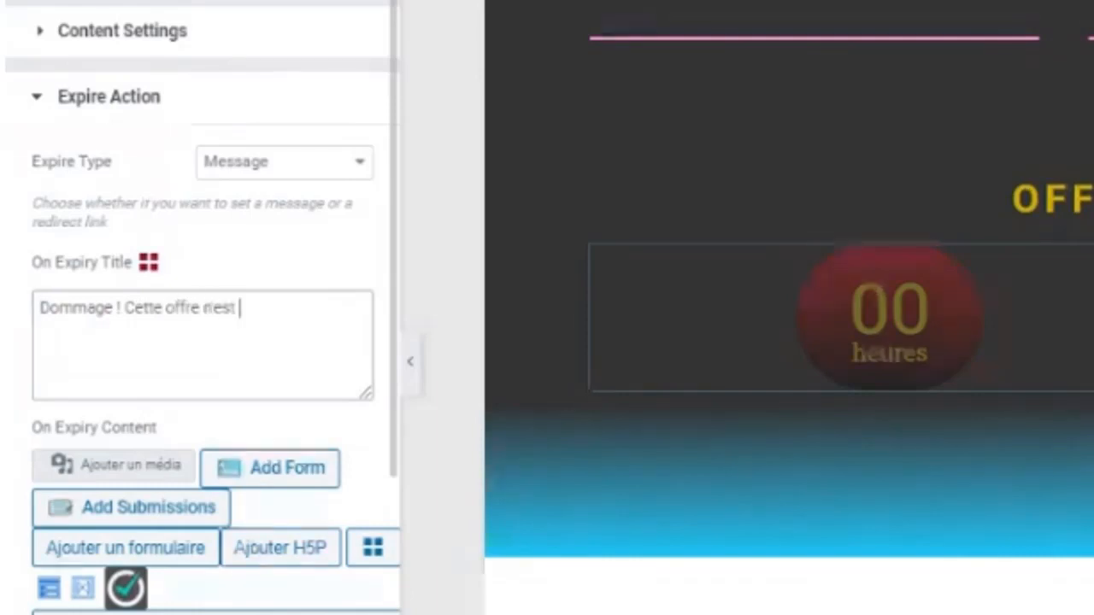
type("plus valabl")
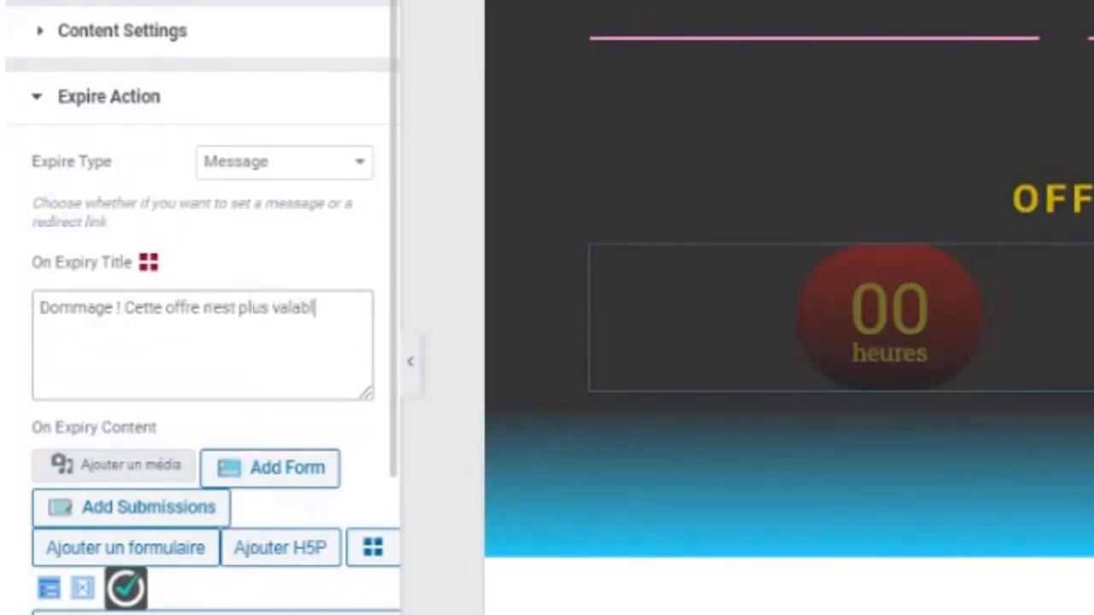
type("e.")
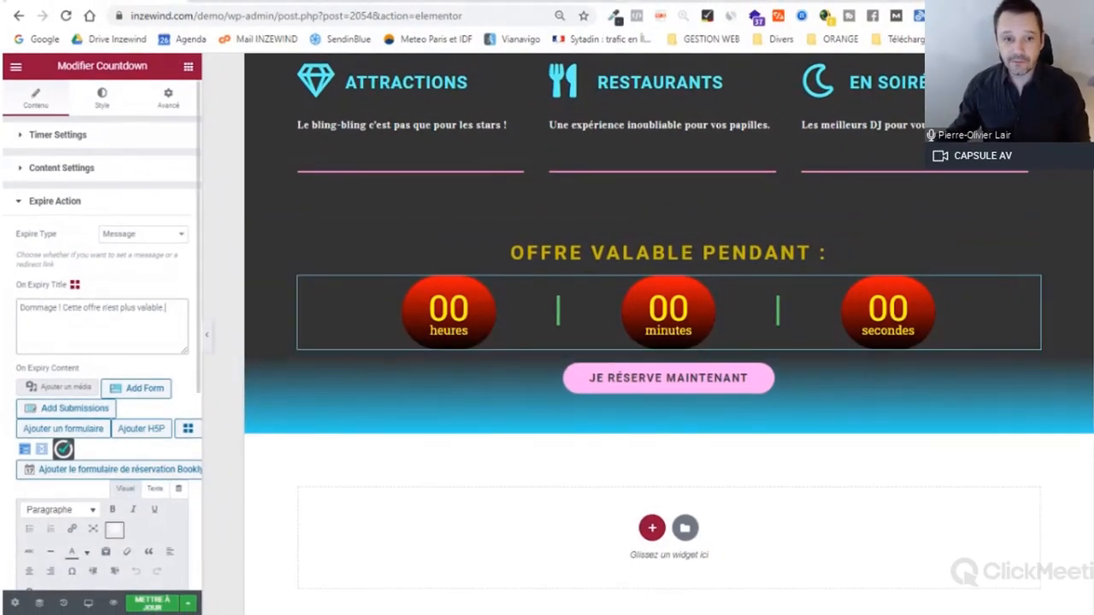
left_click(18, 324)
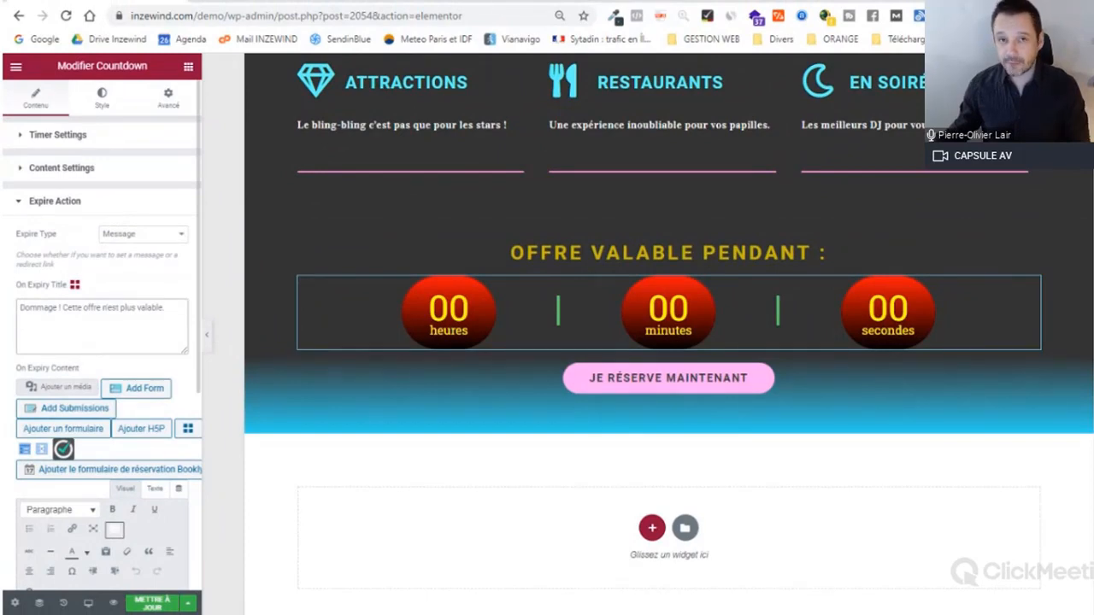
- Examine the On Expiry Content editor and its placeholder text
scroll(154, 308, "down", 3)
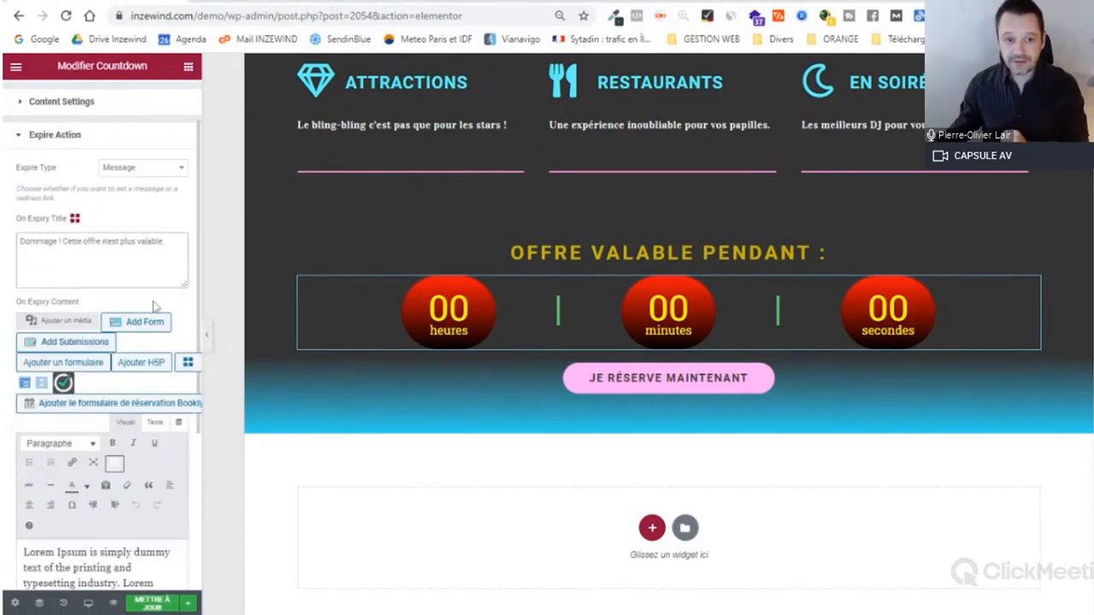
scroll(152, 299, "down", 1)
scroll(171, 223, "up", 2)
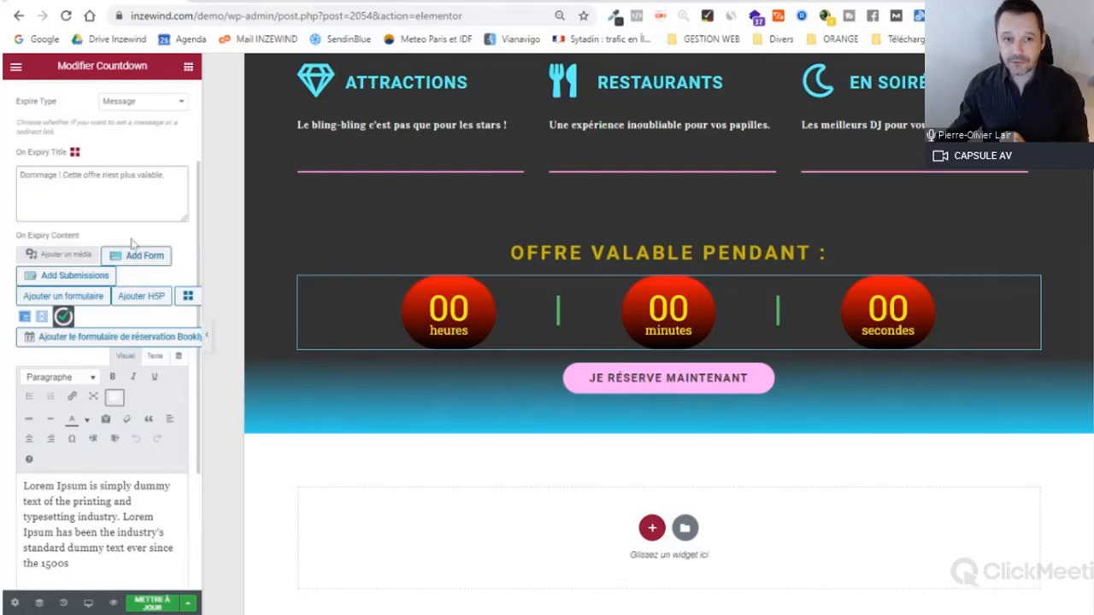
scroll(175, 188, "down", 1)
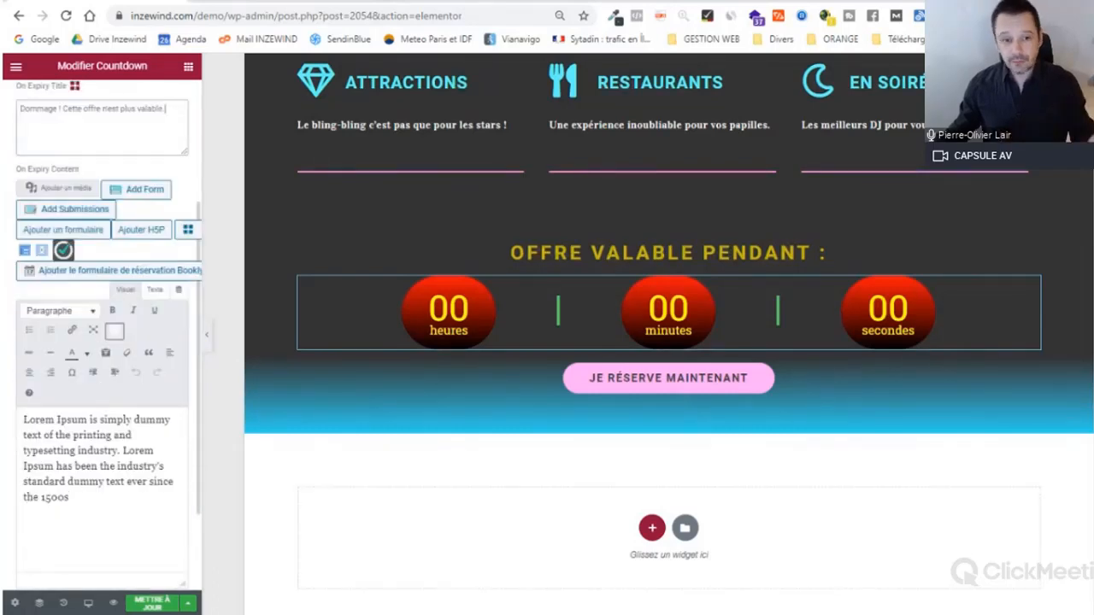
left_click_drag(23, 419, 71, 498)
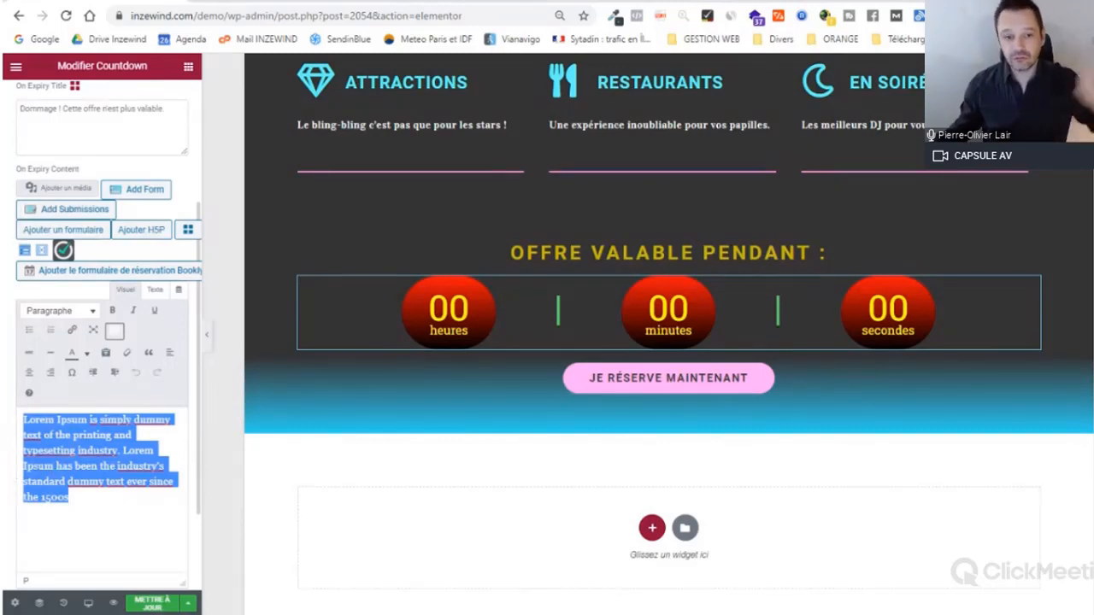
left_click(70, 498)
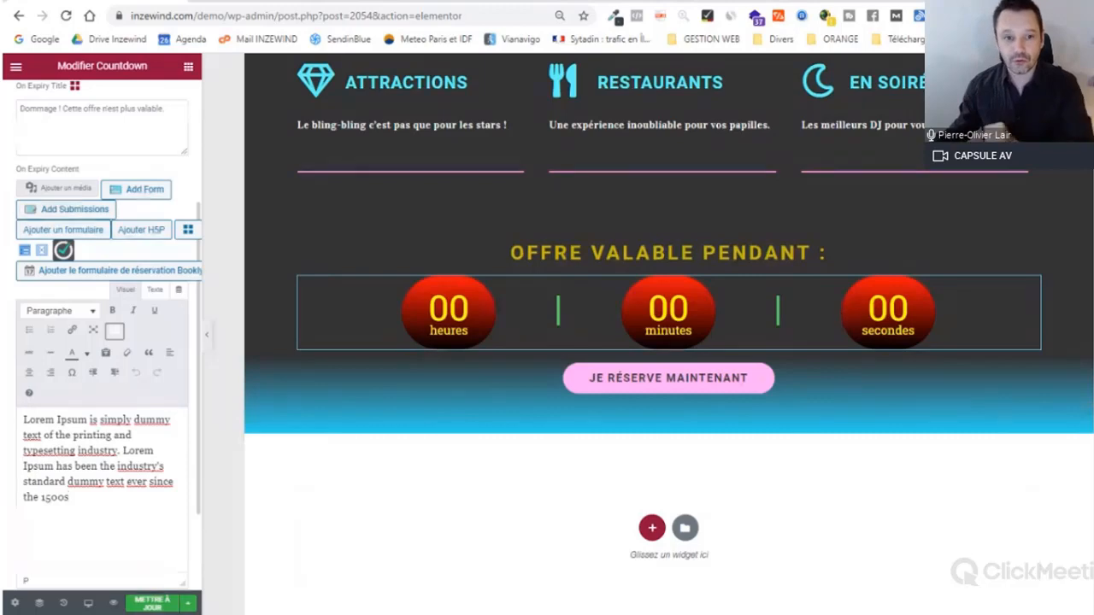
scroll(170, 246, "up", 5)
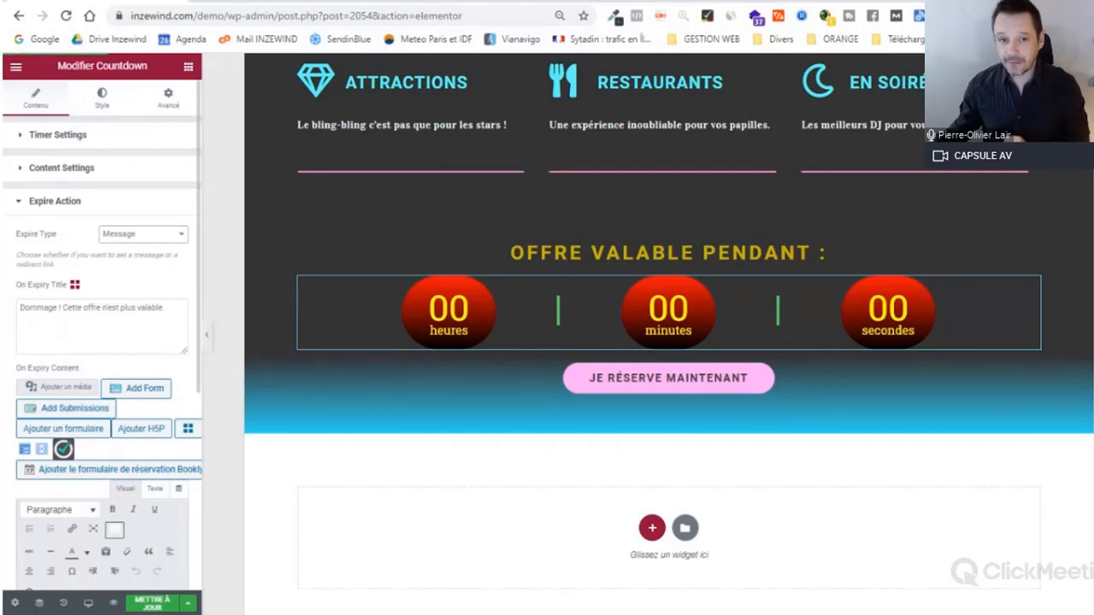
- Switch the countdown's expire type to Redirection Link and select the redirect URL for editing
left_click(133, 270)
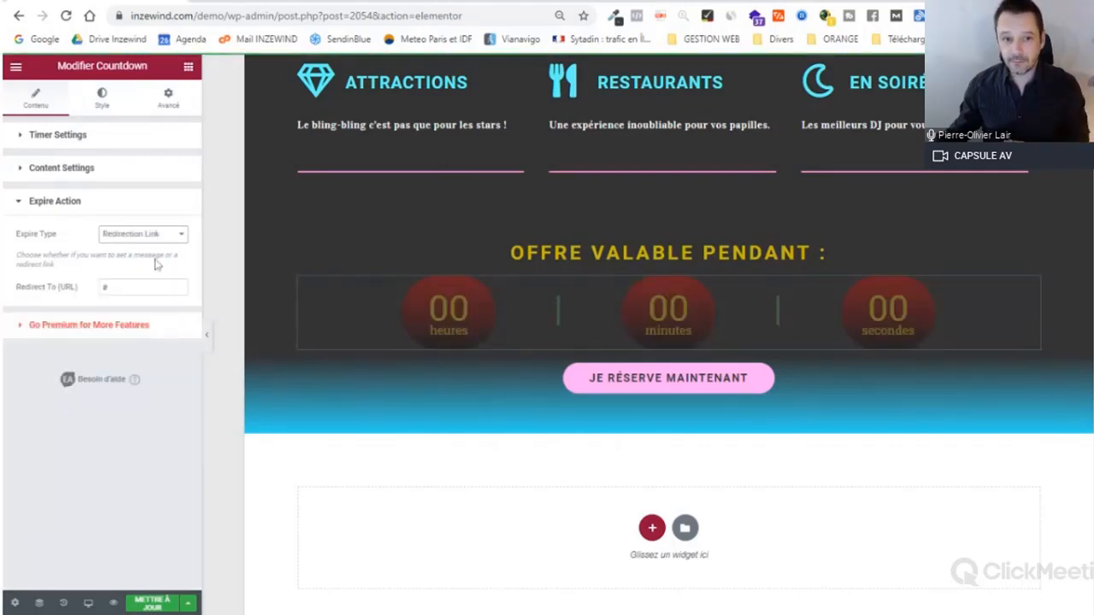
double_click(106, 288)
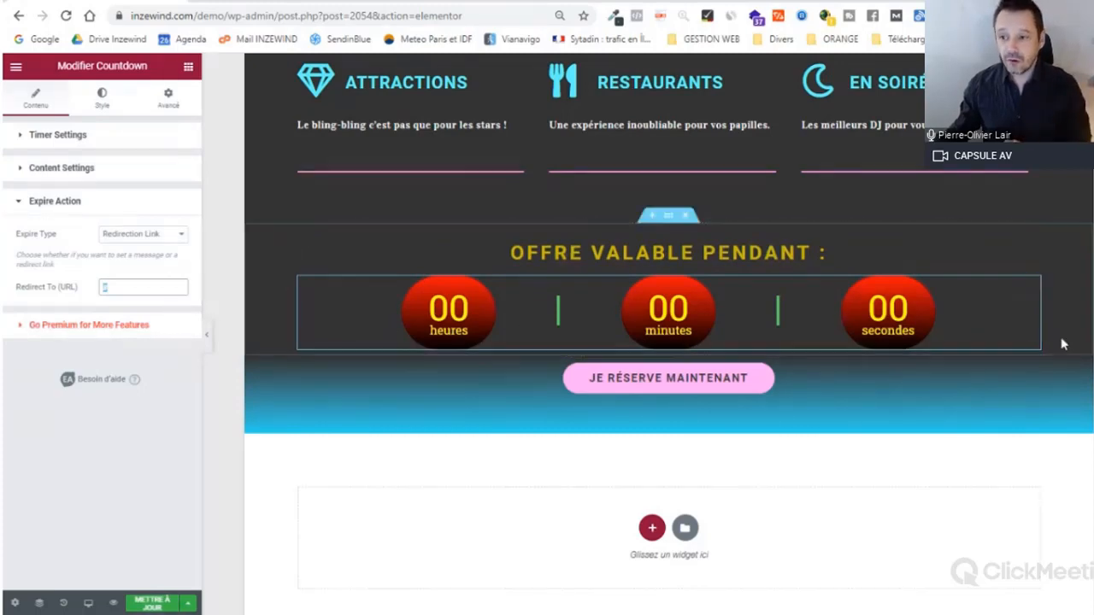
scroll(1063, 344, "up", 1)
scroll(669, 339, "up", 1)
scroll(720, 221, "up", 10)
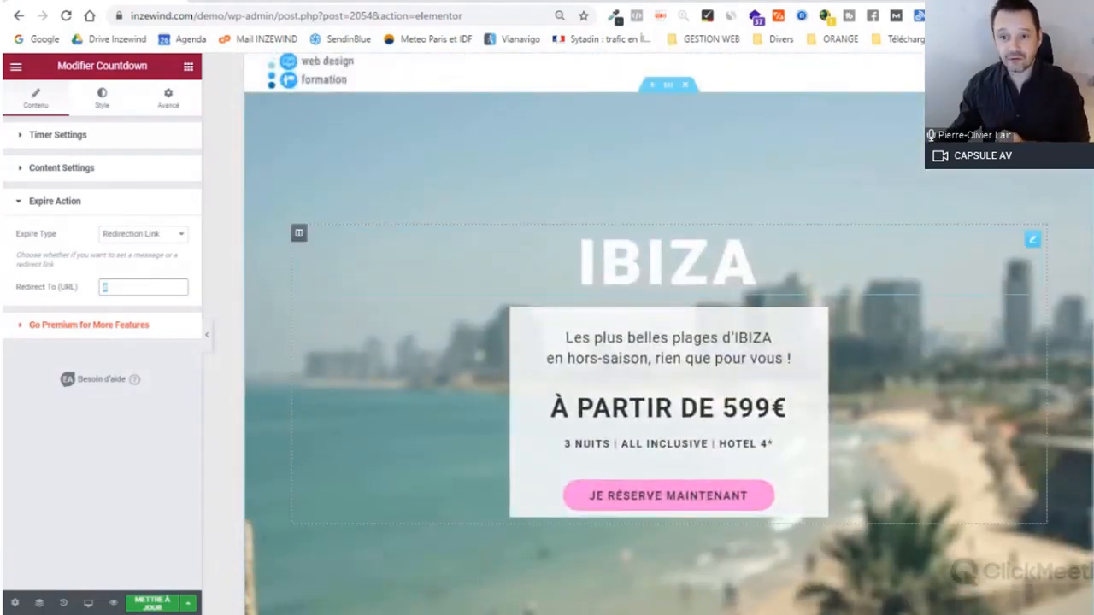
scroll(720, 221, "down", 2)
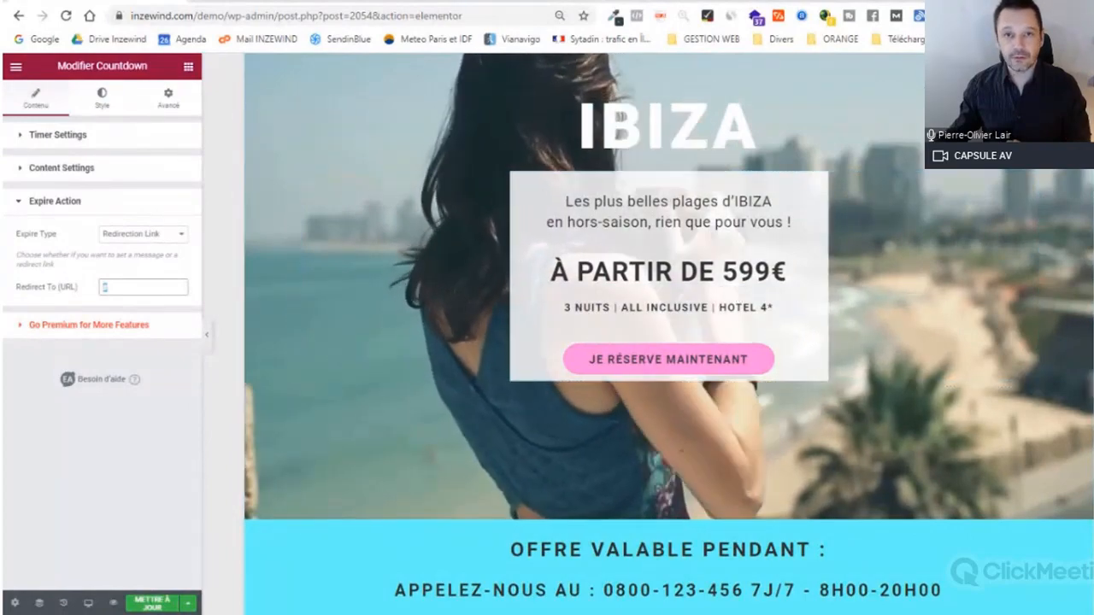
scroll(643, 277, "down", 10)
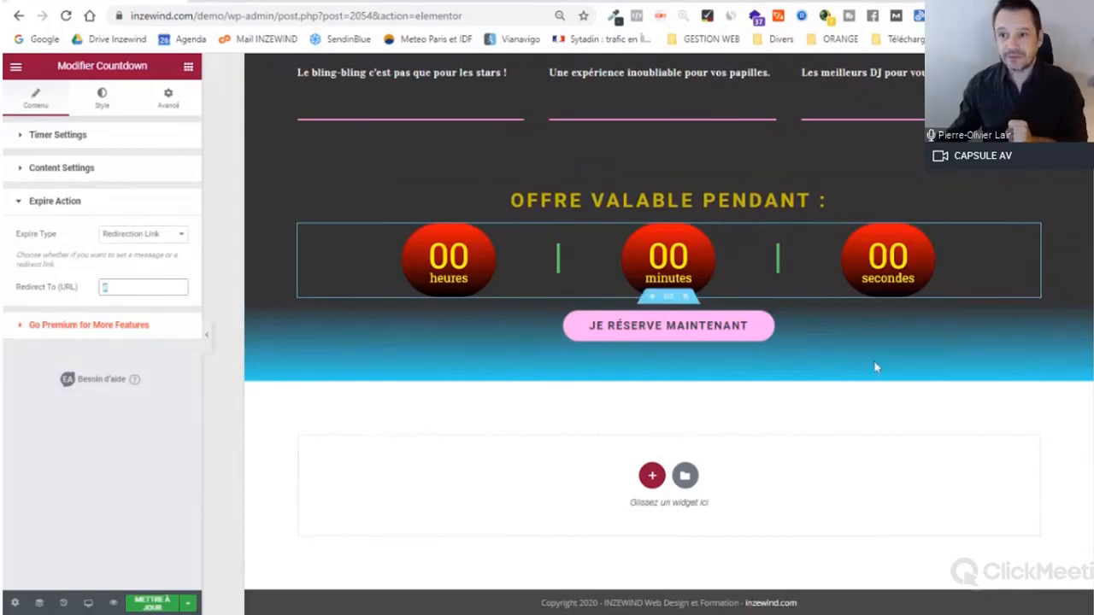
scroll(876, 368, "up", 3)
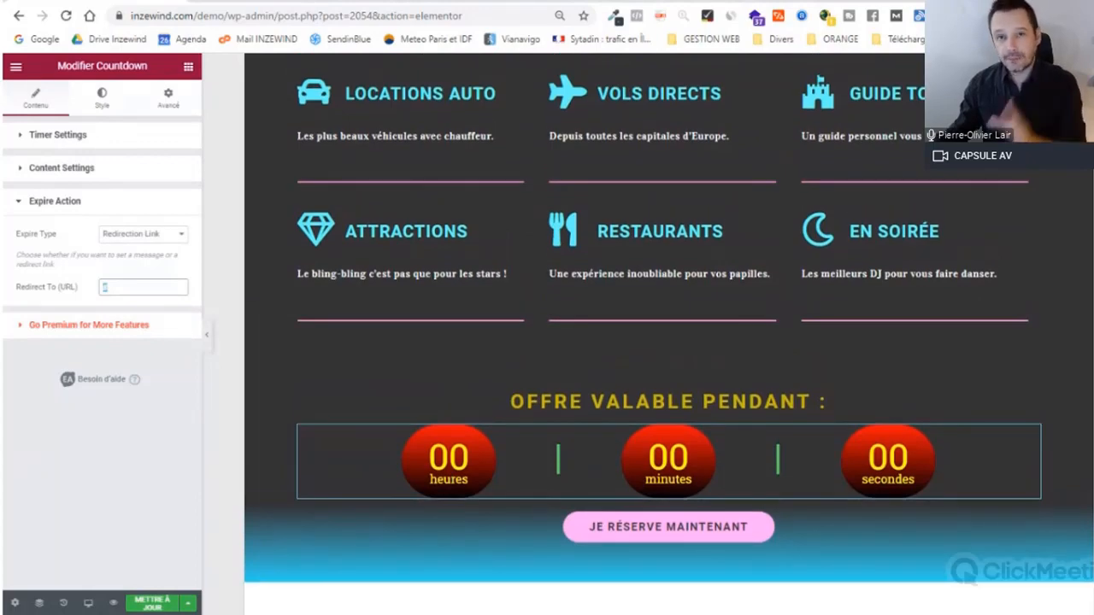
scroll(669, 334, "up", 1)
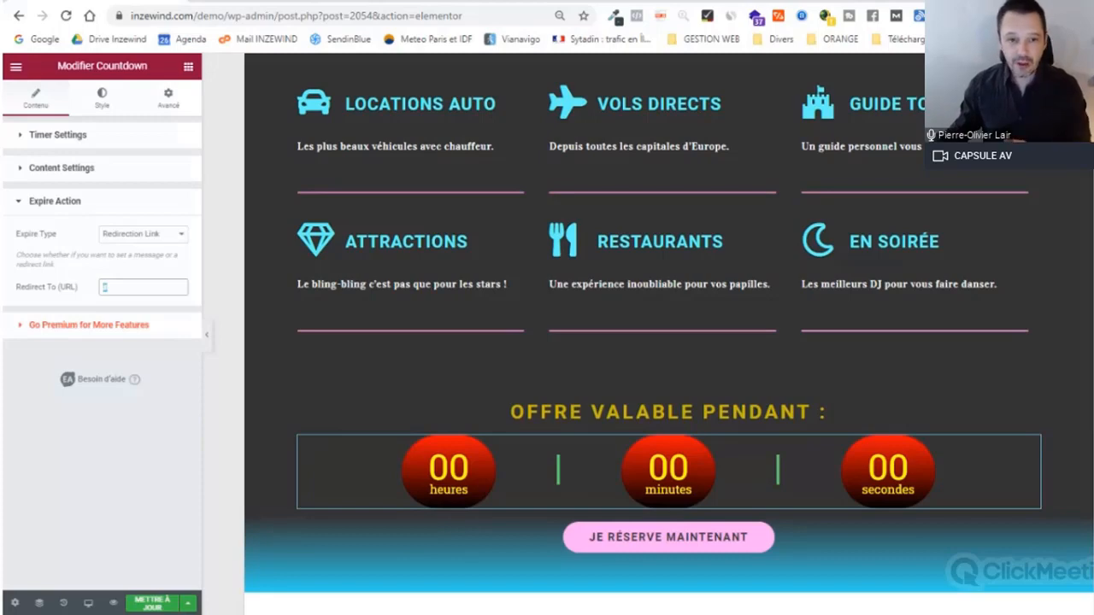
type("#")
key("BackSpace")
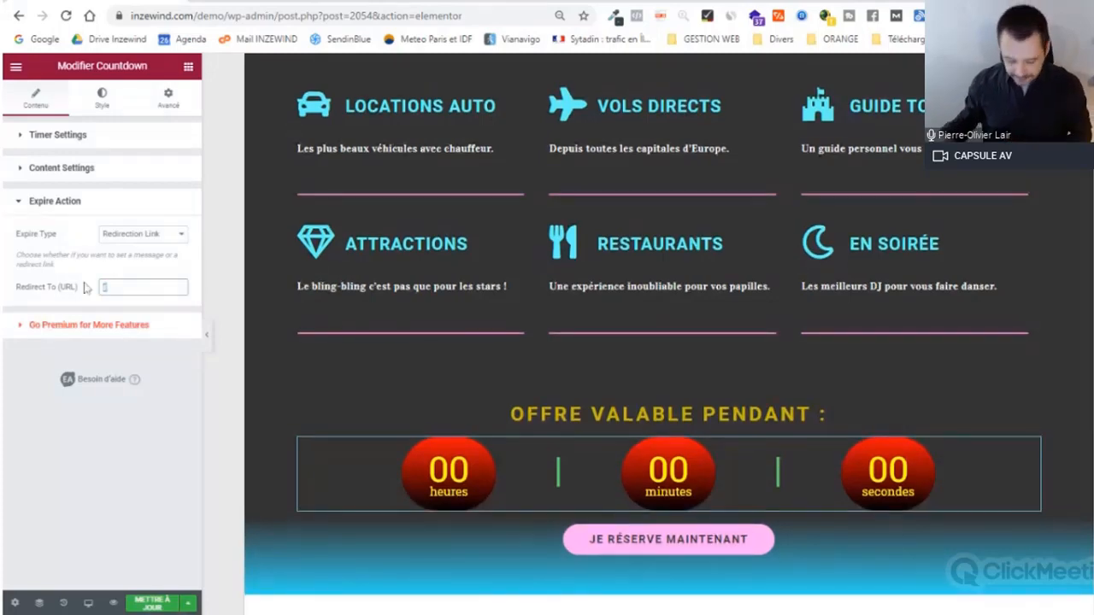
- Open the RDV #041 page from the demo site's home page and copy its address, inzewind.com/demo/rdv-wordpress-041/
left_click(234, 1)
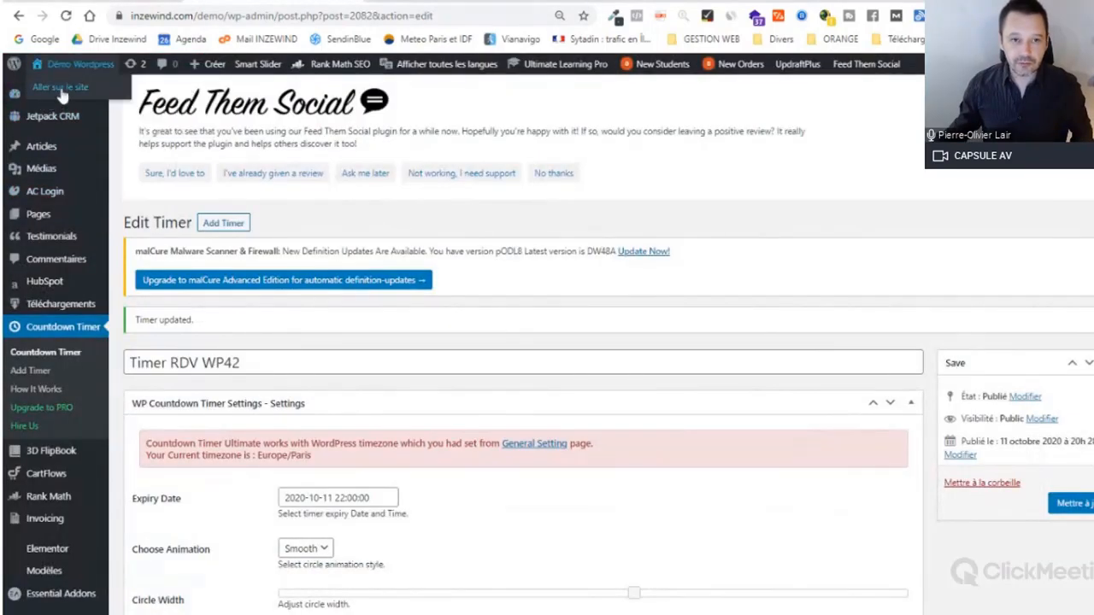
left_click(73, 91)
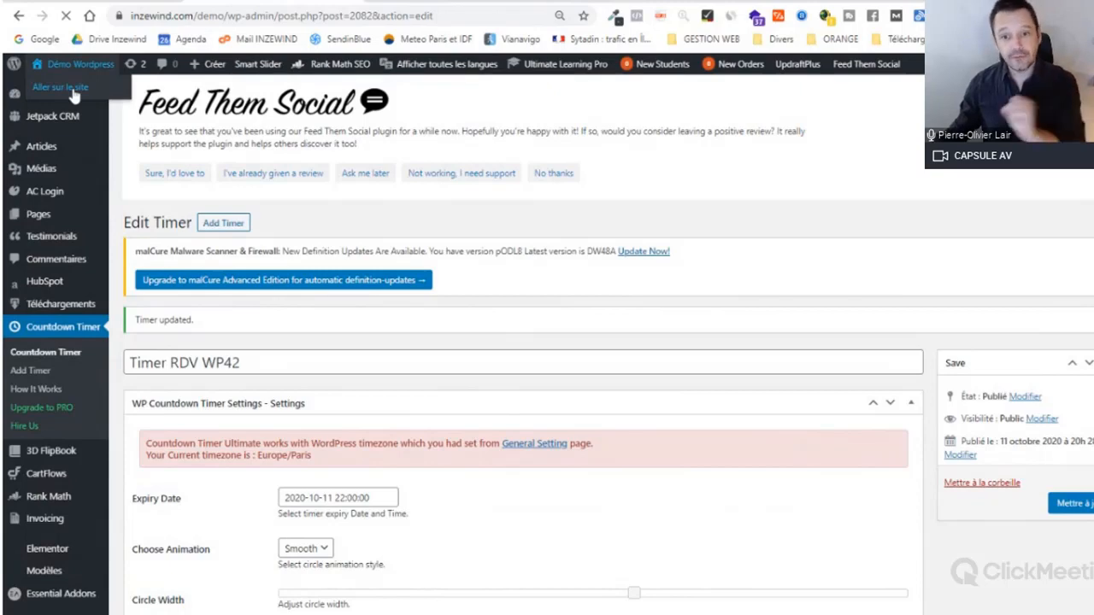
scroll(637, 255, "down", 3)
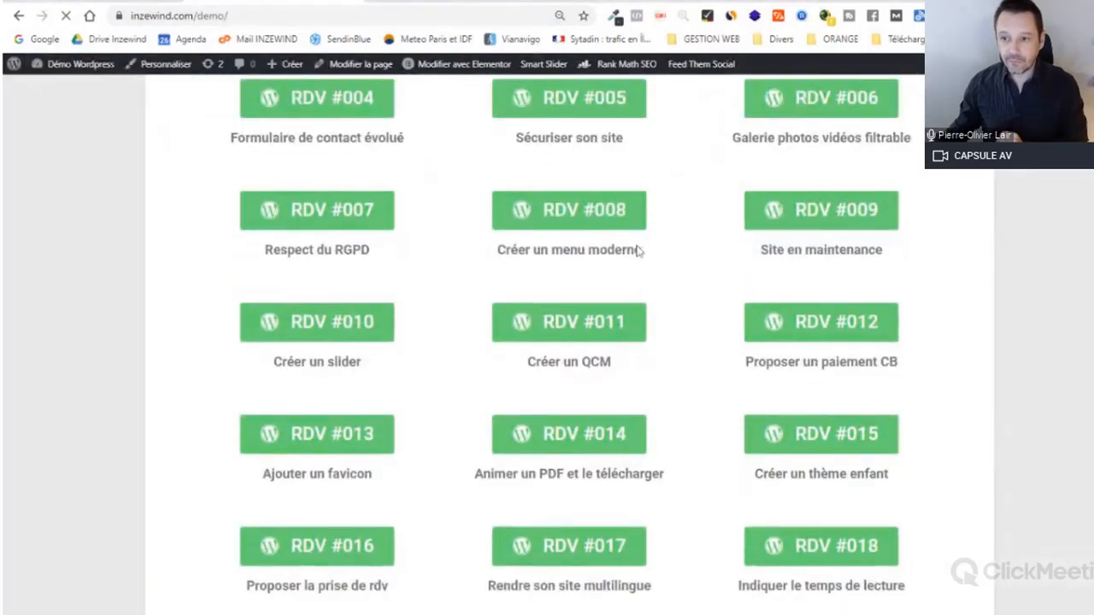
scroll(906, 285, "down", 10)
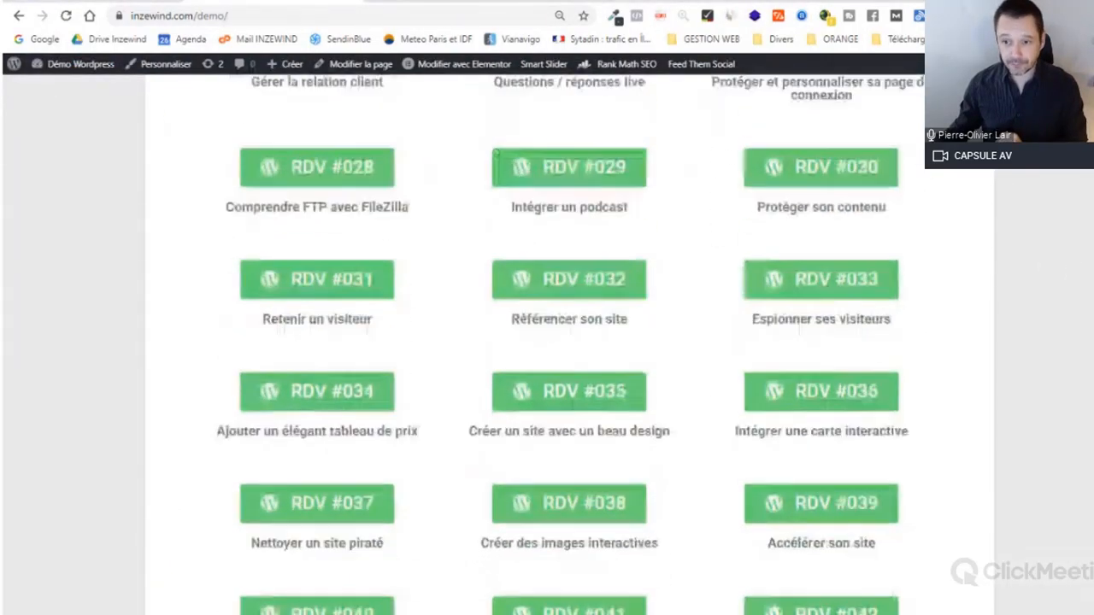
scroll(494, 152, "down", 3)
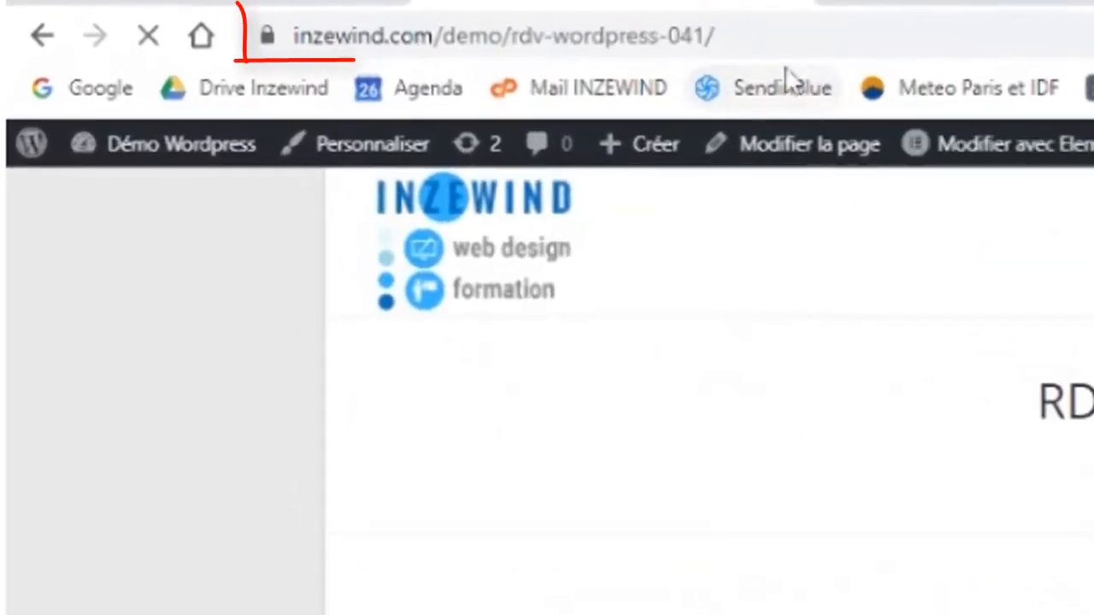
left_click_drag(715, 36, 293, 36)
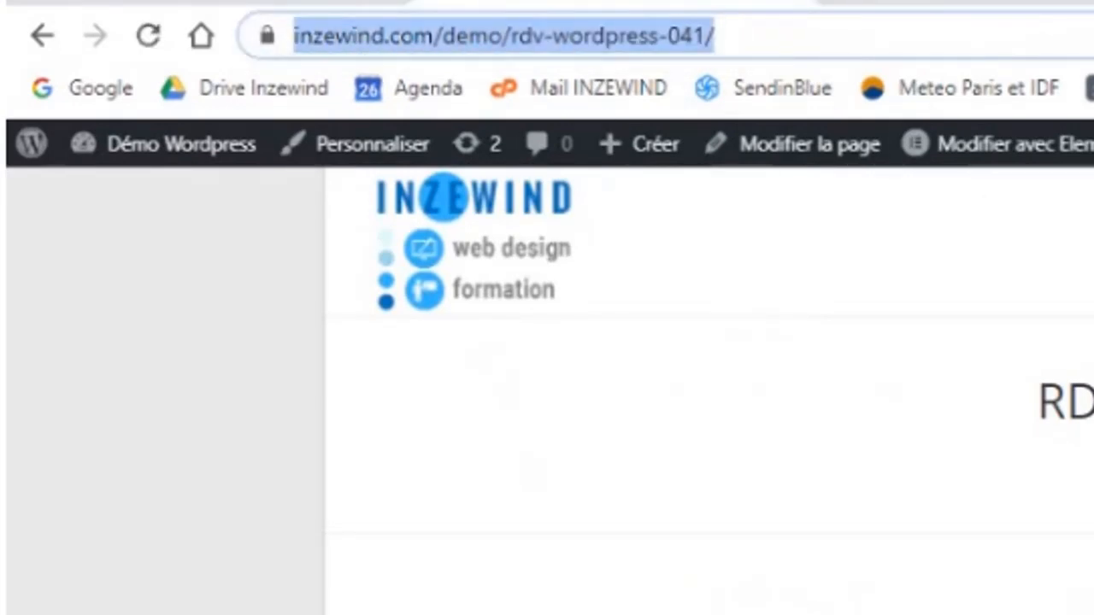
scroll(709, 385, "down", 15)
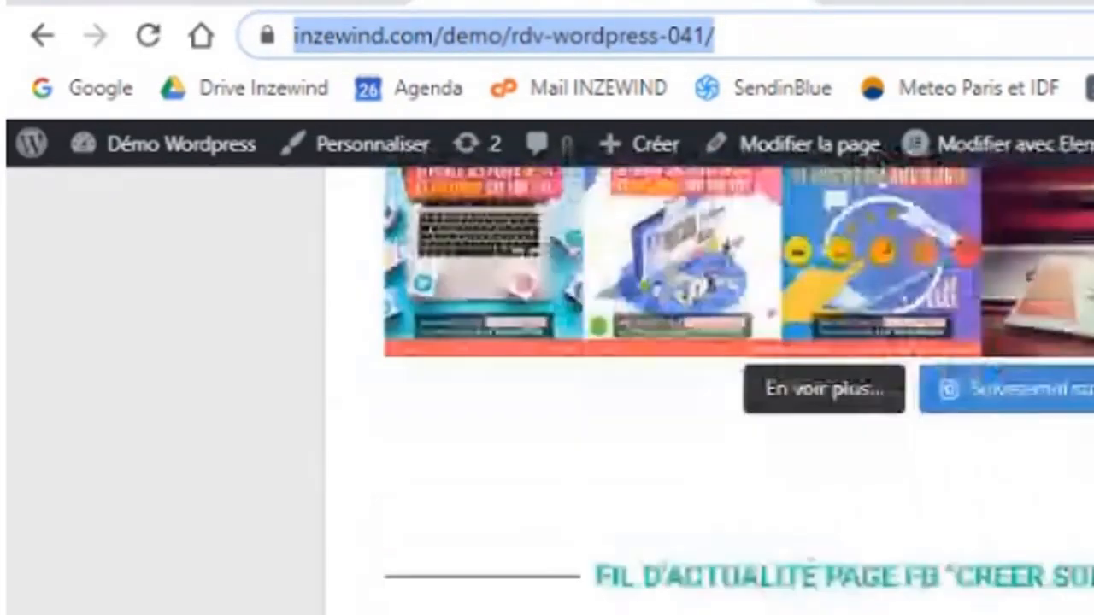
scroll(709, 384, "down", 10)
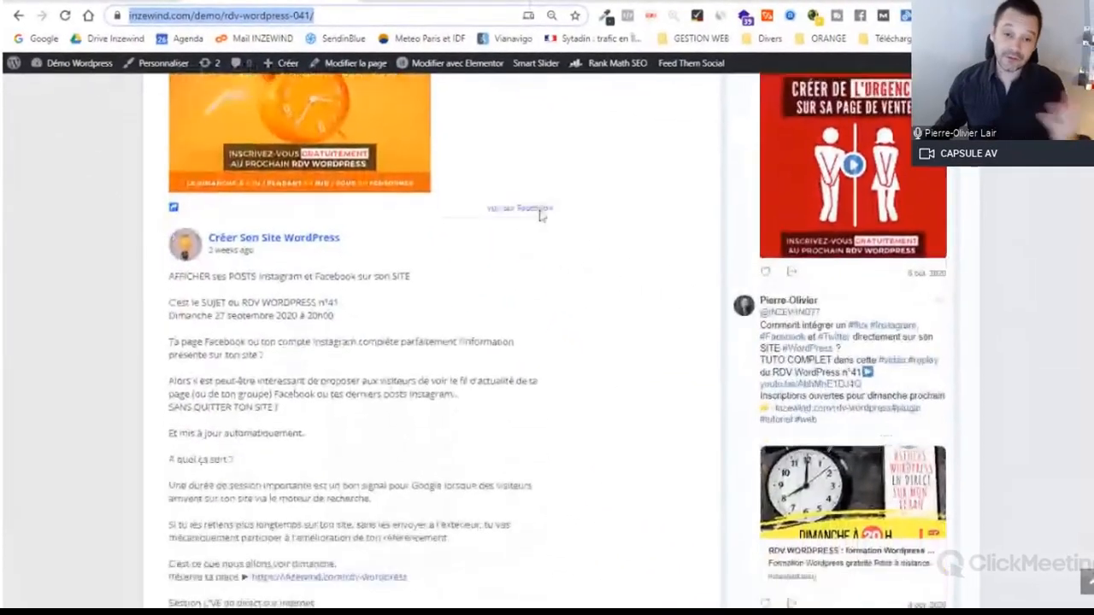
scroll(539, 216, "down", 3)
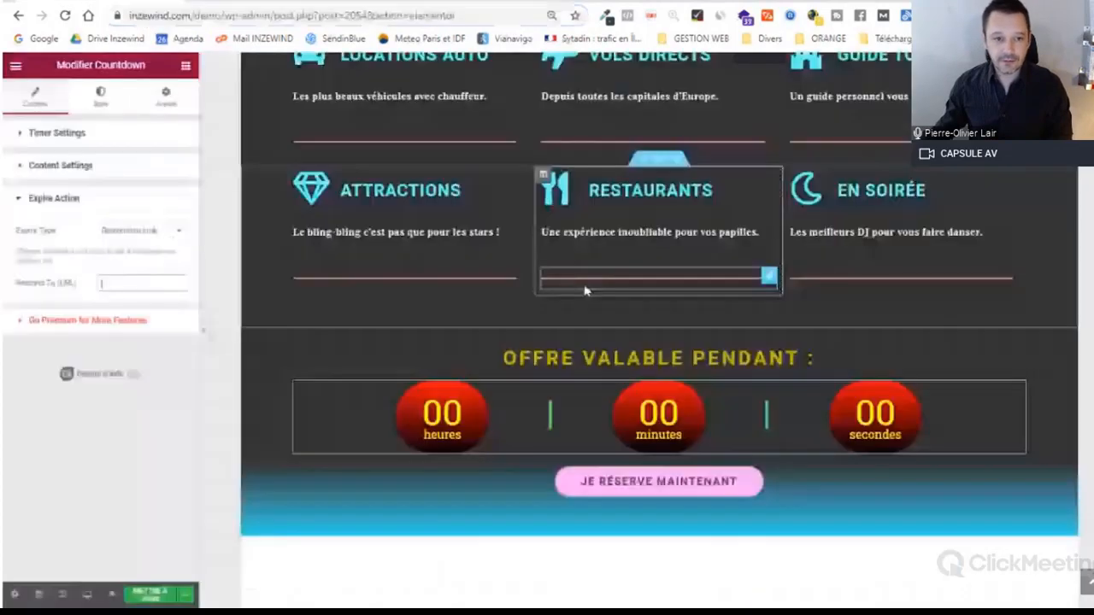
- Set the red countdown's redirect URL to the copied rdv-wordpress-041 address and update the page
scroll(584, 284, "down", 1)
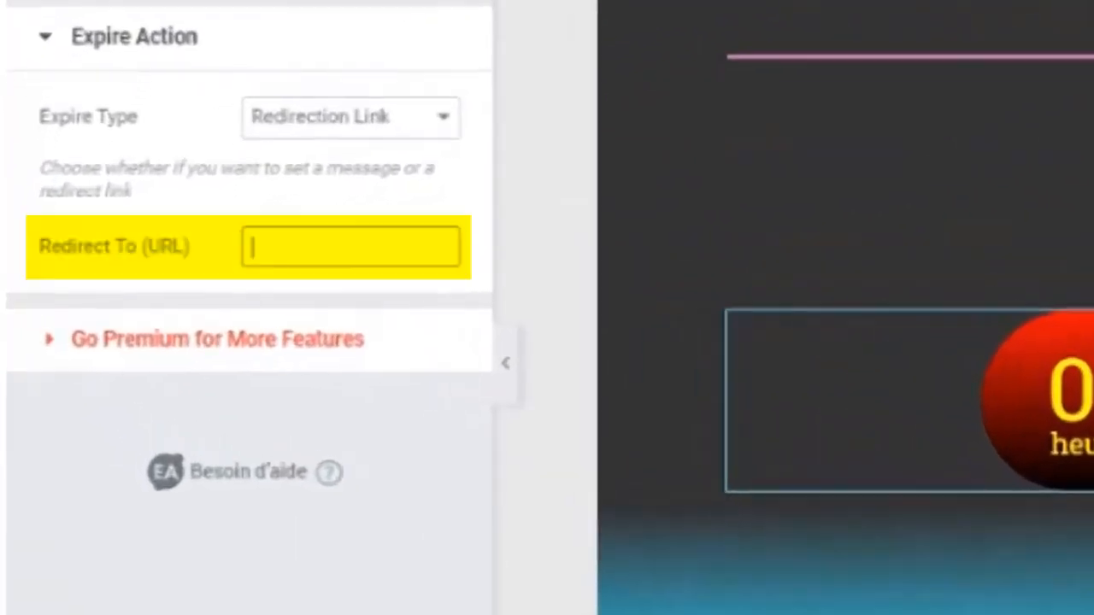
key("ctrl+v")
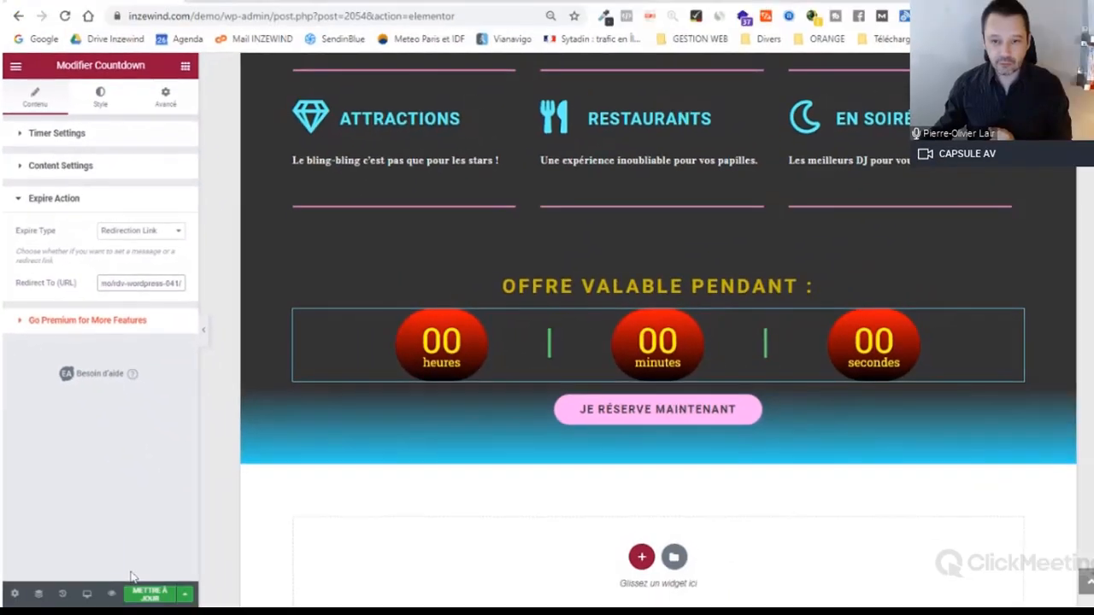
left_click(147, 592)
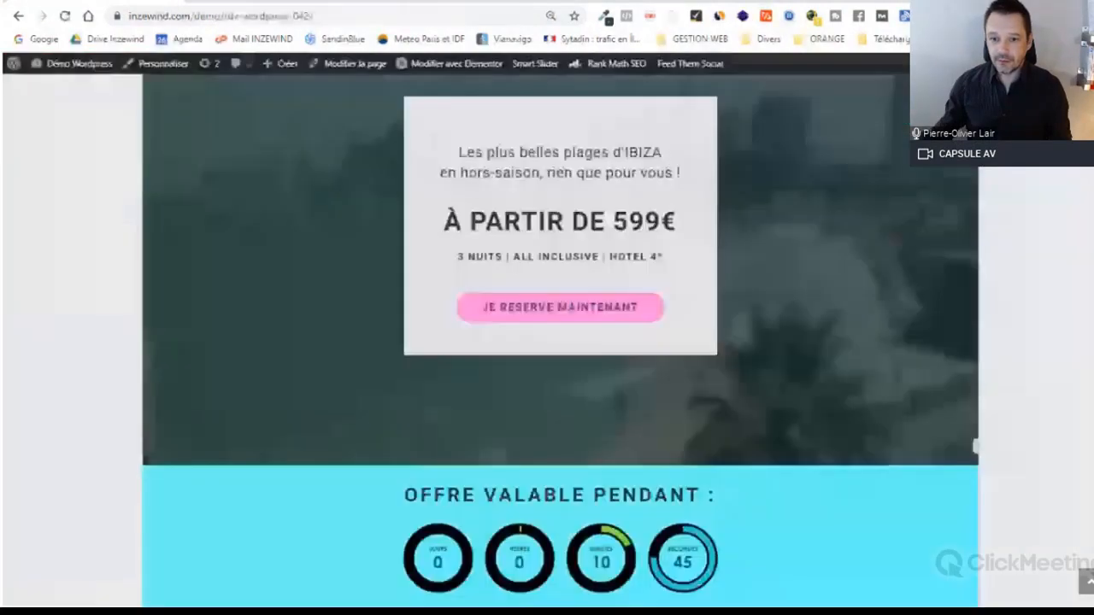
- Check the red countdown above the lower booking button on the published Ibiza page
scroll(724, 385, "down", 10)
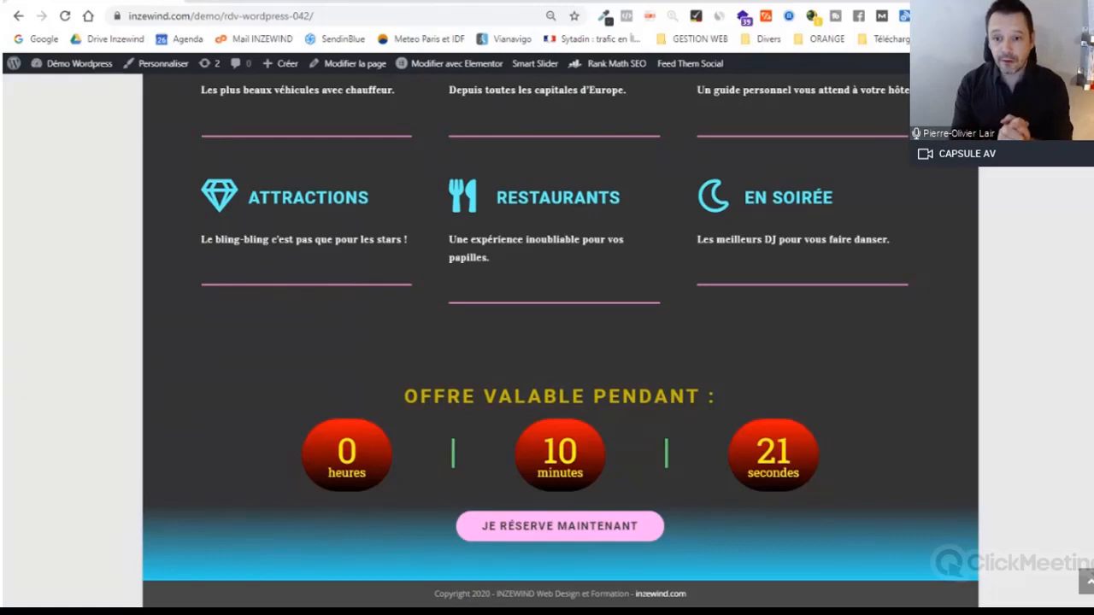
scroll(736, 415, "up", 3)
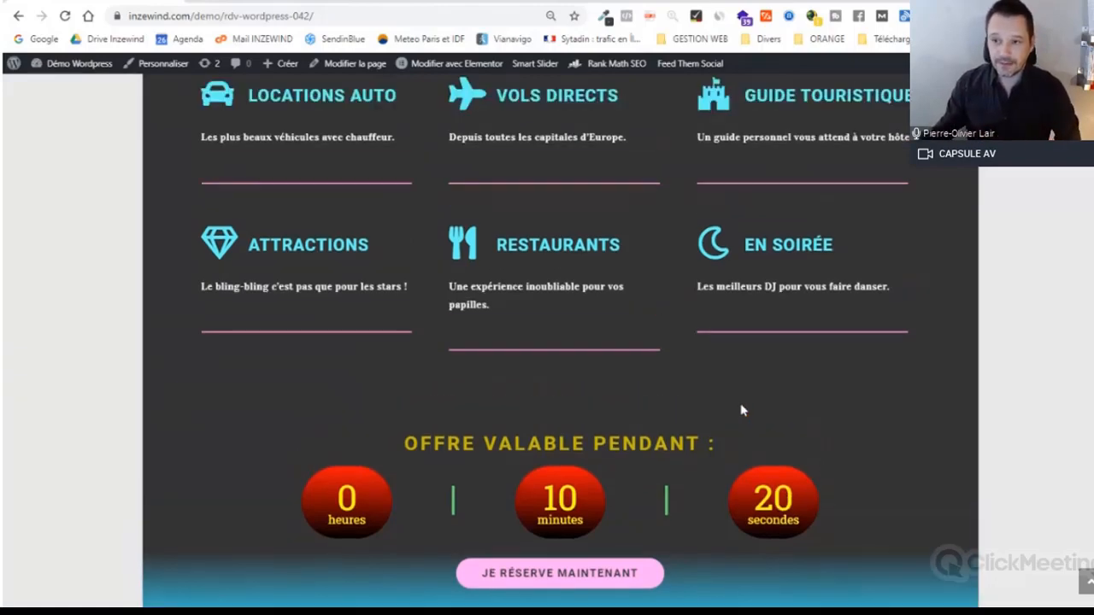
scroll(742, 411, "up", 10)
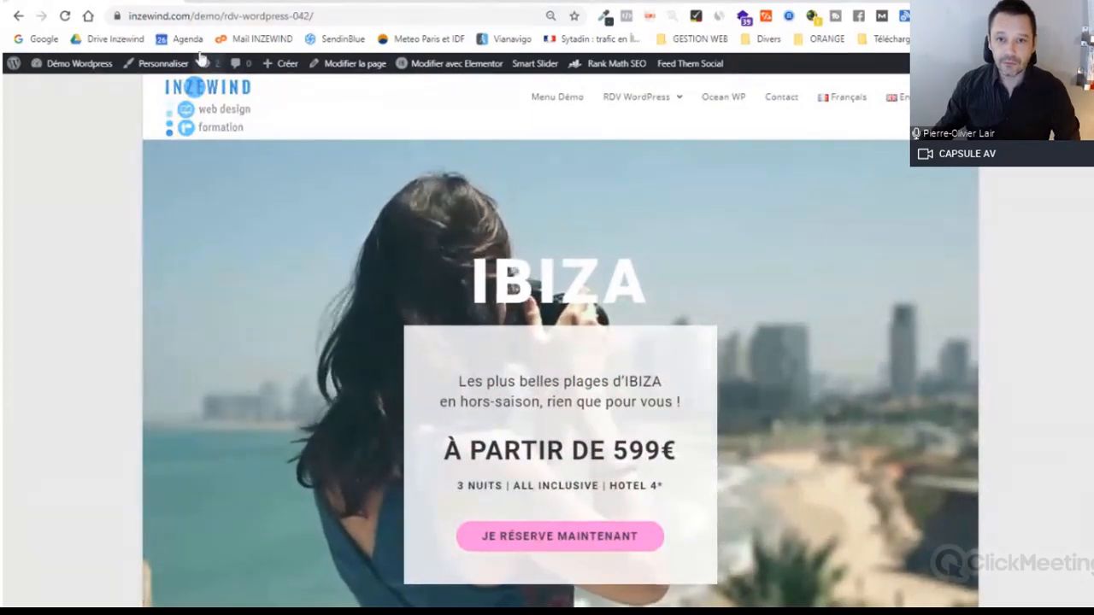
mouse_move(441, 78)
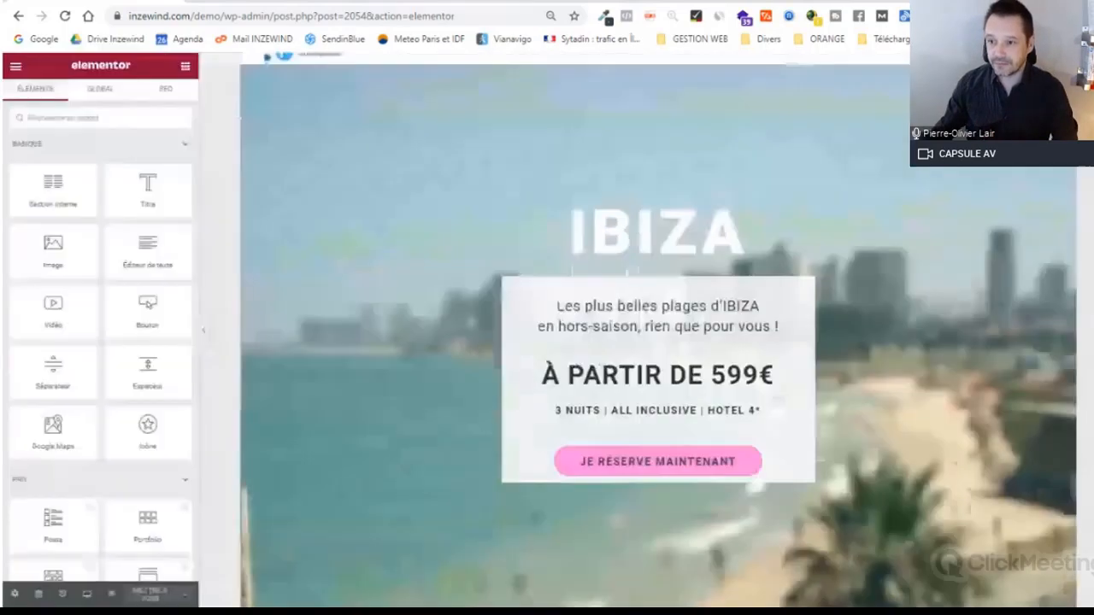
scroll(842, 328, "down", 15)
left_click(842, 324)
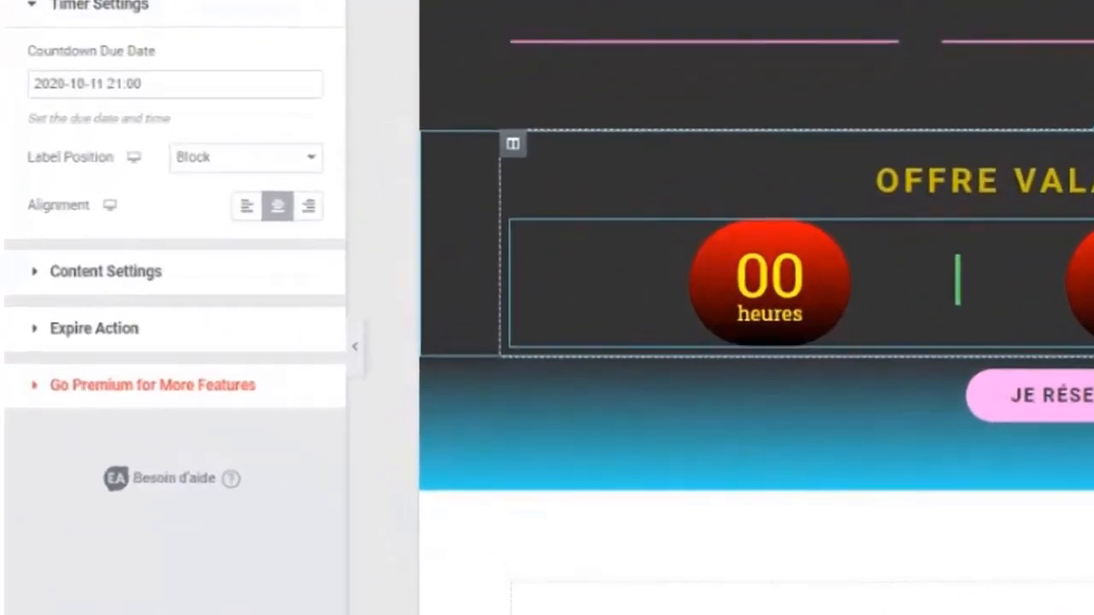
left_click(159, 88)
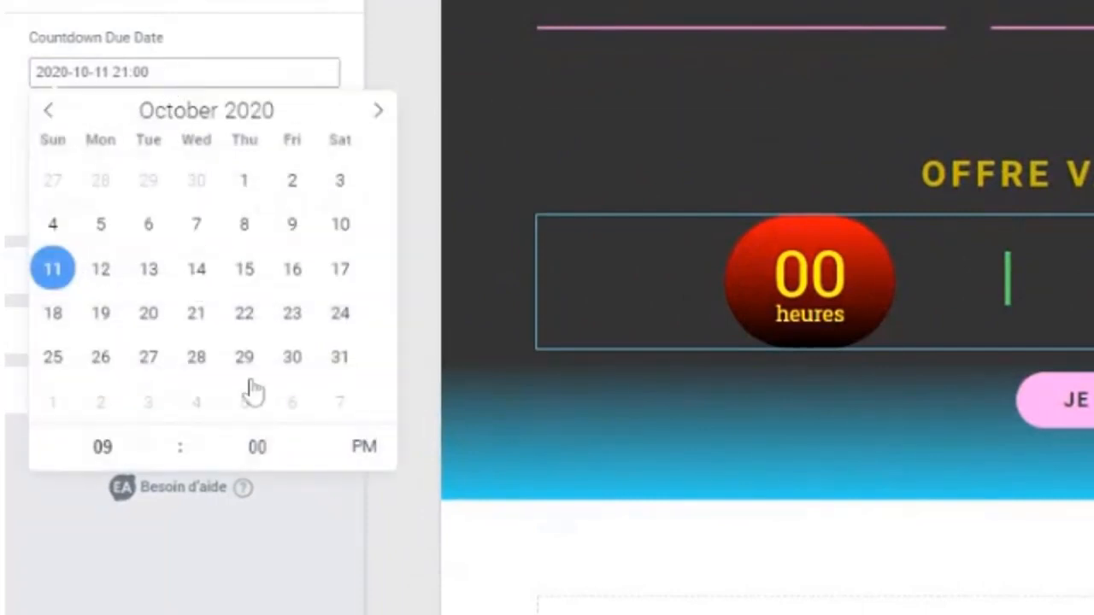
mouse_move(101, 459)
left_click(166, 463)
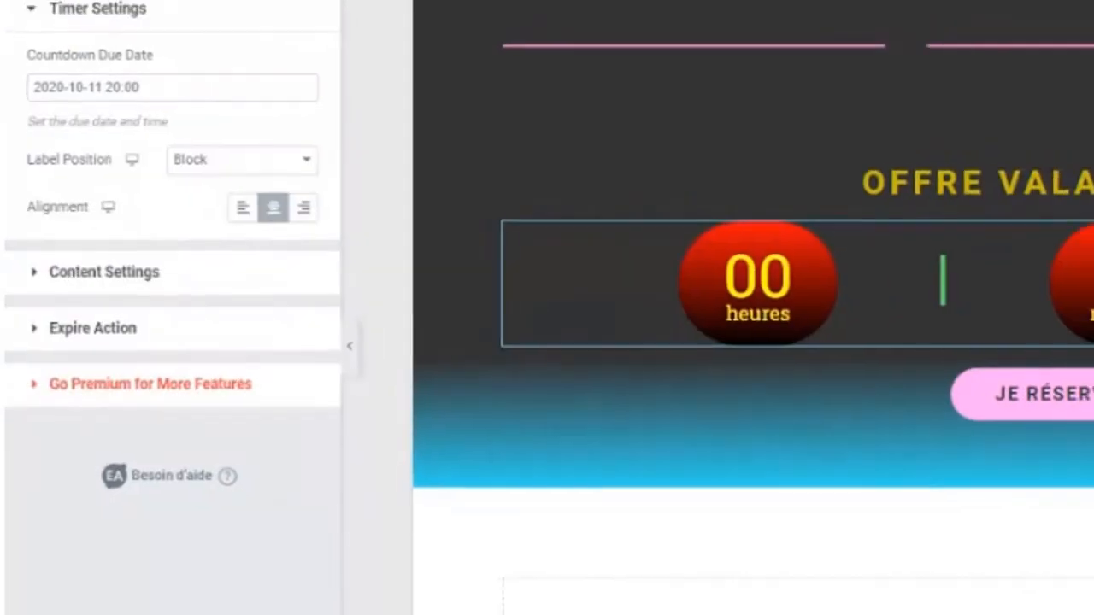
- View the live Ibiza page to test the expired countdown's redirection and look through the page it leads to
left_click(19, 43)
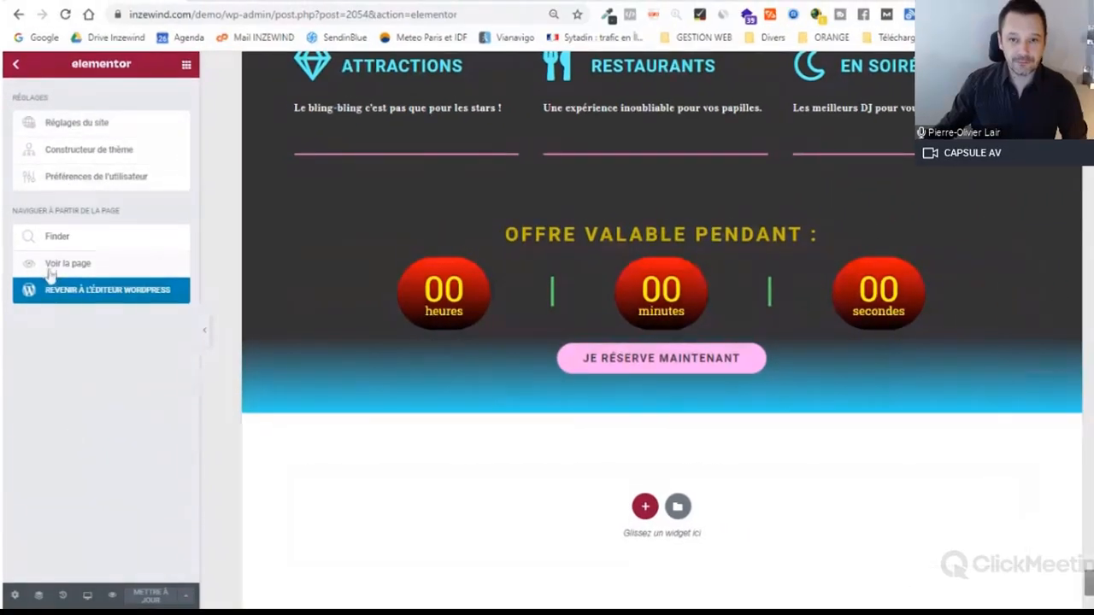
left_click(51, 269)
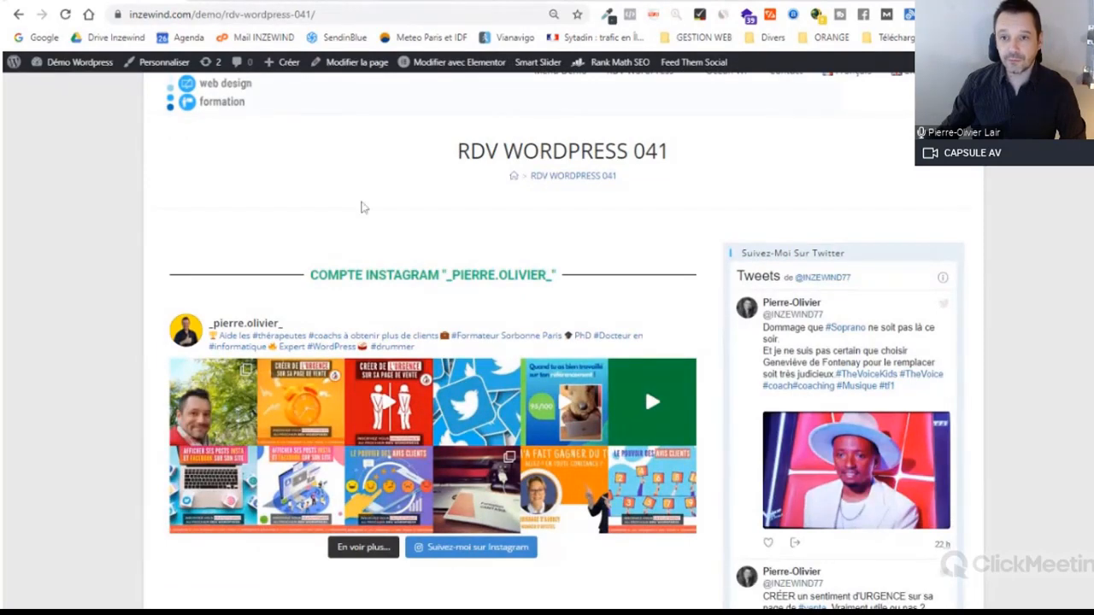
scroll(708, 171, "down", 4)
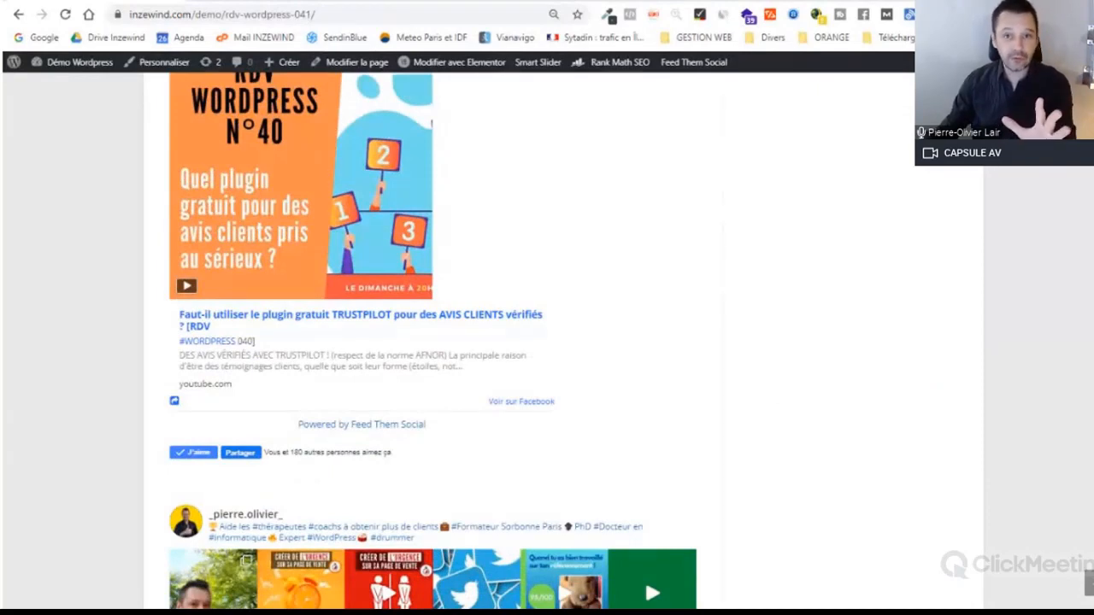
scroll(439, 340, "down", 1)
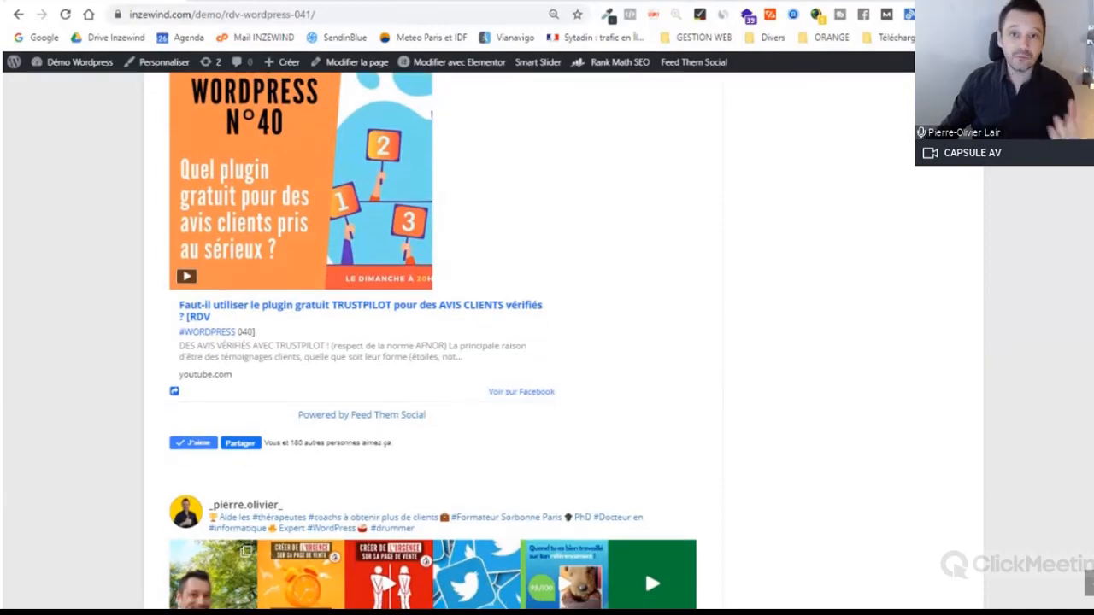
scroll(440, 340, "down", 1)
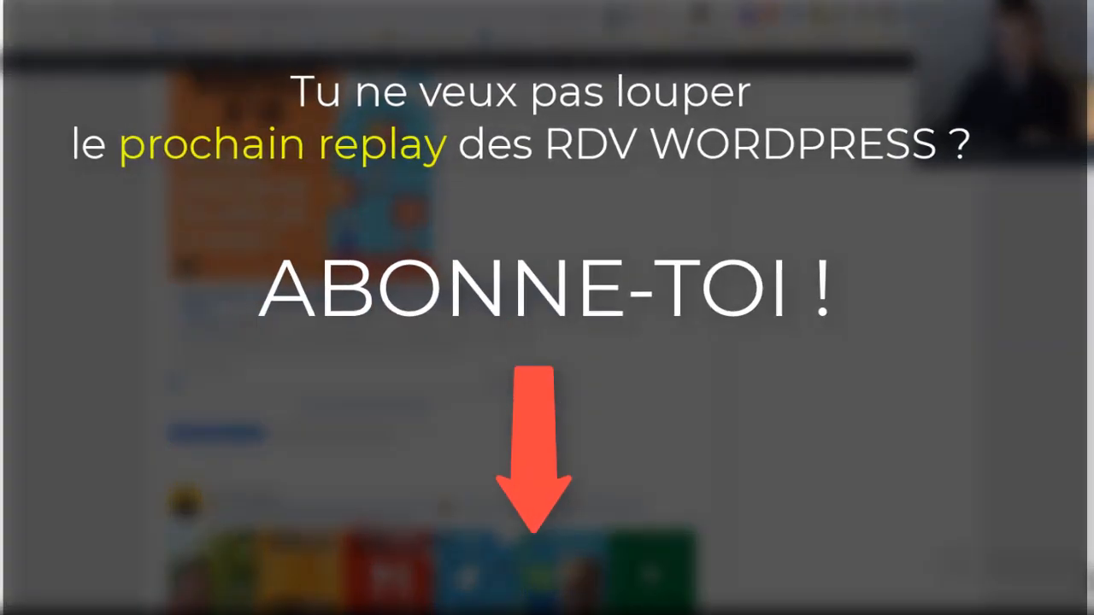
scroll(440, 340, "up", 3)
scroll(440, 340, "up", 2)
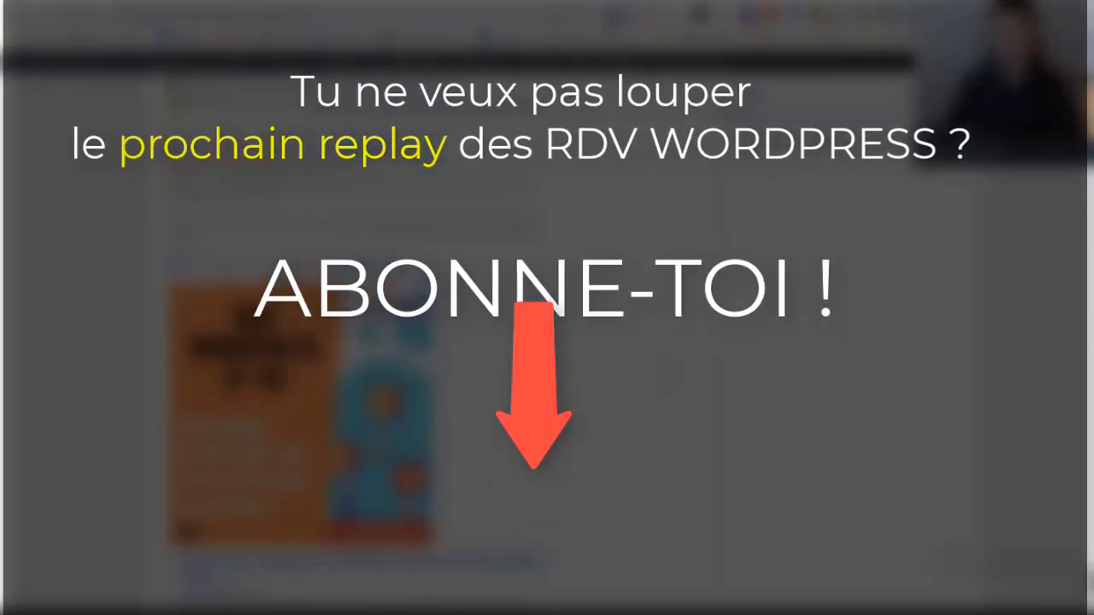